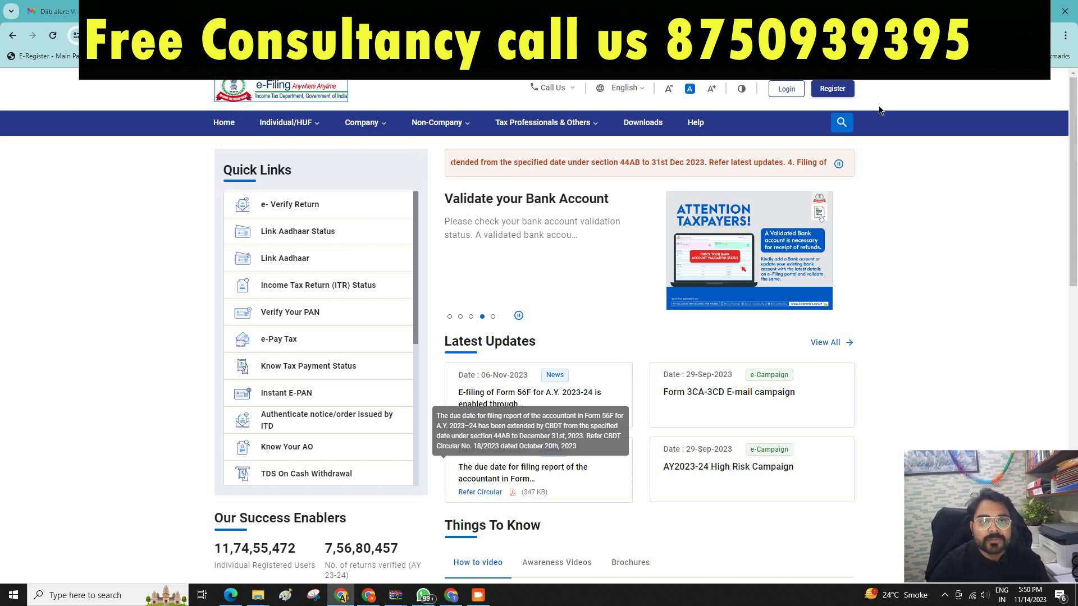
Visit the new-account registration page, then go back to the e-Filing home page.
{"action": "left_click", "coordinate": [834, 89]}
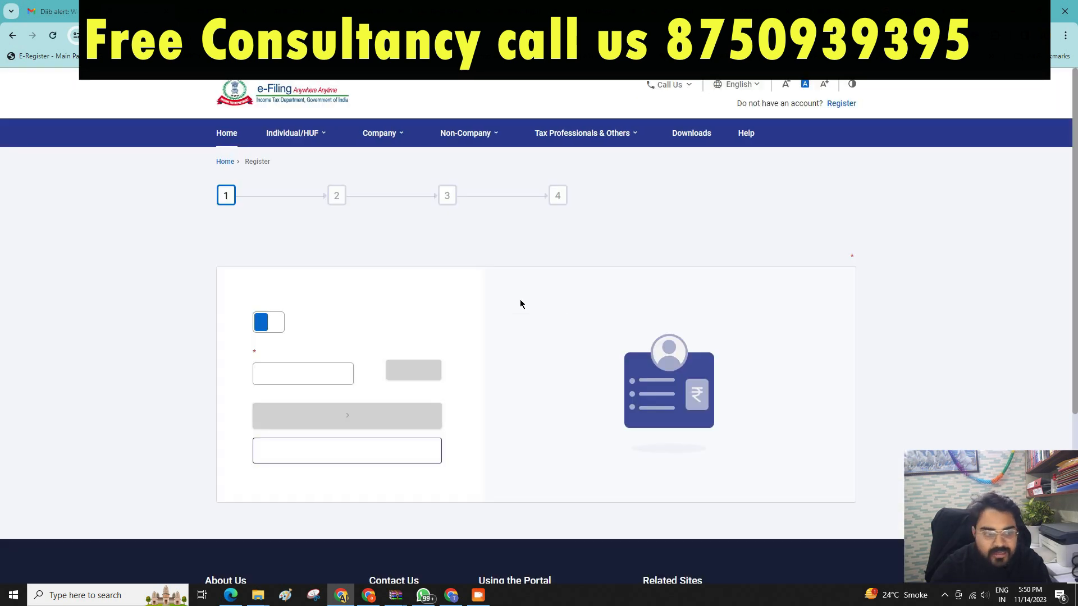
{"action": "left_click", "coordinate": [294, 425]}
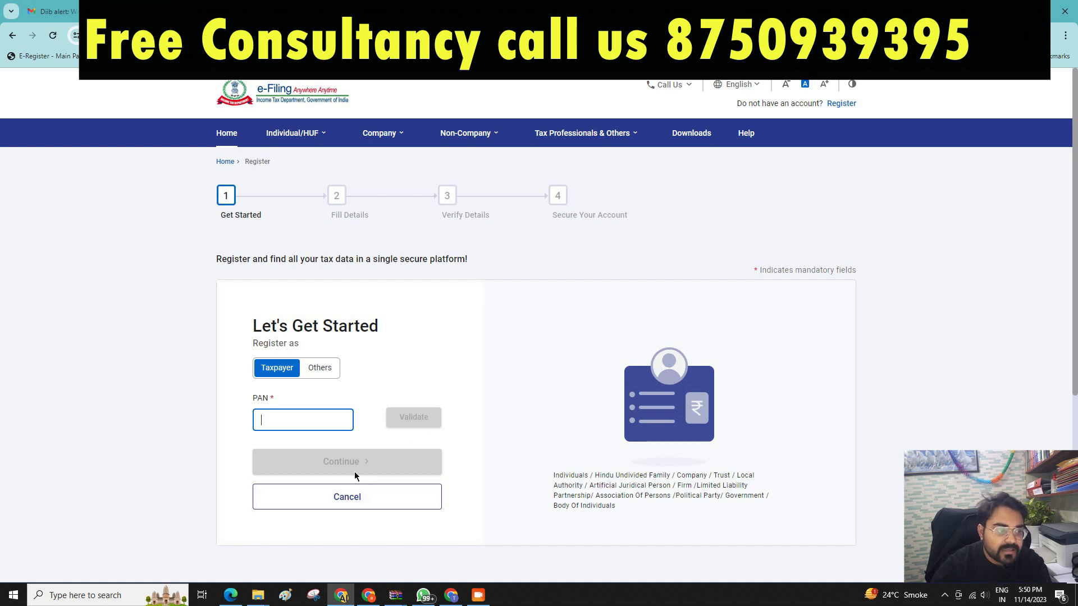
{"action": "left_click", "coordinate": [234, 138]}
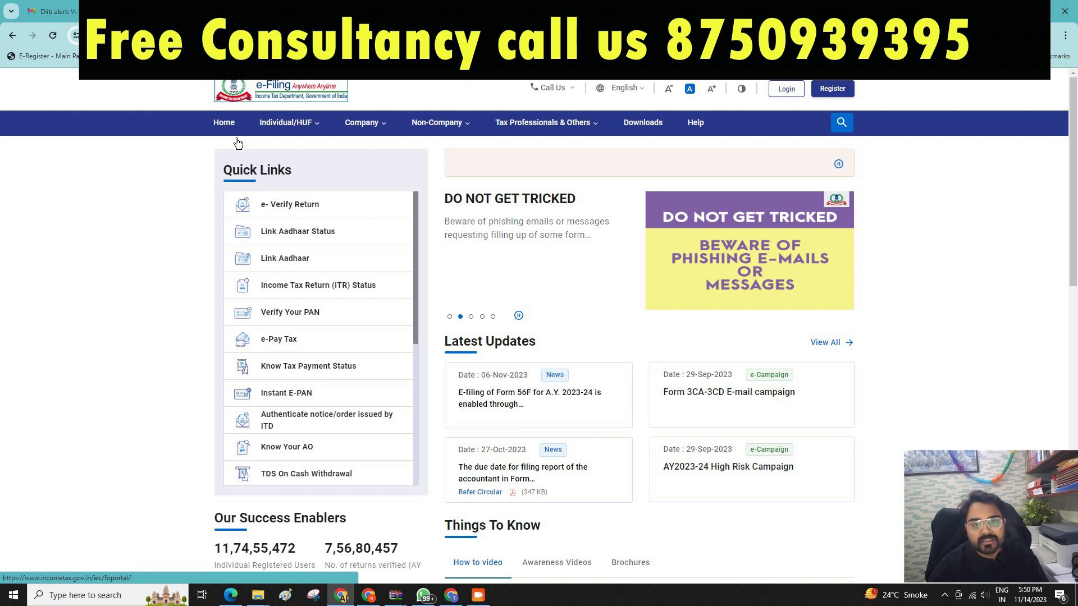
Open the login page and enter the taxpayer's PAN as the User ID.
{"action": "left_click", "coordinate": [785, 89]}
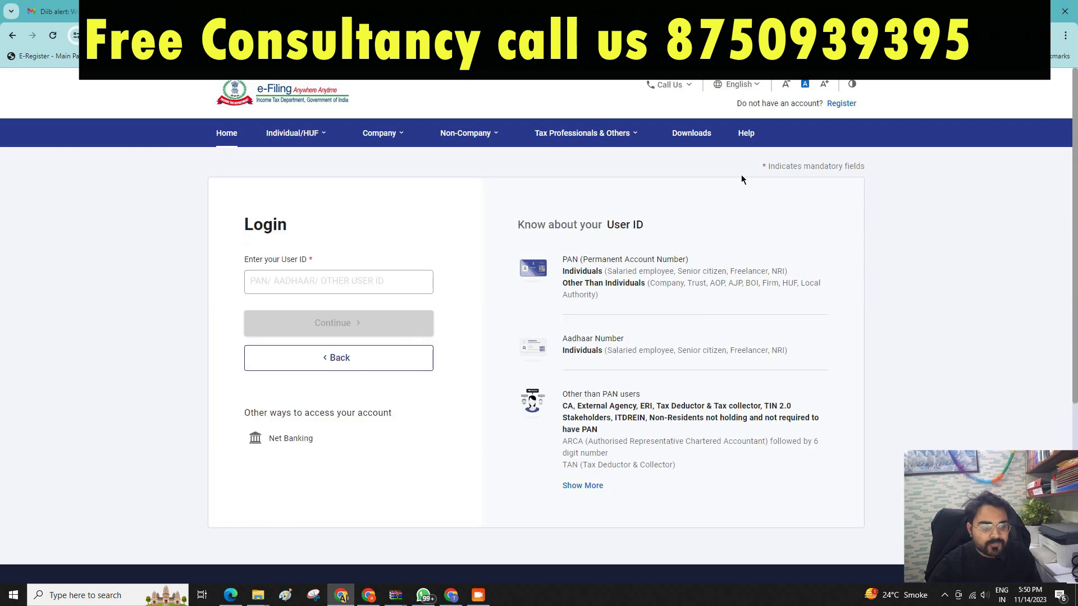
{"action": "left_click", "coordinate": [479, 595]}
{"action": "left_click", "coordinate": [615, 298]}
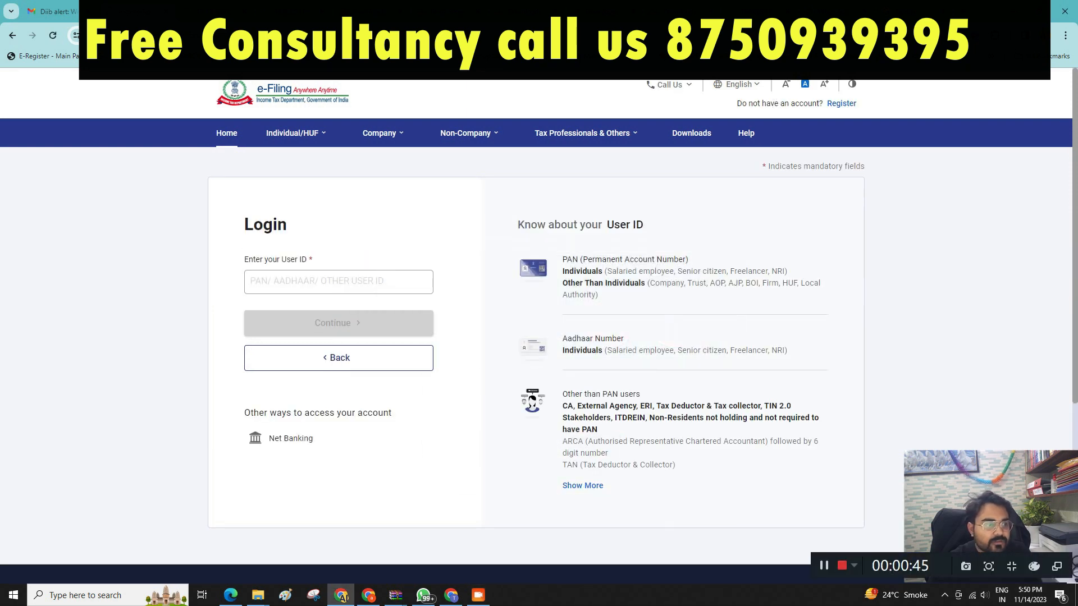
{"action": "left_click", "coordinate": [314, 294]}
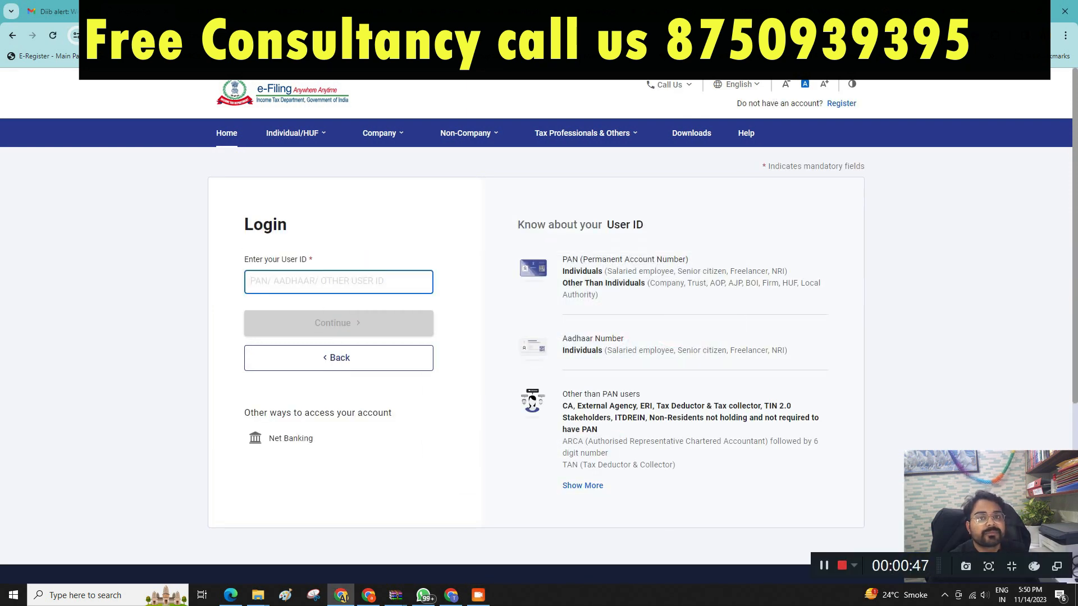
{"action": "left_click", "coordinate": [359, 11]}
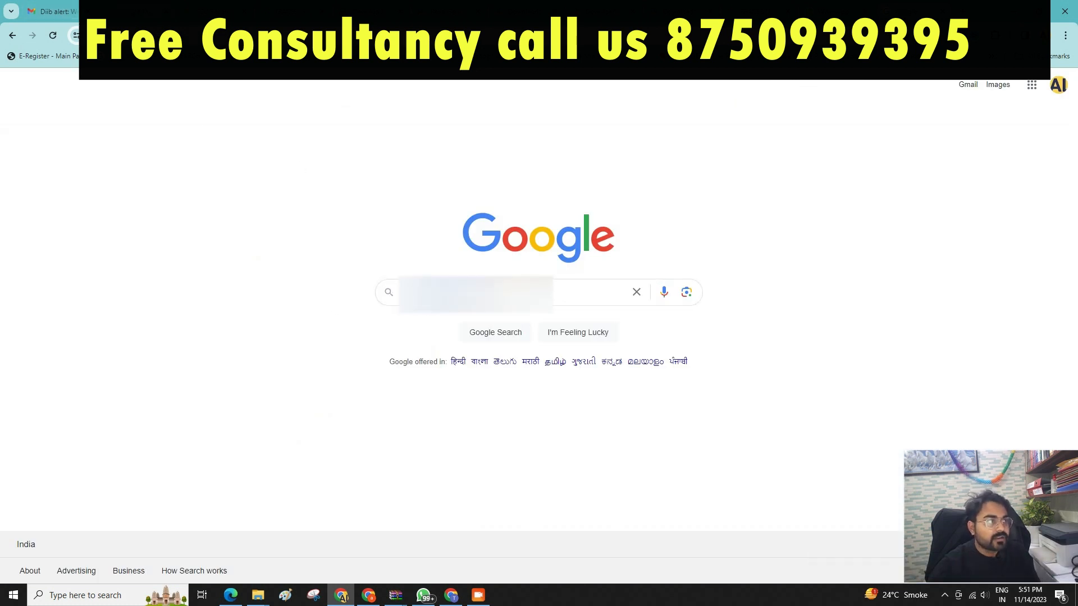
{"action": "left_click", "coordinate": [168, 11]}
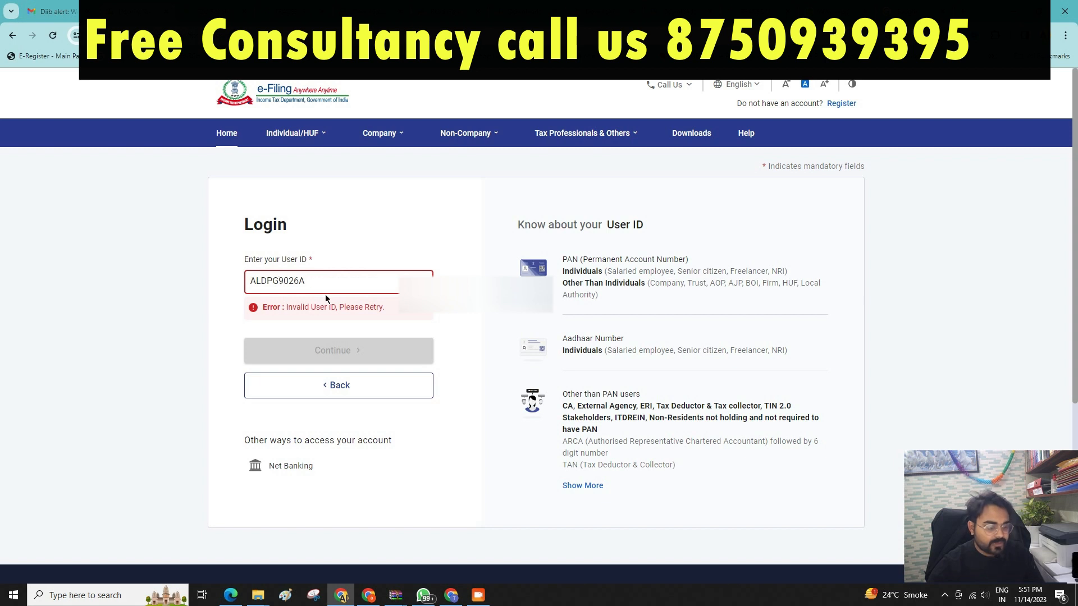
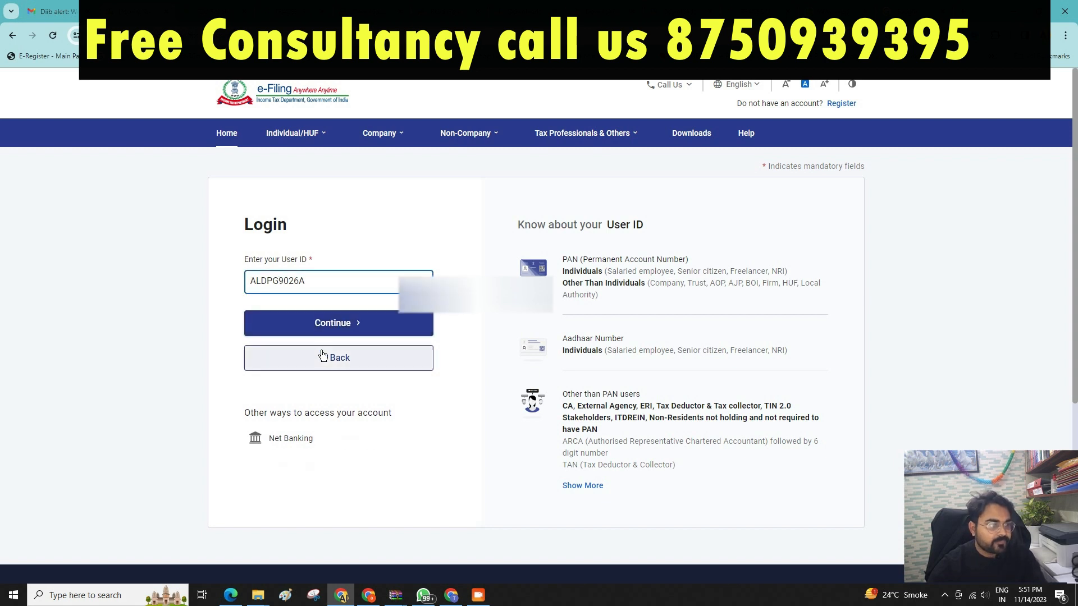
Confirm the secure access message, enter the account password and sign in.
{"action": "left_click", "coordinate": [330, 321]}
{"action": "left_click", "coordinate": [249, 324]}
{"action": "left_click", "coordinate": [298, 410]}
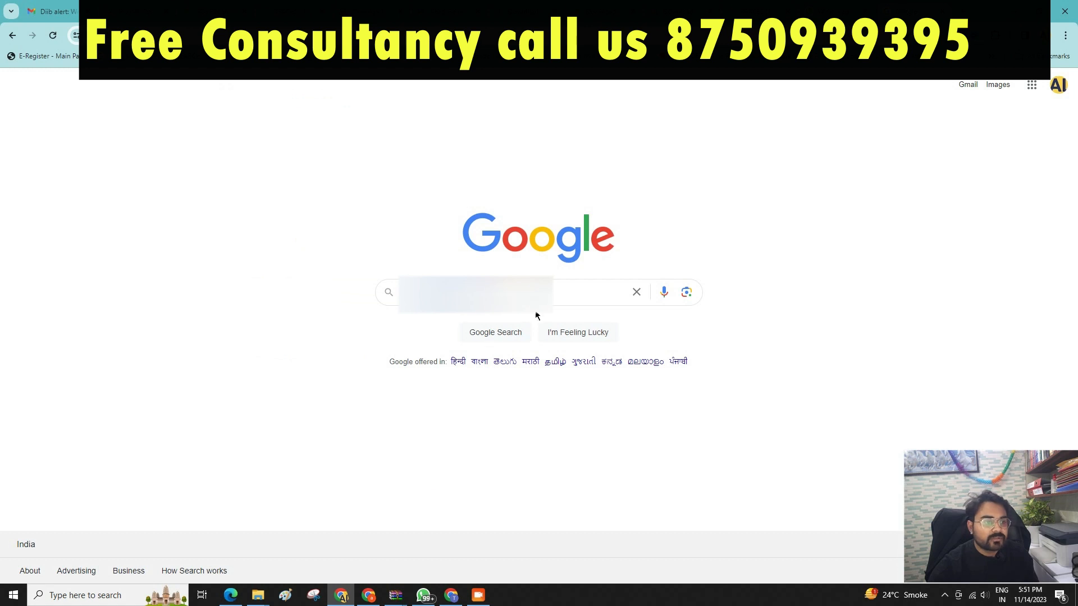
{"action": "left_click_drag", "start_coordinate": [451, 293], "coordinate": [532, 293]}
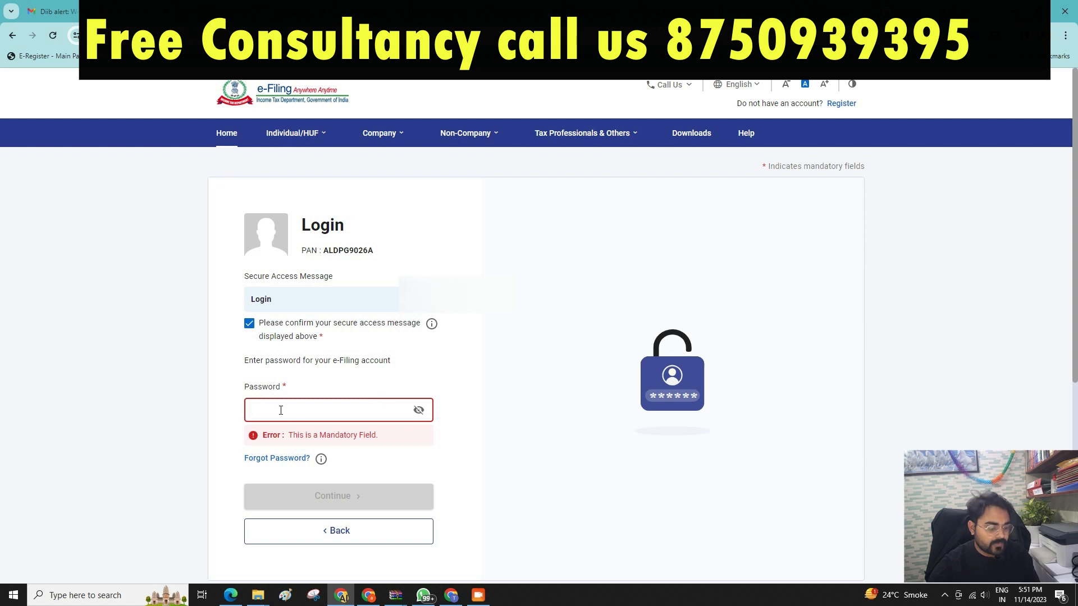
{"action": "key", "text": "ctrl+v"}
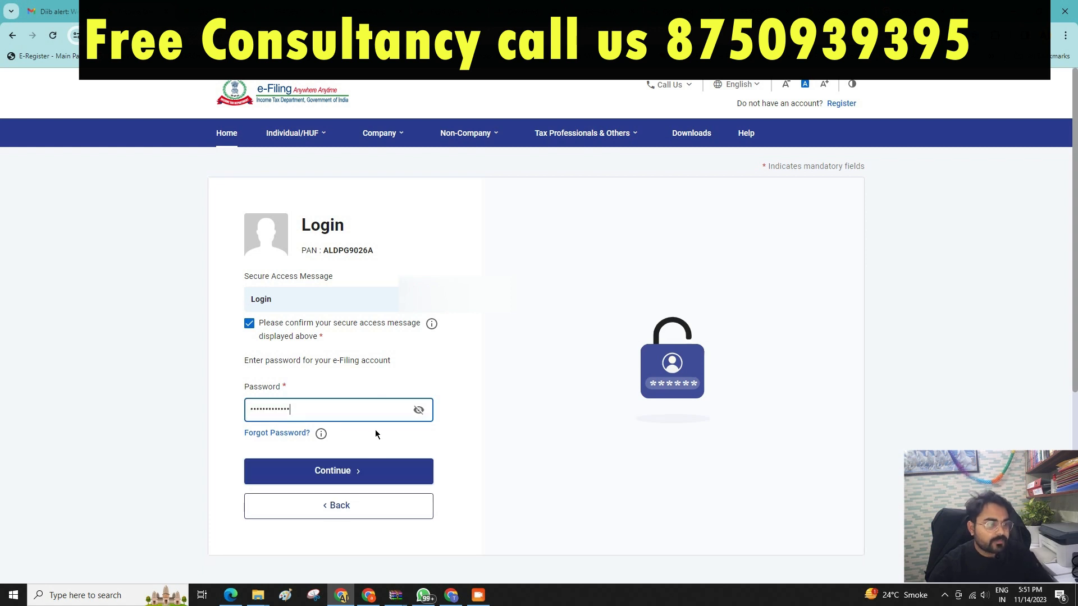
{"action": "left_click", "coordinate": [327, 470]}
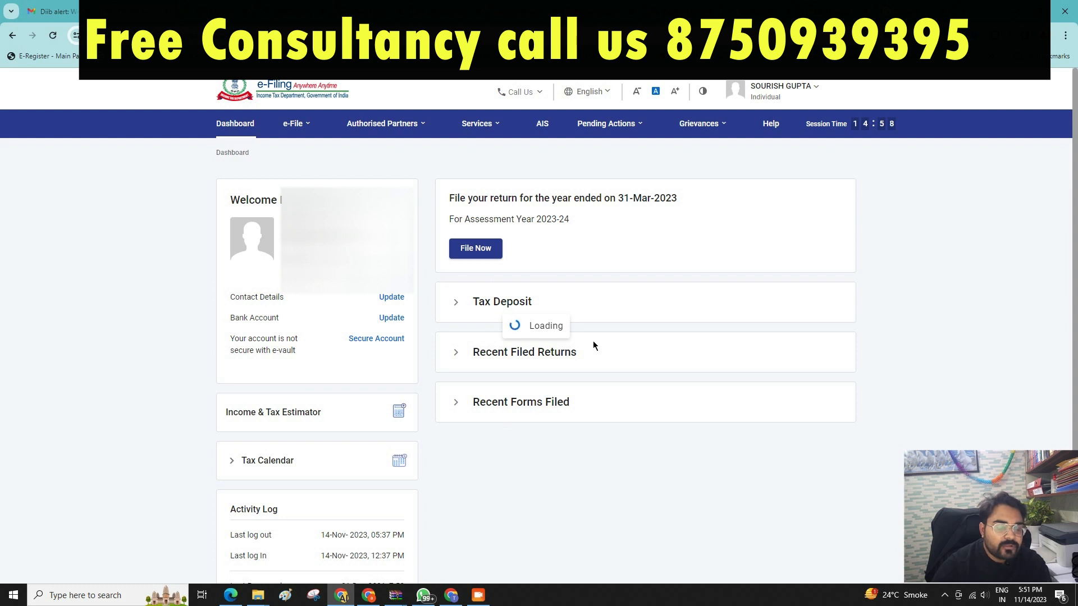
Open View Filed Returns and review the five filings, including the A.Y. 2021-22 updated return.
{"action": "left_click", "coordinate": [293, 124]}
{"action": "mouse_move", "coordinate": [300, 152]}
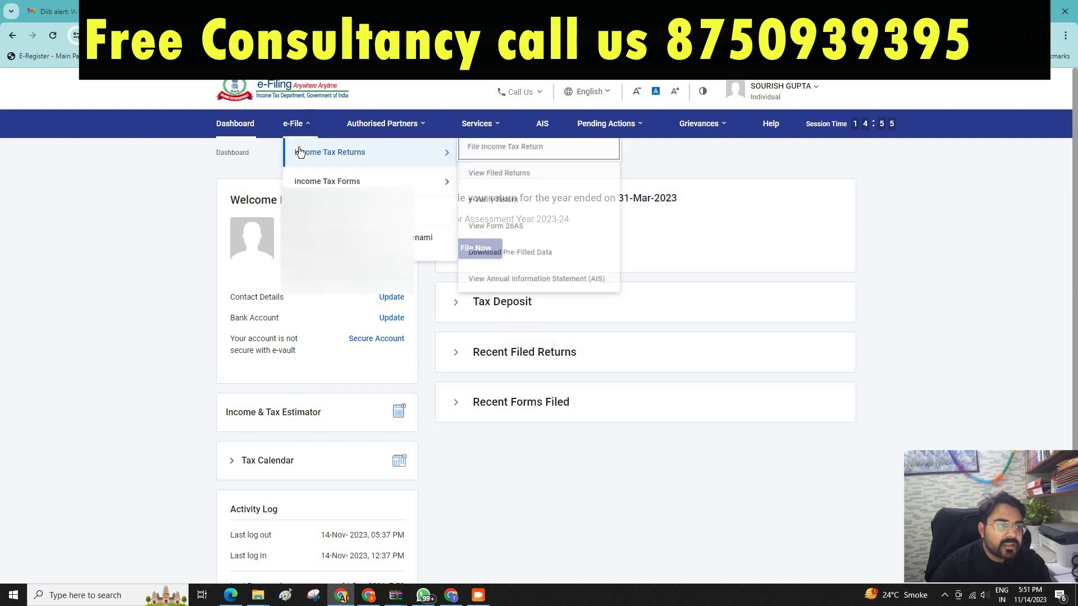
{"action": "left_click", "coordinate": [514, 177]}
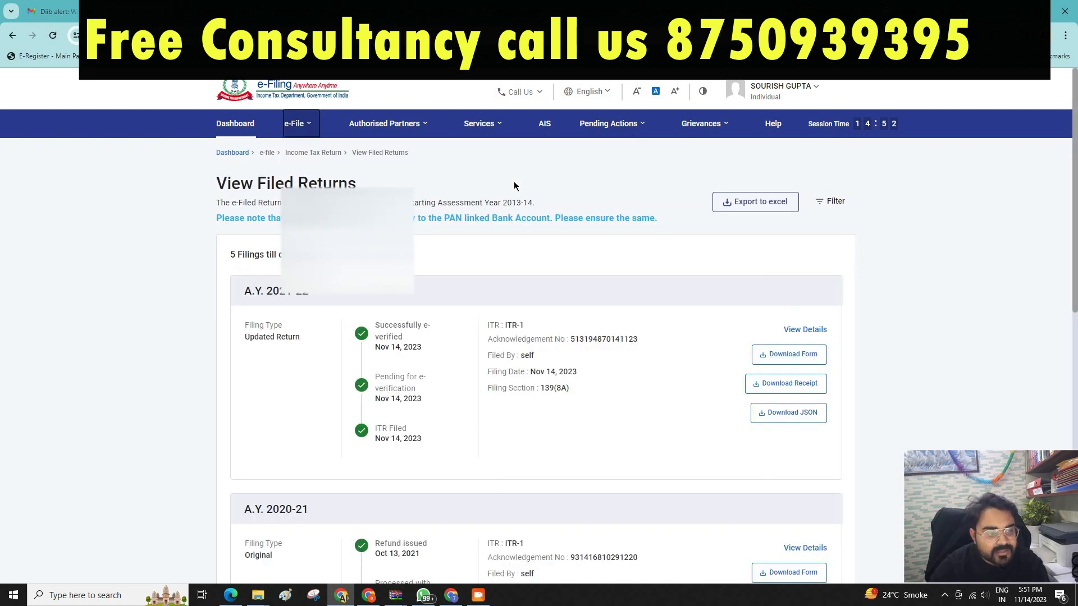
{"action": "scroll", "coordinate": [515, 187], "scroll_direction": "down", "scroll_amount": 5}
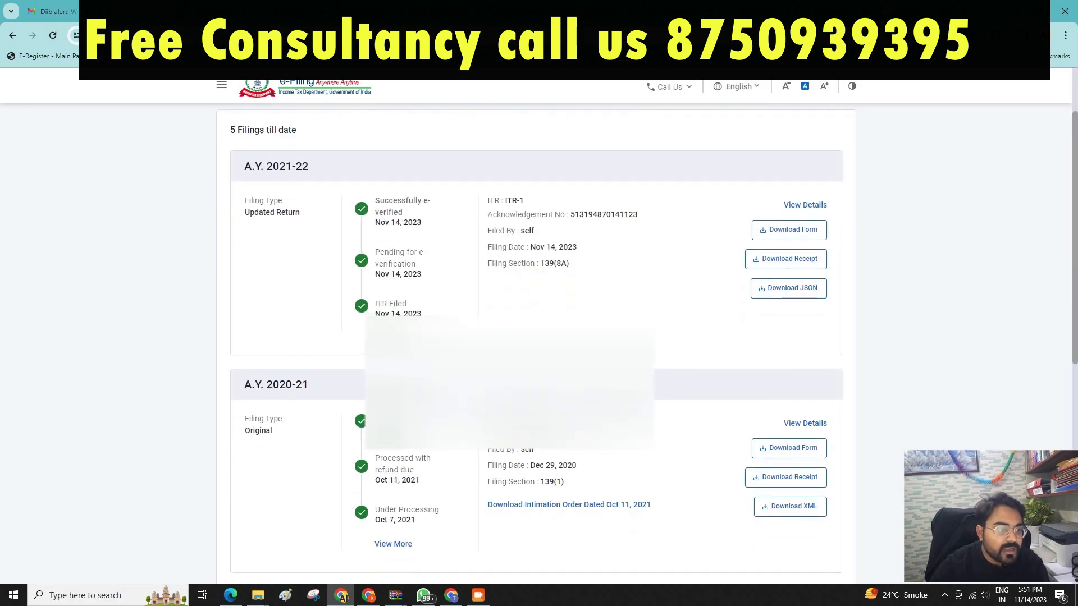
{"action": "scroll", "coordinate": [271, 216], "scroll_direction": "down", "scroll_amount": 4}
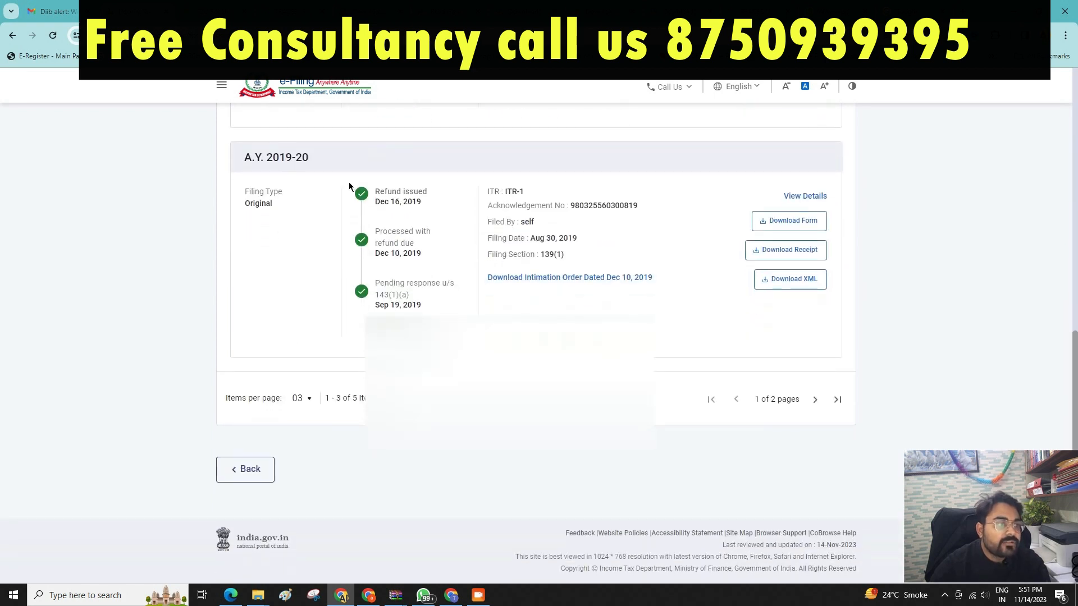
{"action": "scroll", "coordinate": [349, 181], "scroll_direction": "up", "scroll_amount": 6}
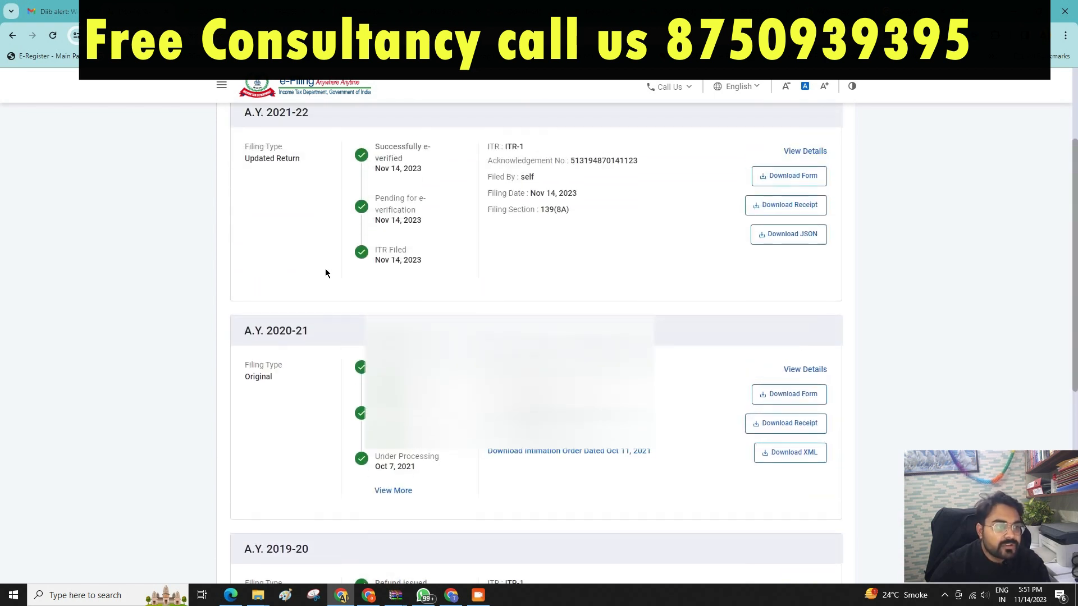
{"action": "scroll", "coordinate": [327, 280], "scroll_direction": "up", "scroll_amount": 2}
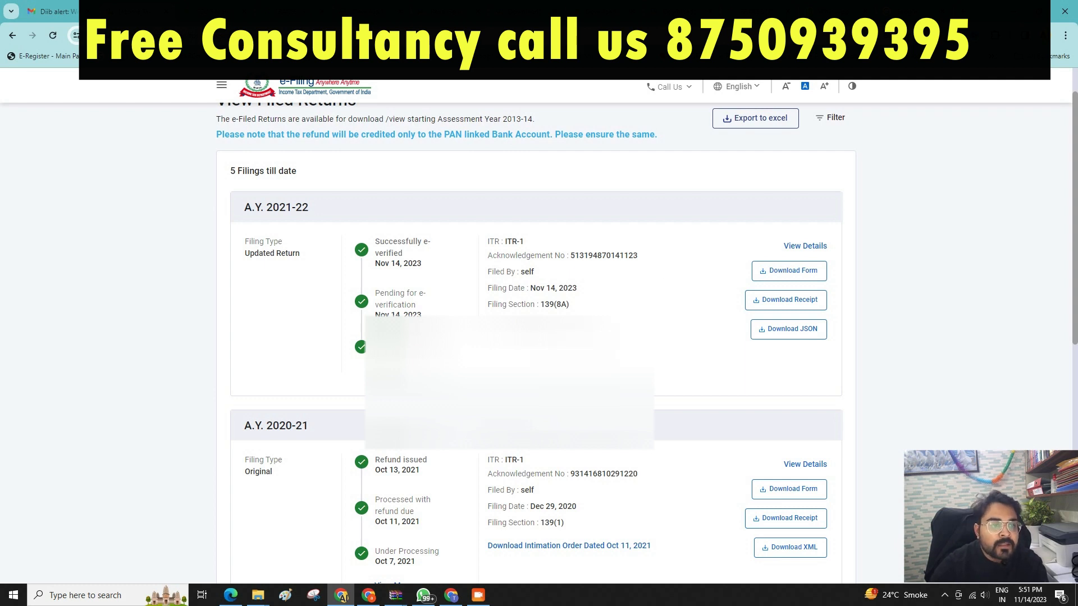
{"action": "scroll", "coordinate": [264, 287], "scroll_direction": "up", "scroll_amount": 2}
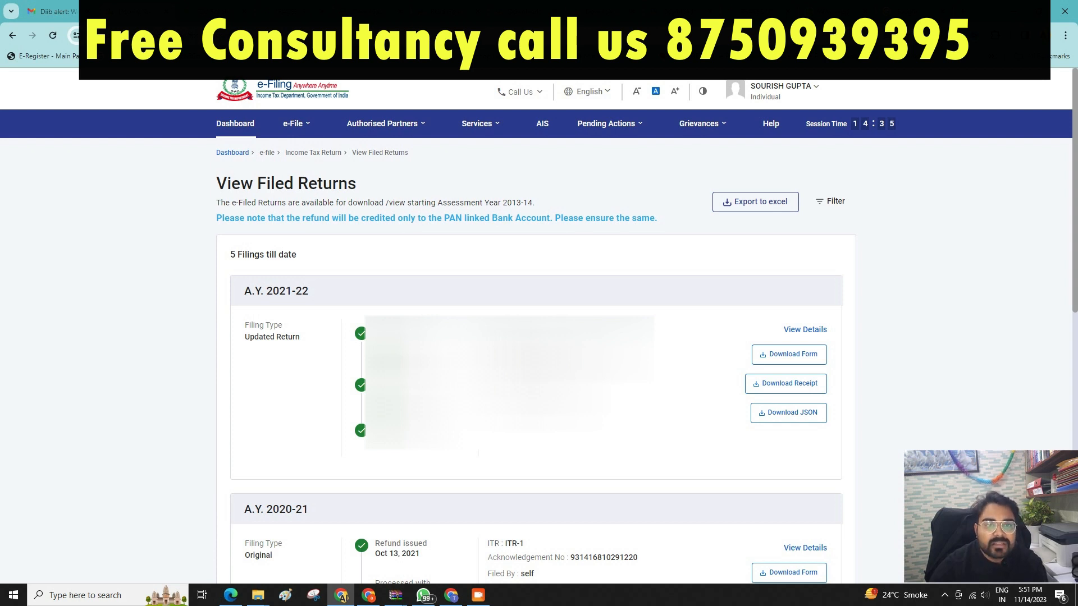
Start a new return for A.Y. 2022-23 with filing type 139(8A) Updated Return.
{"action": "left_click", "coordinate": [308, 124]}
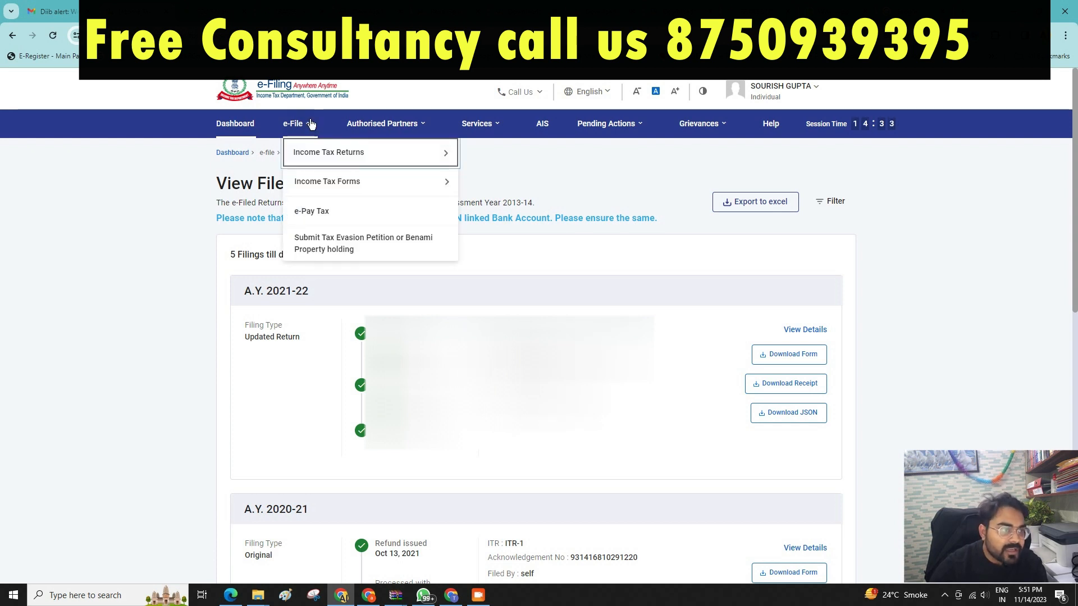
{"action": "mouse_move", "coordinate": [316, 161]}
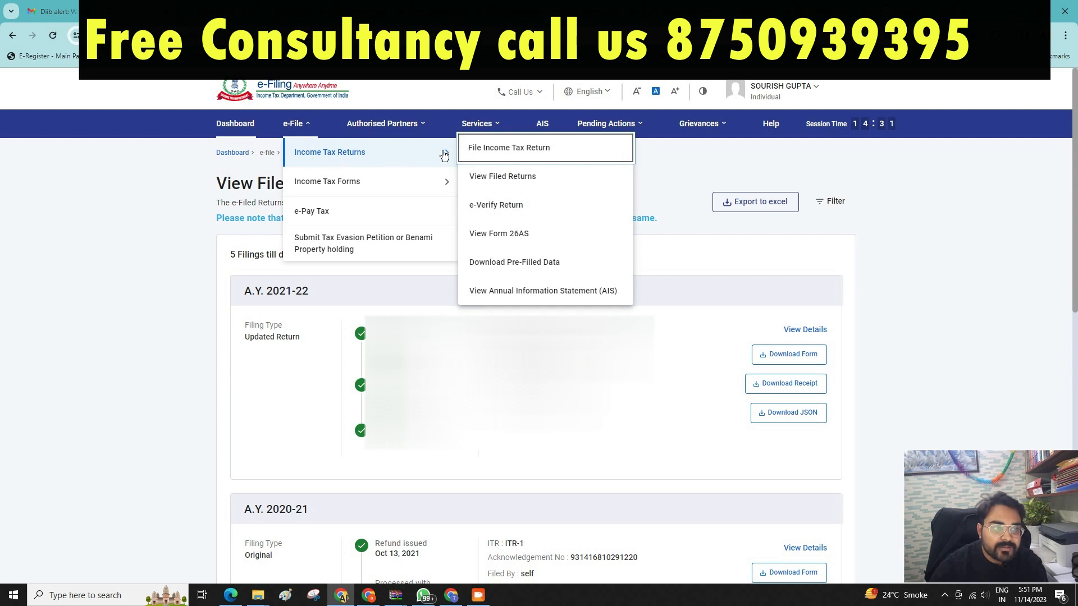
{"action": "left_click", "coordinate": [526, 153]}
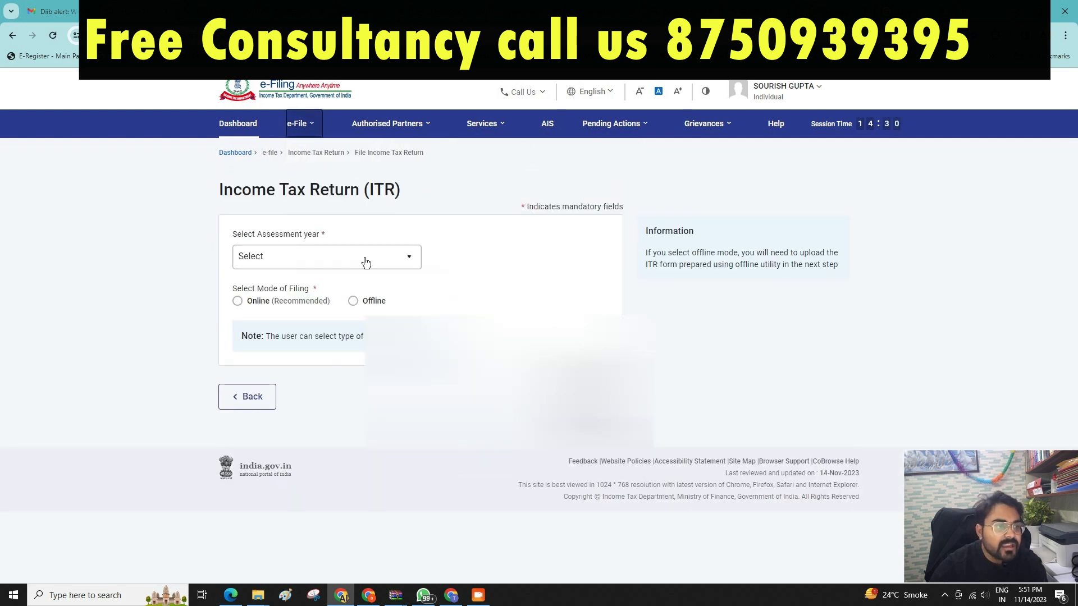
{"action": "left_click", "coordinate": [377, 258]}
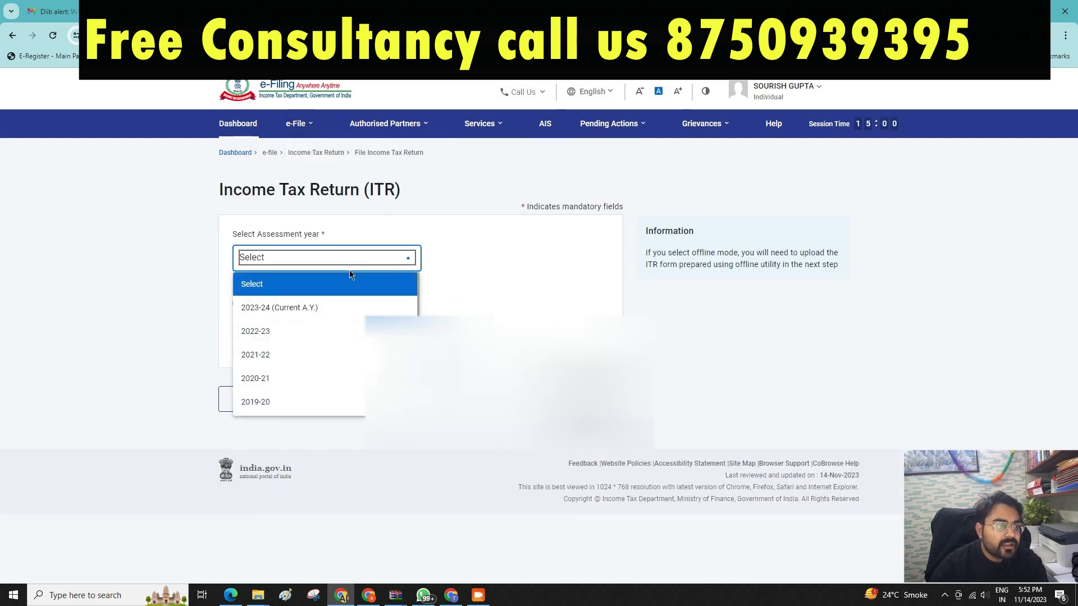
{"action": "left_click", "coordinate": [296, 334]}
{"action": "left_click", "coordinate": [300, 324]}
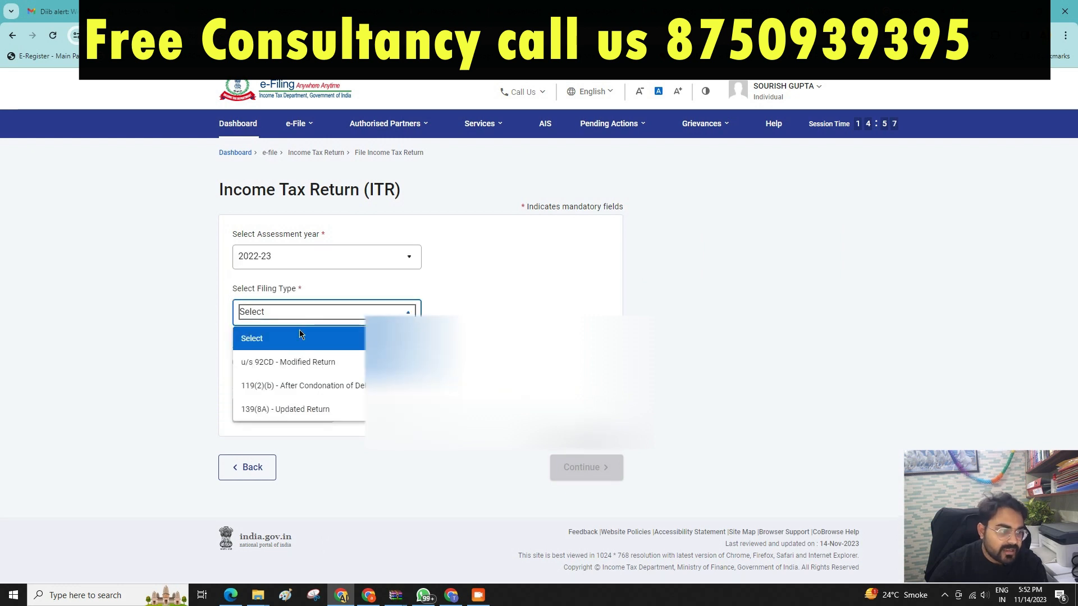
{"action": "left_click", "coordinate": [309, 414]}
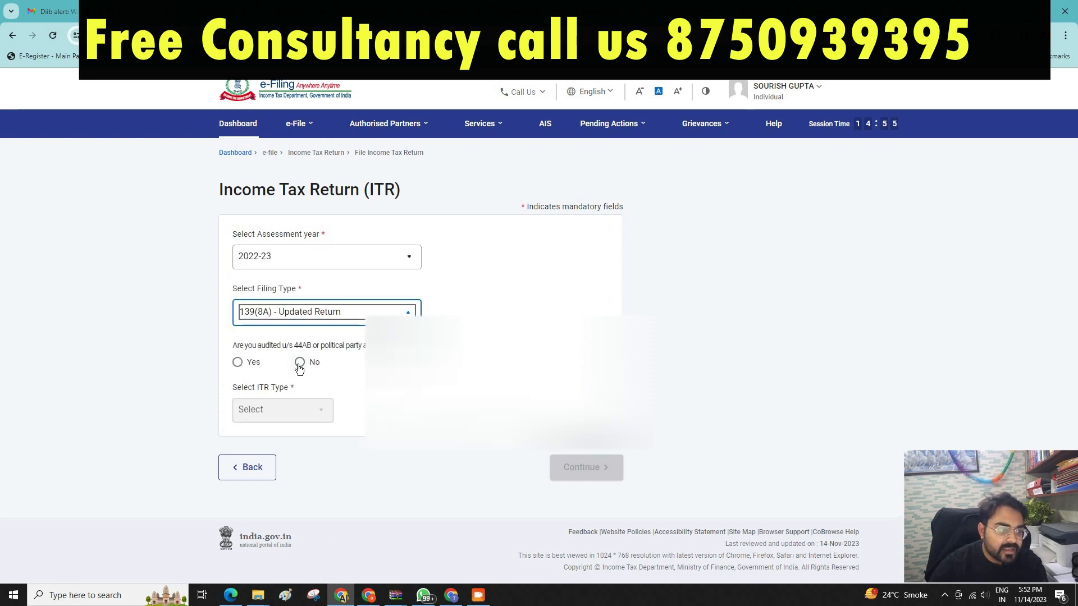
Answer No to the audit question, choose ITR-1, and accept the updated-return conditions.
{"action": "left_click", "coordinate": [299, 362]}
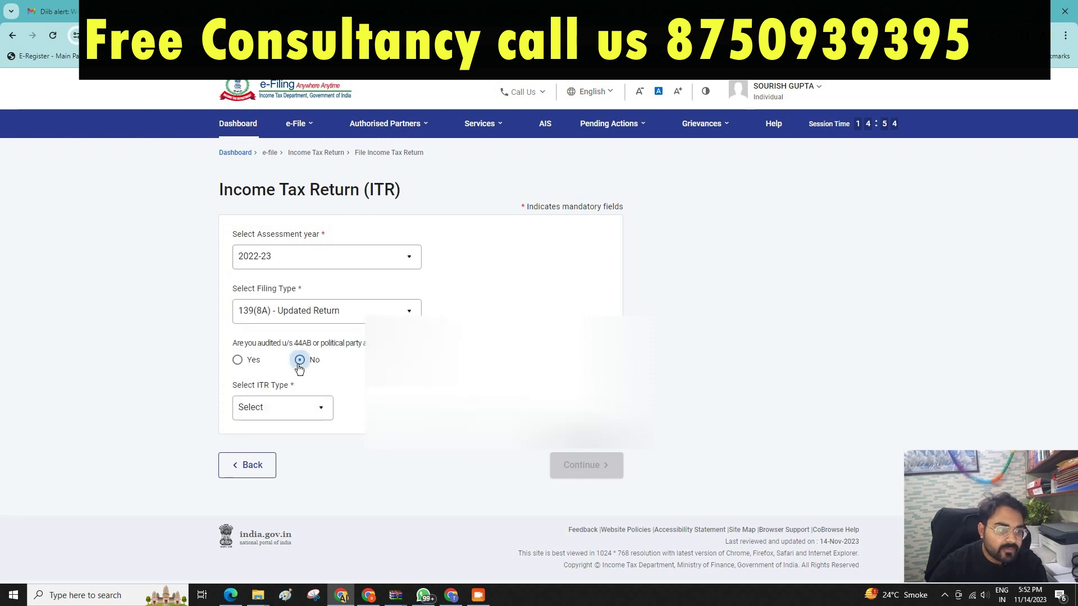
{"action": "left_click", "coordinate": [307, 401]}
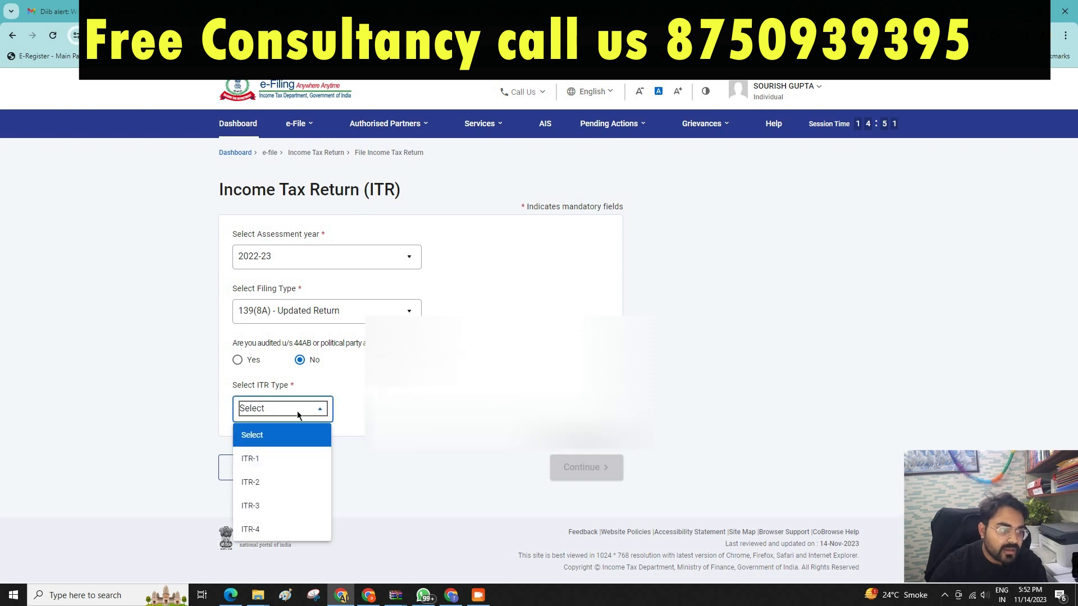
{"action": "left_click", "coordinate": [300, 463]}
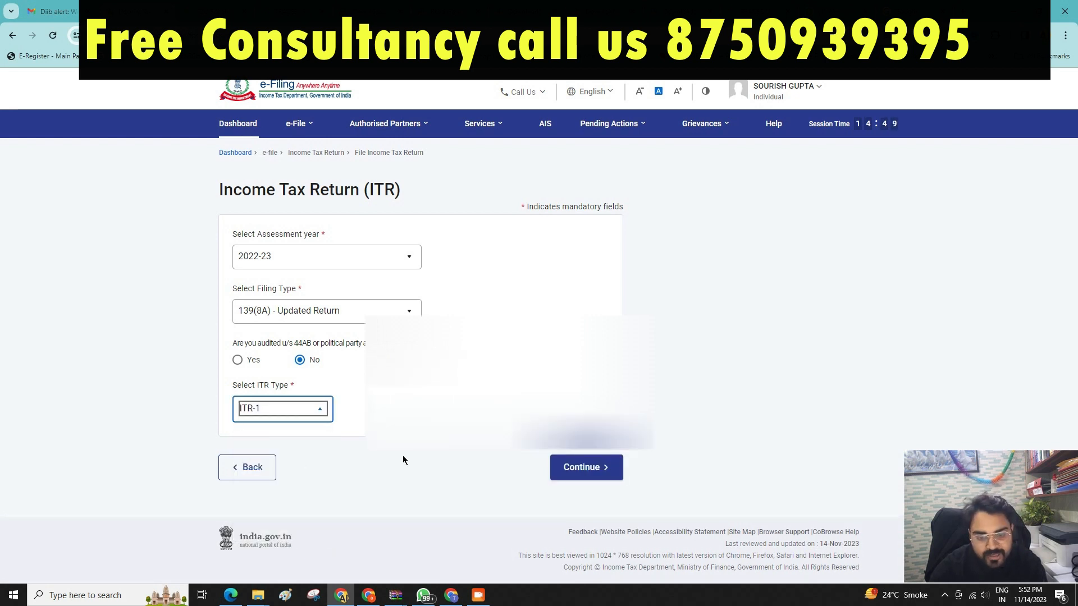
{"action": "left_click", "coordinate": [581, 469]}
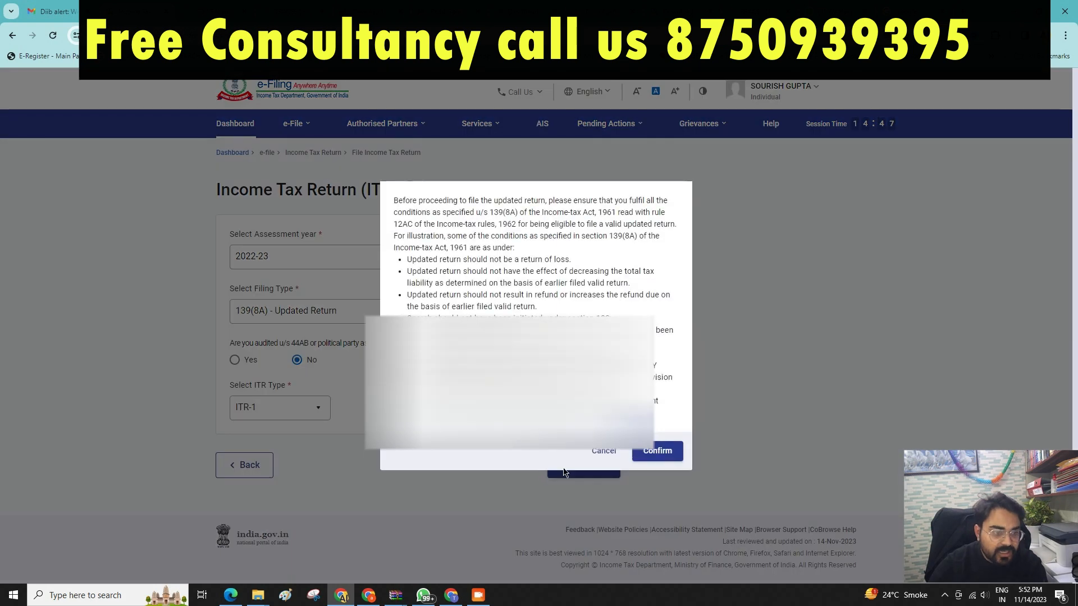
{"action": "left_click", "coordinate": [673, 456]}
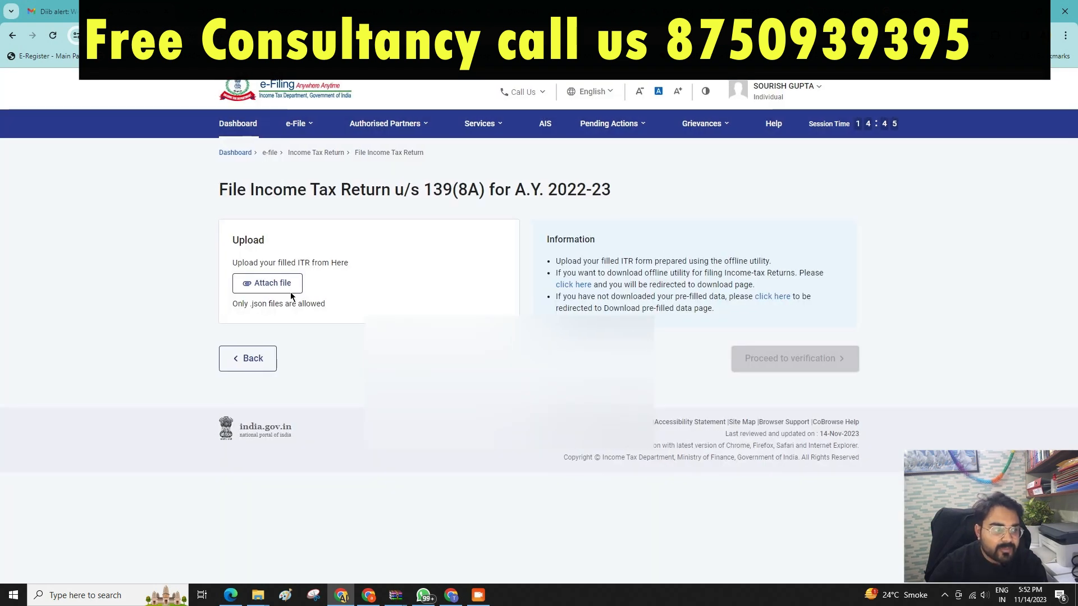
Download the Excel-based ITR 1 utility for A.Y. 2022-23 from the offline utilities page.
{"action": "left_click", "coordinate": [564, 286]}
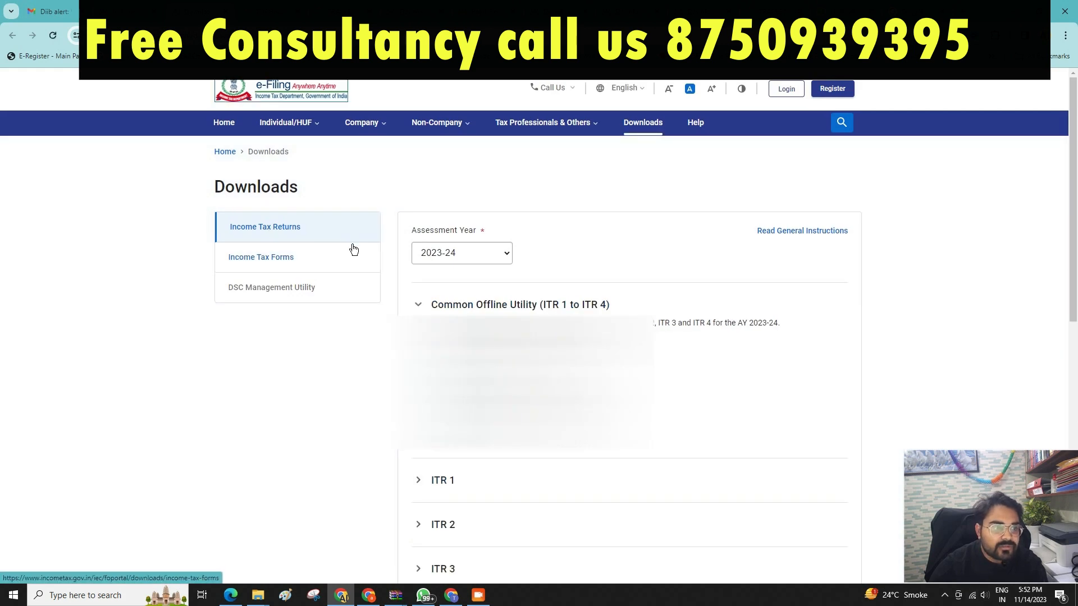
{"action": "left_click", "coordinate": [481, 256]}
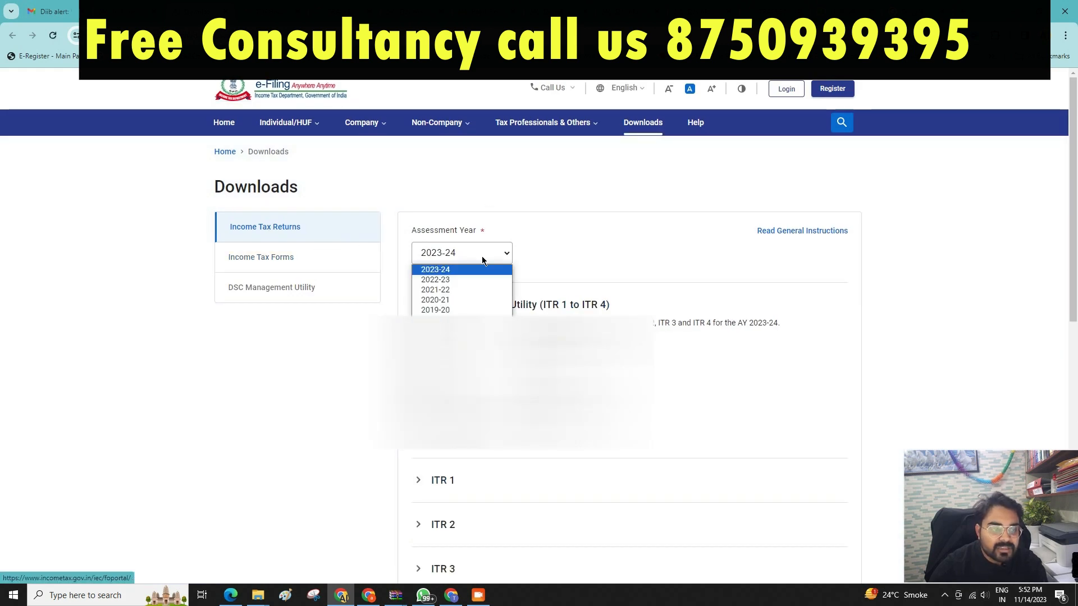
{"action": "left_click", "coordinate": [470, 283]}
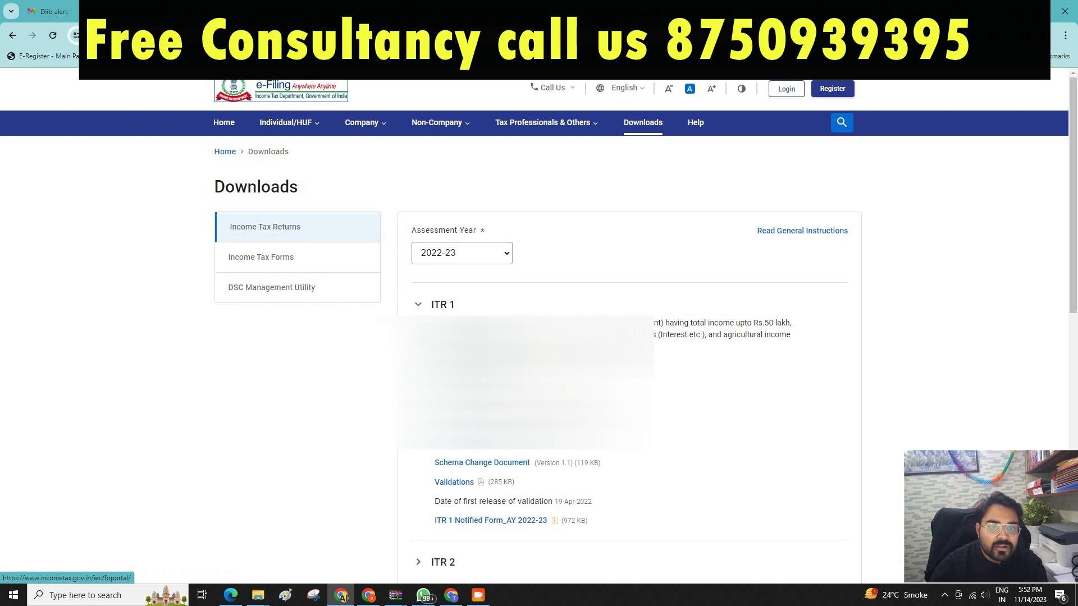
{"action": "scroll", "coordinate": [471, 287], "scroll_direction": "down", "scroll_amount": 3}
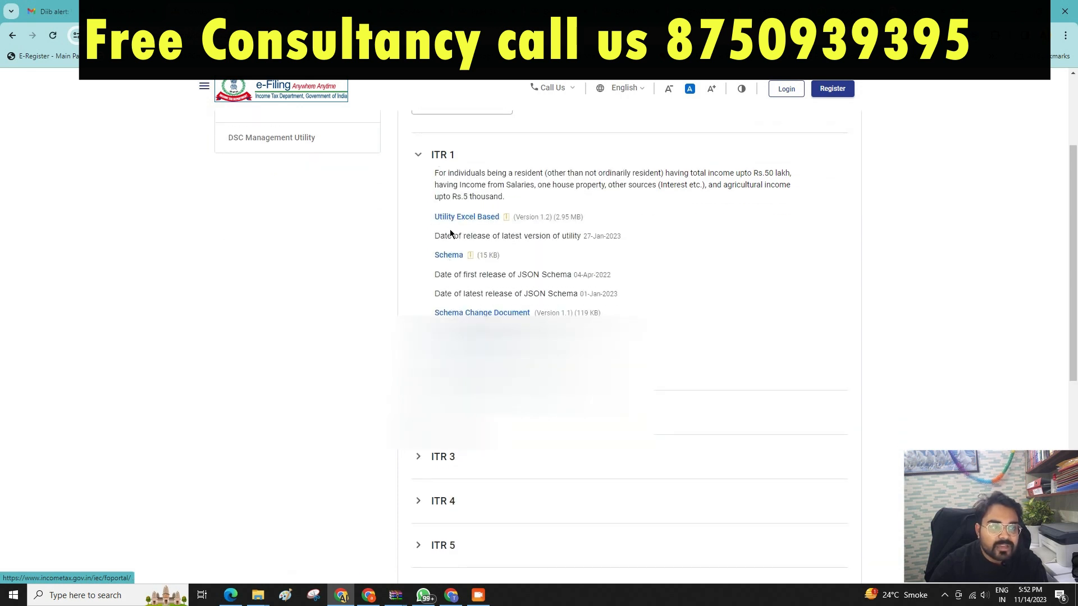
{"action": "left_click", "coordinate": [469, 218]}
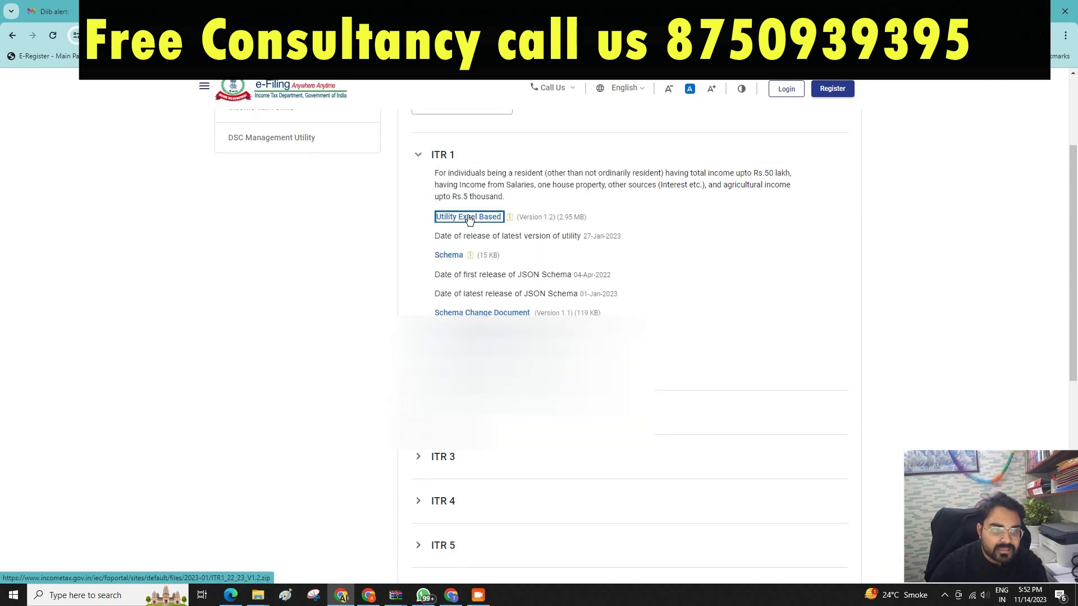
{"action": "scroll", "coordinate": [461, 88], "scroll_direction": "up", "scroll_amount": 3}
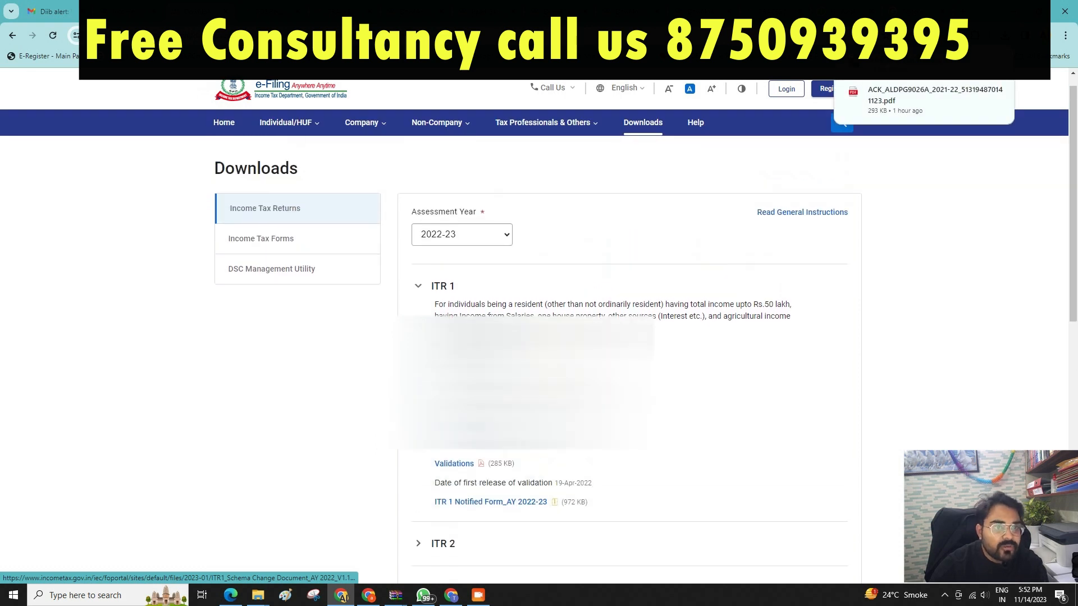
Download the 2022-23 prefilled data JSON and check the recent downloads list.
{"action": "left_click", "coordinate": [270, 12]}
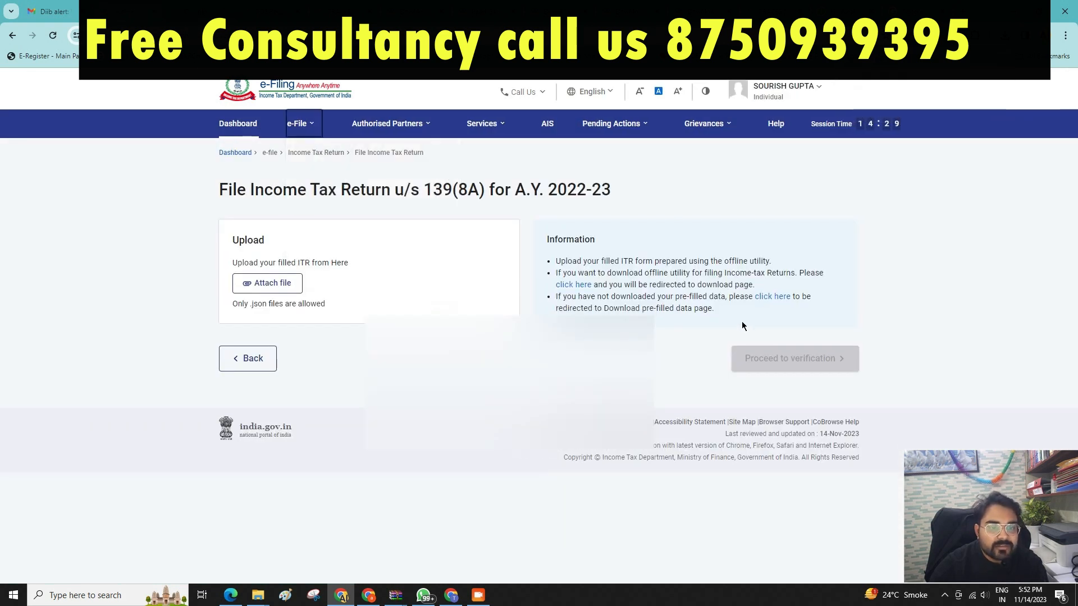
{"action": "left_click", "coordinate": [775, 301]}
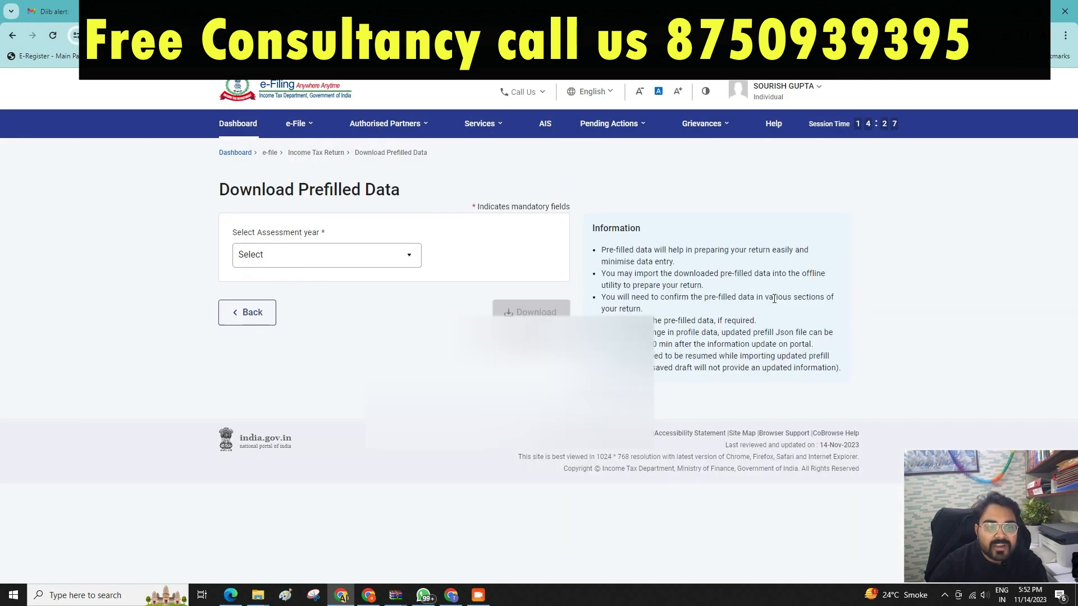
{"action": "left_click", "coordinate": [259, 256]}
{"action": "left_click", "coordinate": [279, 330]}
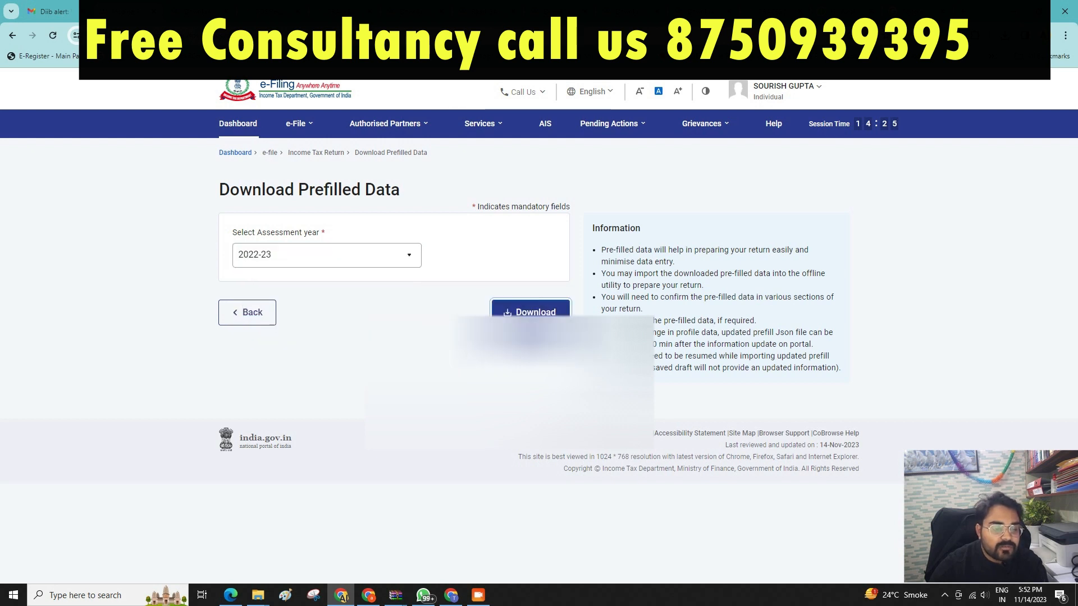
{"action": "left_click", "coordinate": [536, 313]}
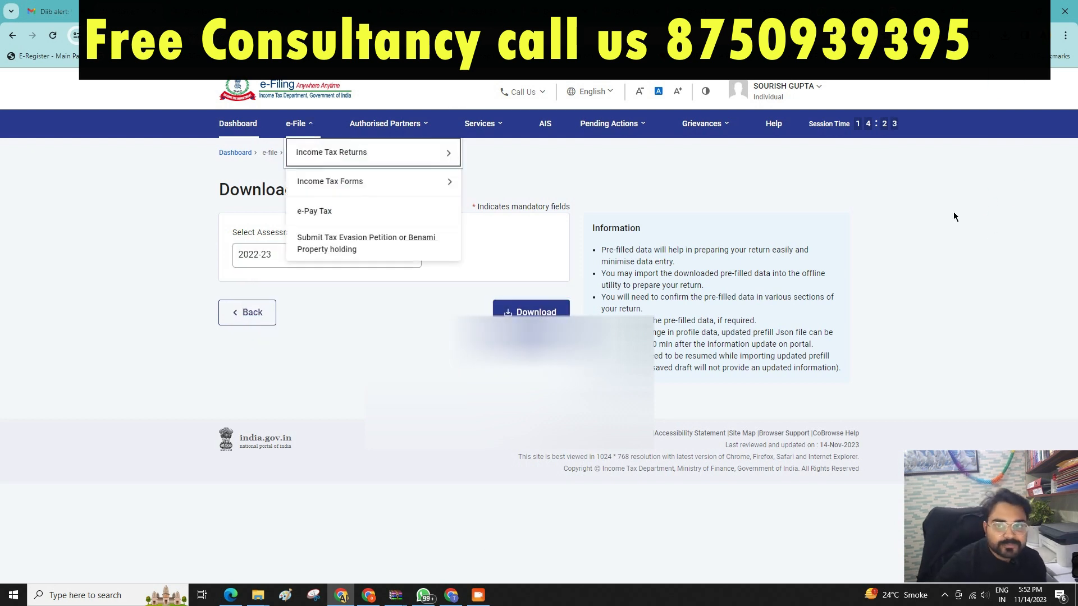
{"action": "left_click", "coordinate": [1004, 35]}
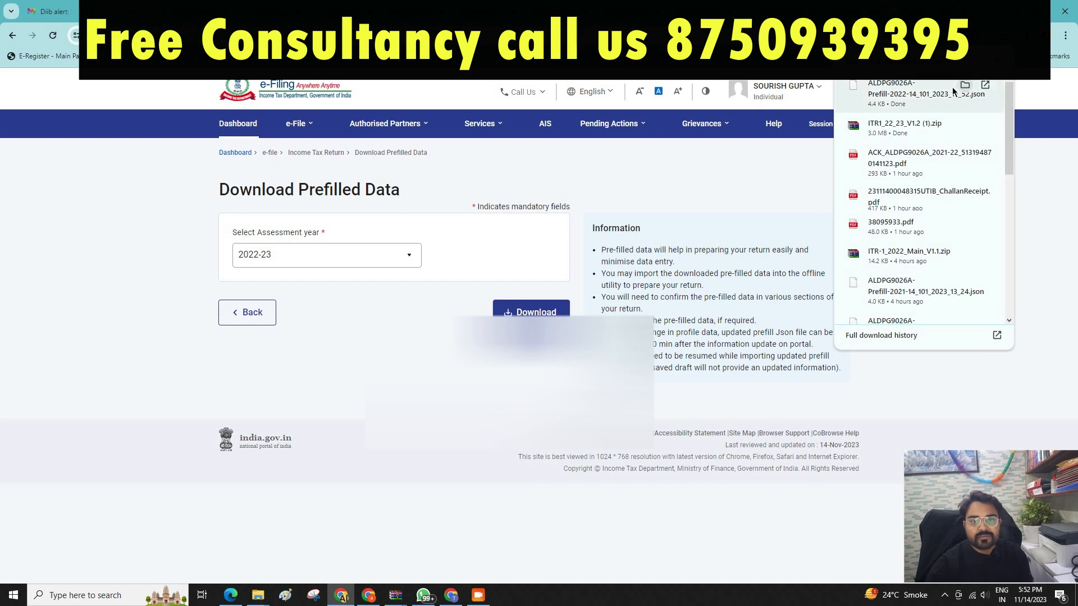
Extract the ITR1_22_23_V1.2 zip into Downloads, then delete the extracted folder.
{"action": "left_click", "coordinate": [964, 126]}
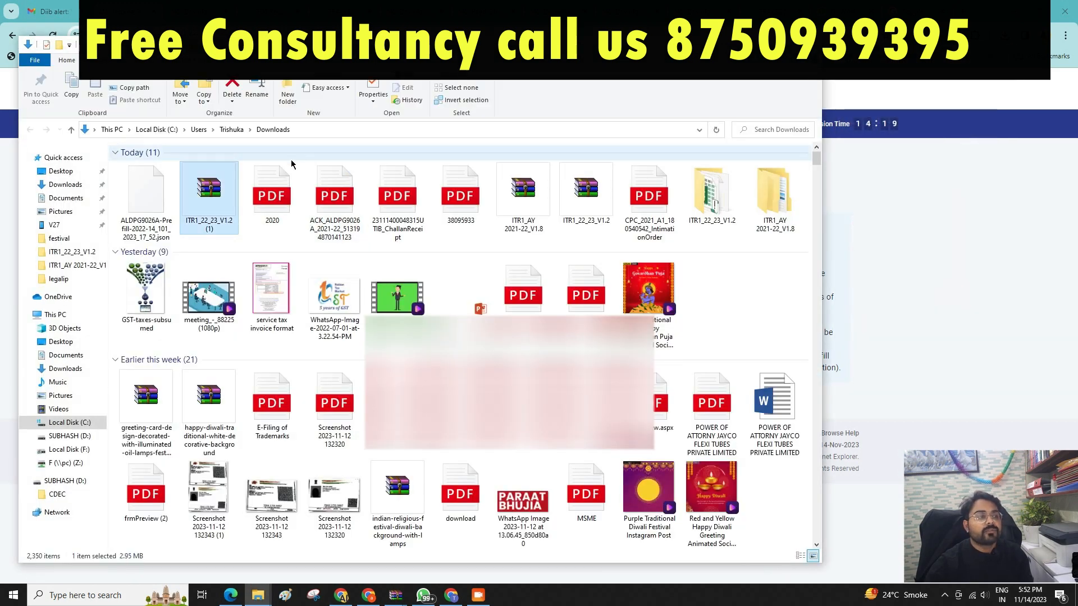
{"action": "right_click", "coordinate": [213, 194]}
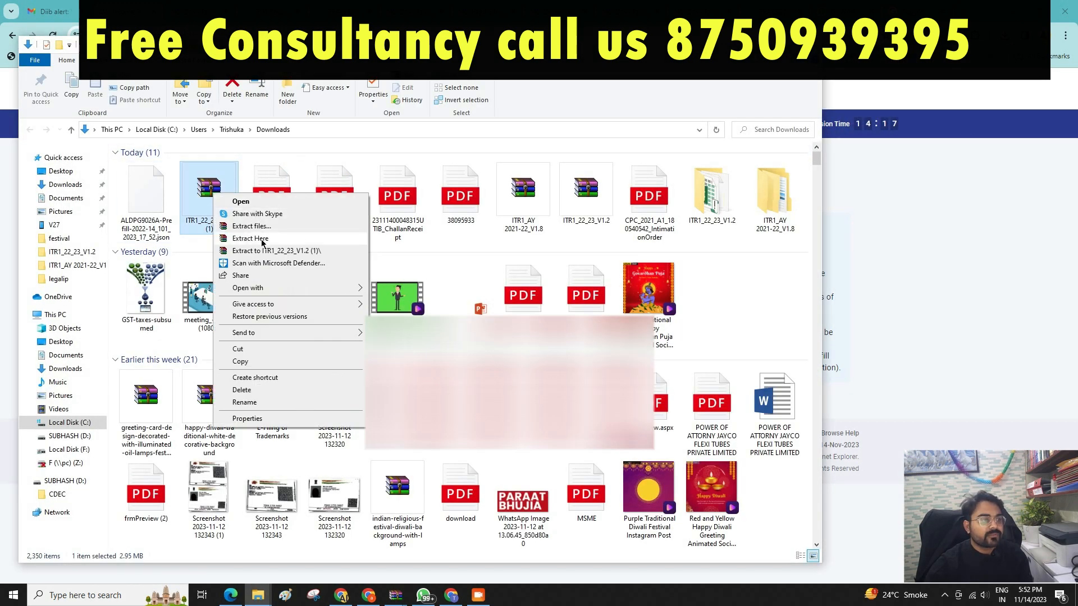
{"action": "left_click", "coordinate": [262, 243]}
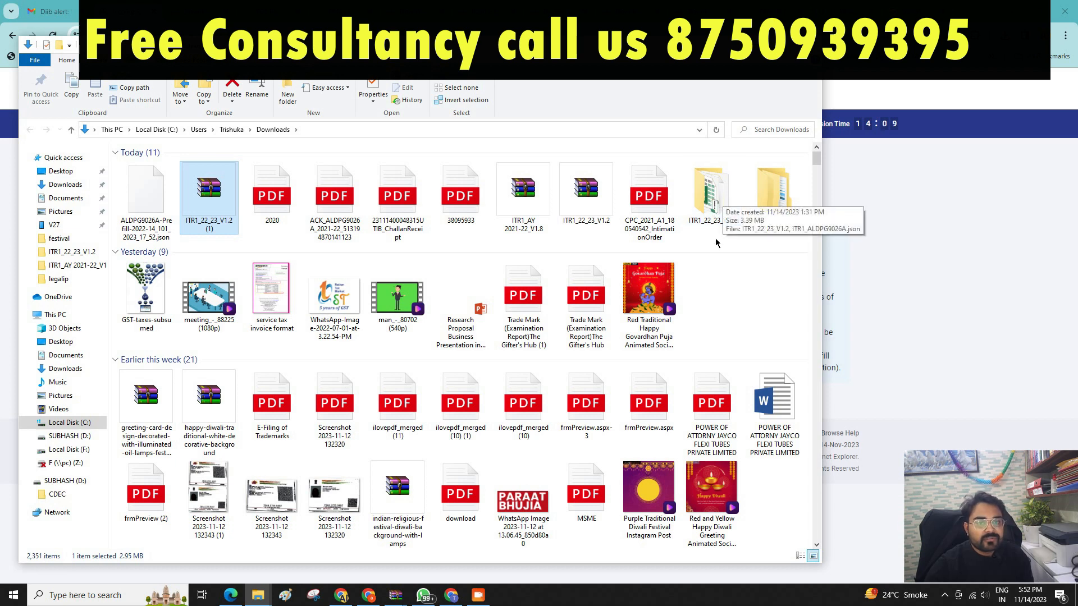
{"action": "double_click", "coordinate": [712, 197]}
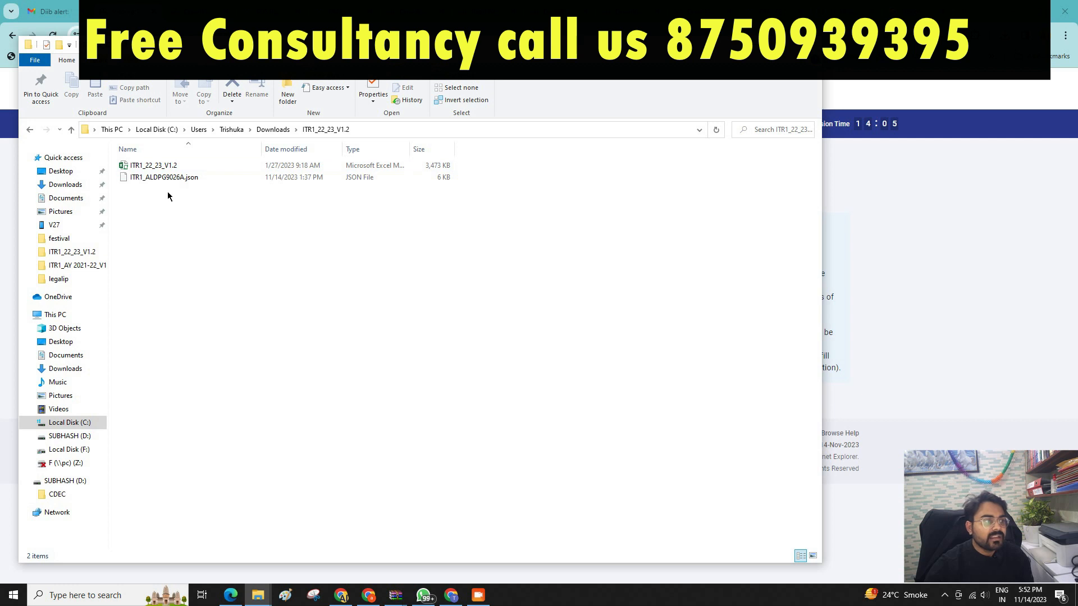
{"action": "left_click", "coordinate": [29, 131]}
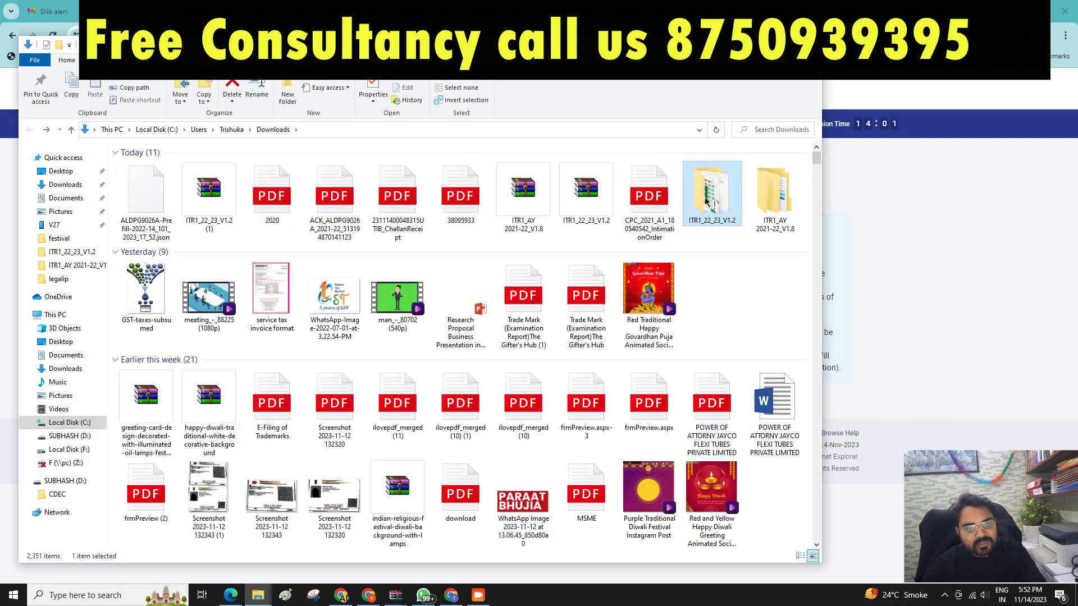
{"action": "key", "text": "Delete"}
Re-extract the archive into a new ITR1_22_23_V1.2 (1) folder and open the Excel workbook.
{"action": "right_click", "coordinate": [209, 200]}
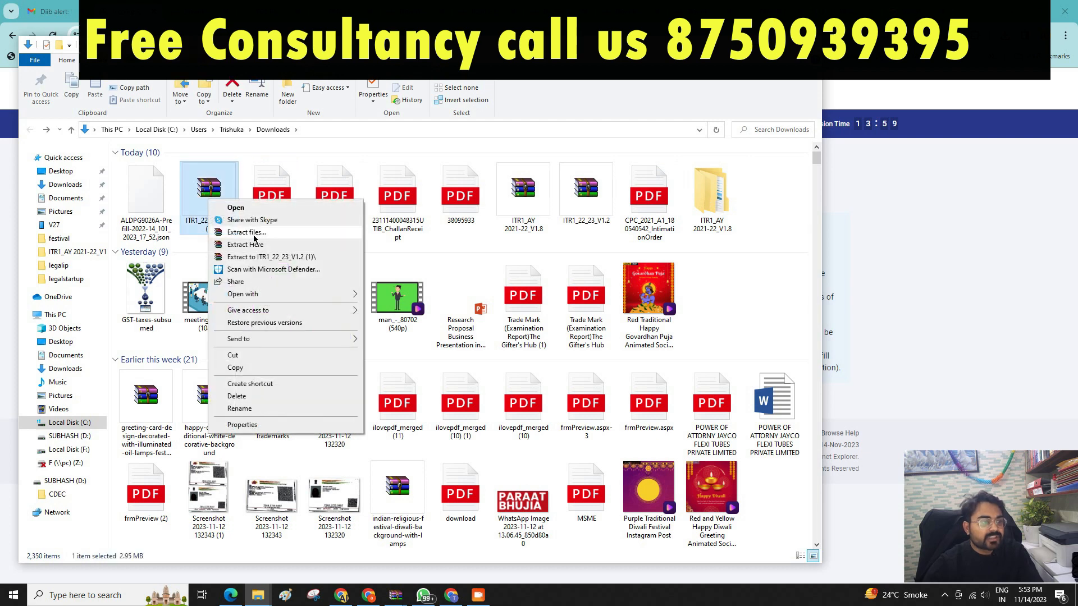
{"action": "left_click", "coordinate": [253, 233]}
{"action": "key", "text": "Return"}
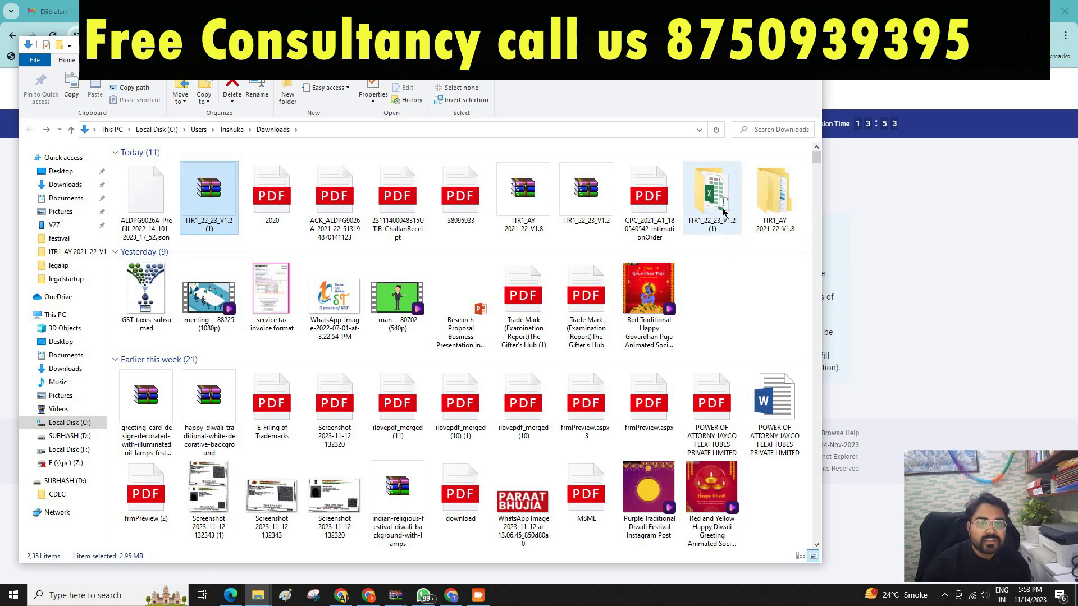
{"action": "double_click", "coordinate": [721, 199]}
{"action": "double_click", "coordinate": [141, 167]}
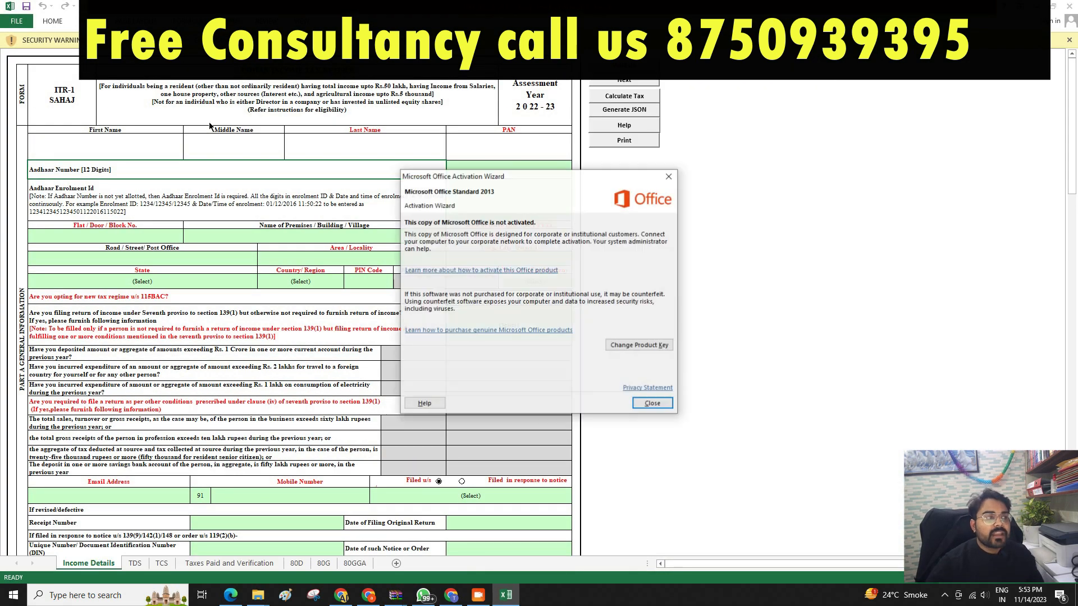
Close the Office activation notice, enable macros, dismiss the instructions and choose Import Prefill.
{"action": "left_click", "coordinate": [646, 402]}
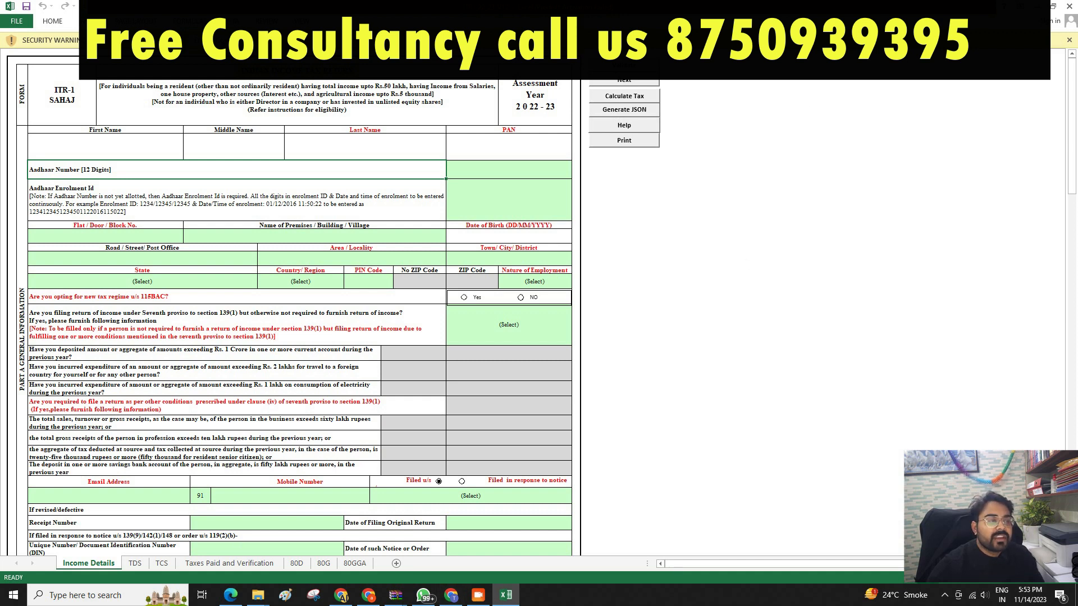
{"action": "left_click", "coordinate": [210, 40]}
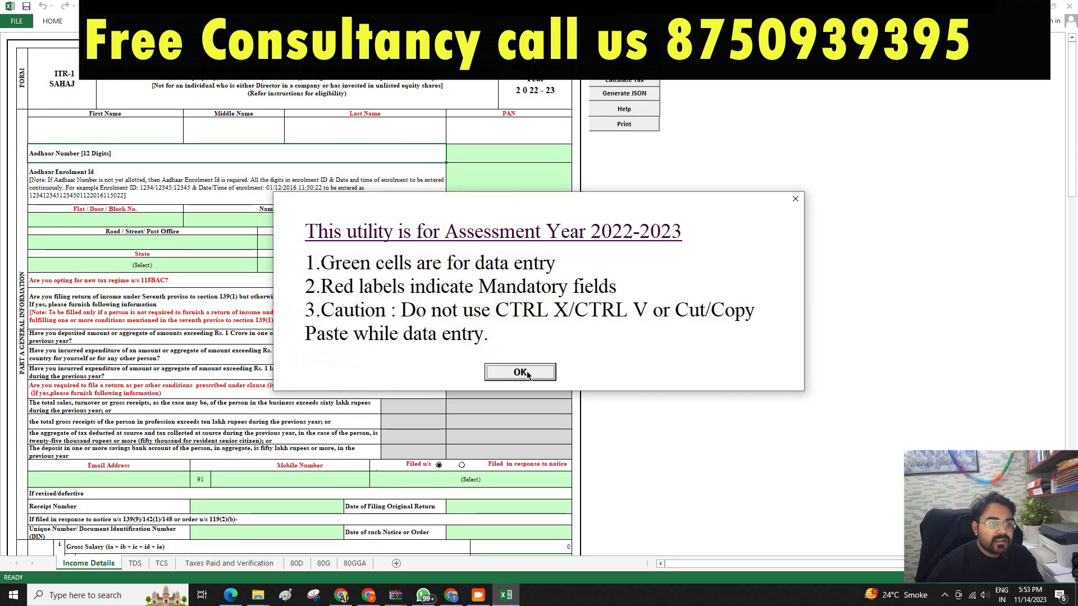
{"action": "left_click", "coordinate": [530, 372]}
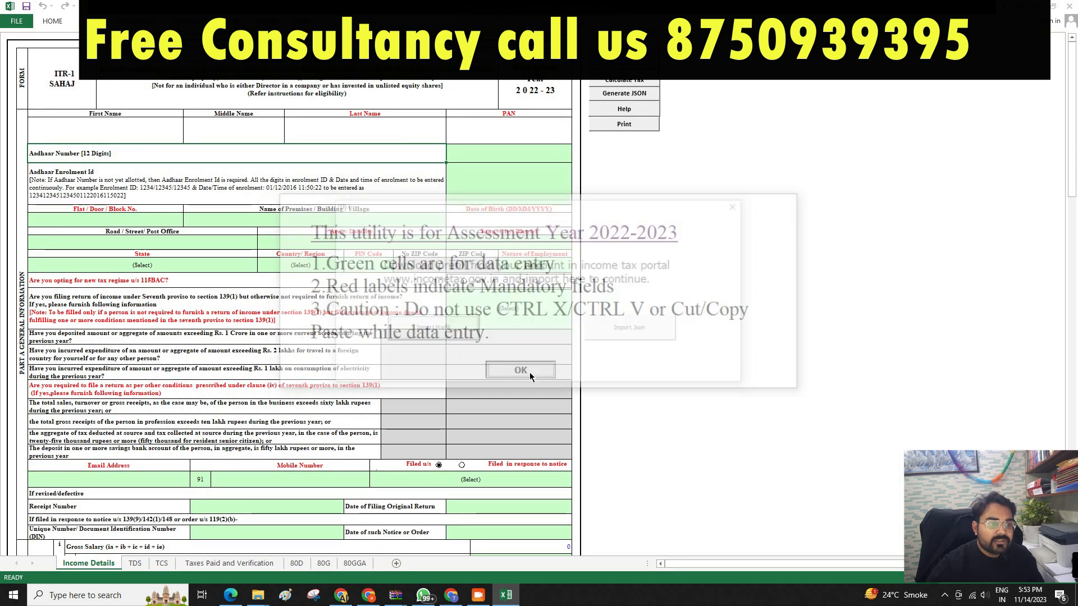
{"action": "left_click", "coordinate": [450, 336]}
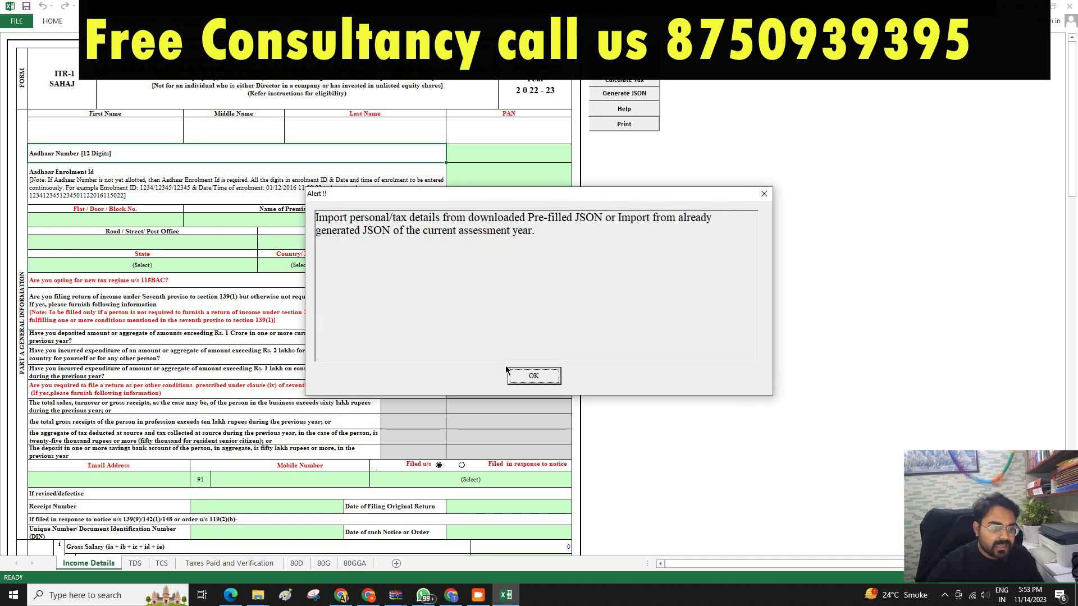
Acknowledge the JSON import notice and browse Downloads for the prefill JSON.
{"action": "left_click", "coordinate": [526, 380]}
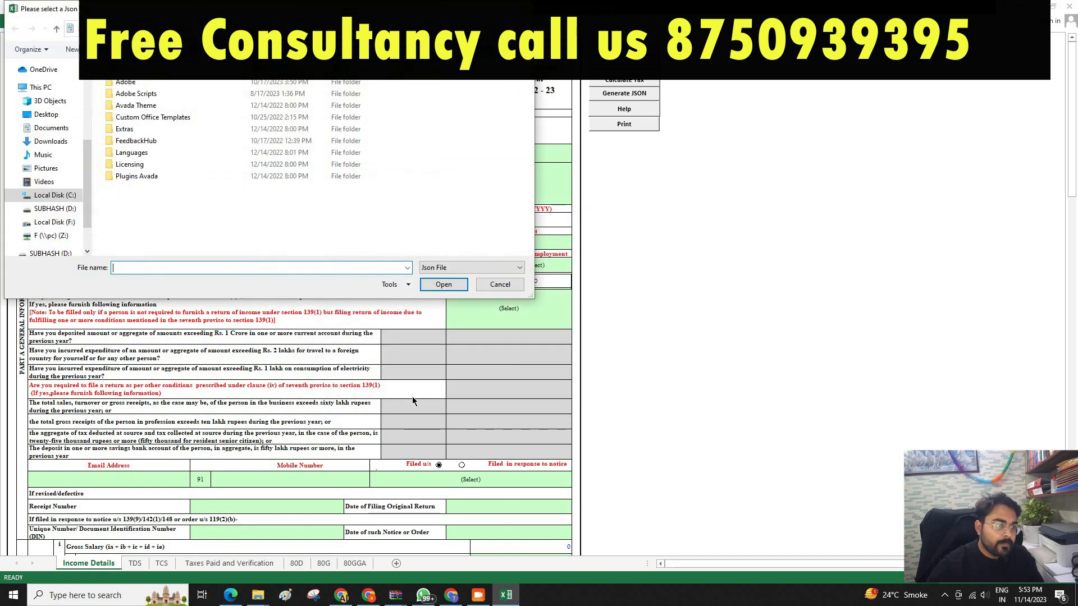
{"action": "left_click", "coordinate": [53, 143]}
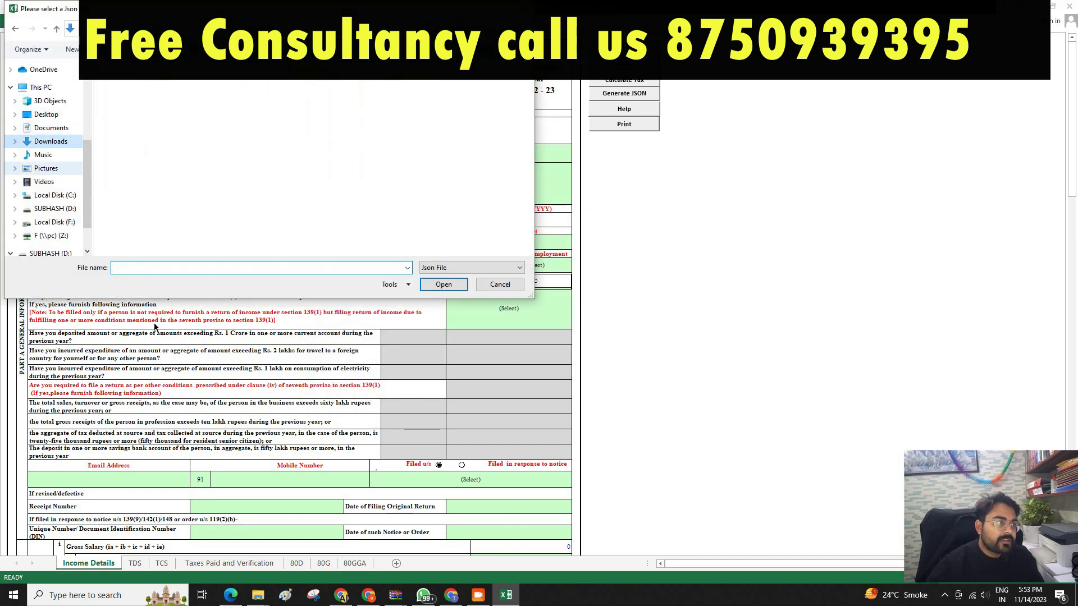
{"action": "double_click", "coordinate": [193, 110]}
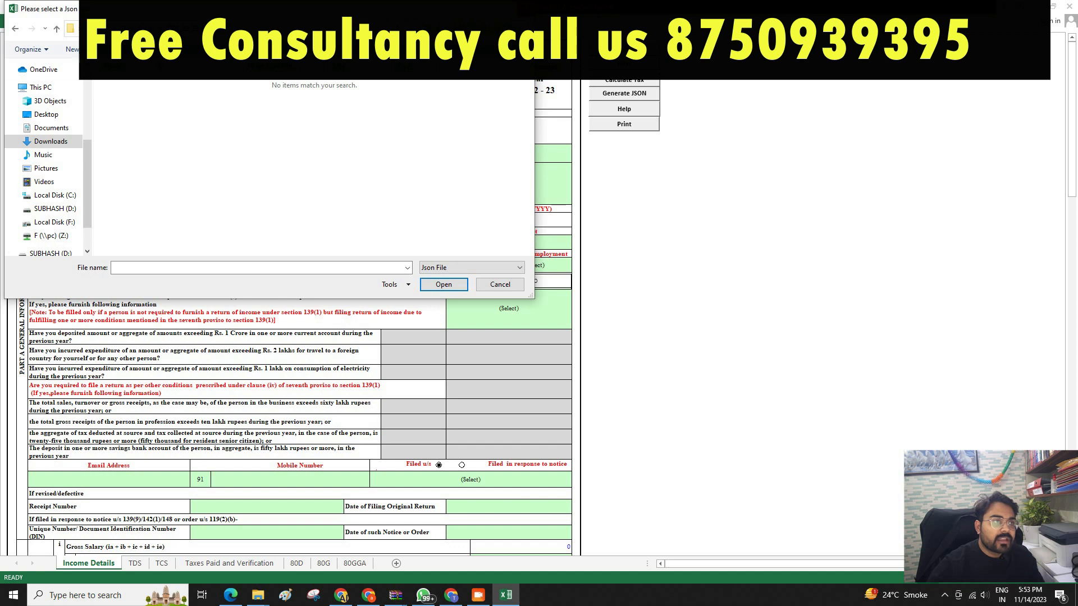
{"action": "left_click", "coordinate": [15, 29]}
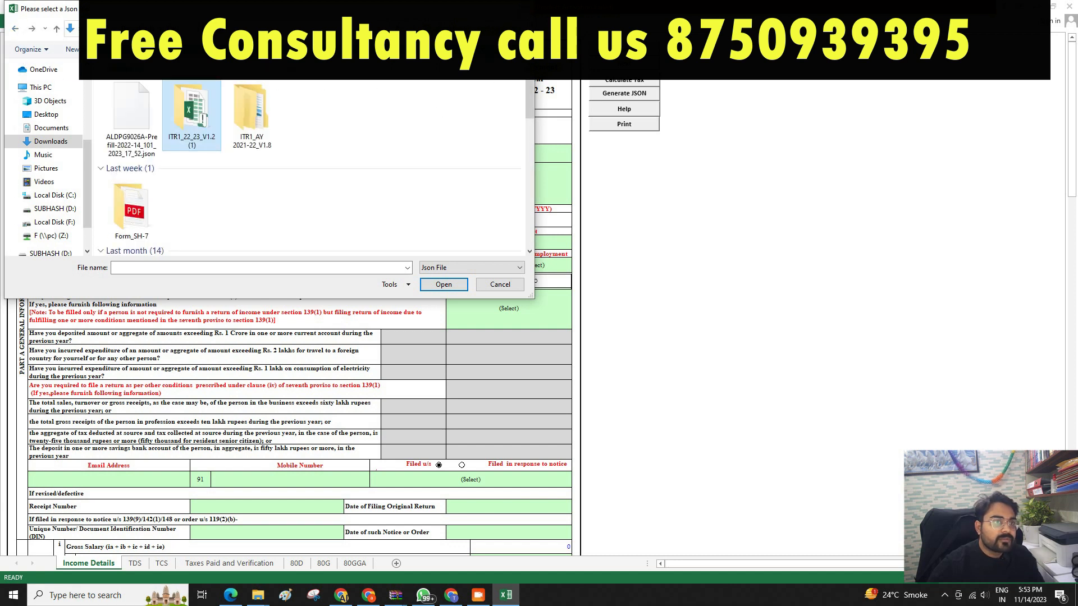
Locate the downloaded prefill JSON and open it to import into the utility.
{"action": "left_click", "coordinate": [341, 595]}
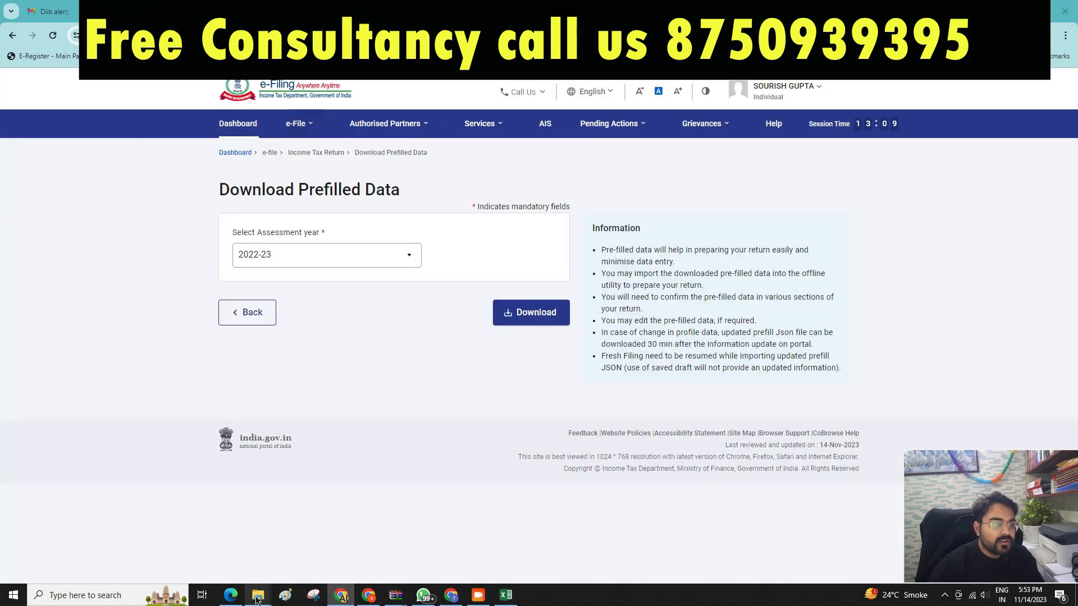
{"action": "mouse_move", "coordinate": [258, 595]}
{"action": "left_click", "coordinate": [319, 562]}
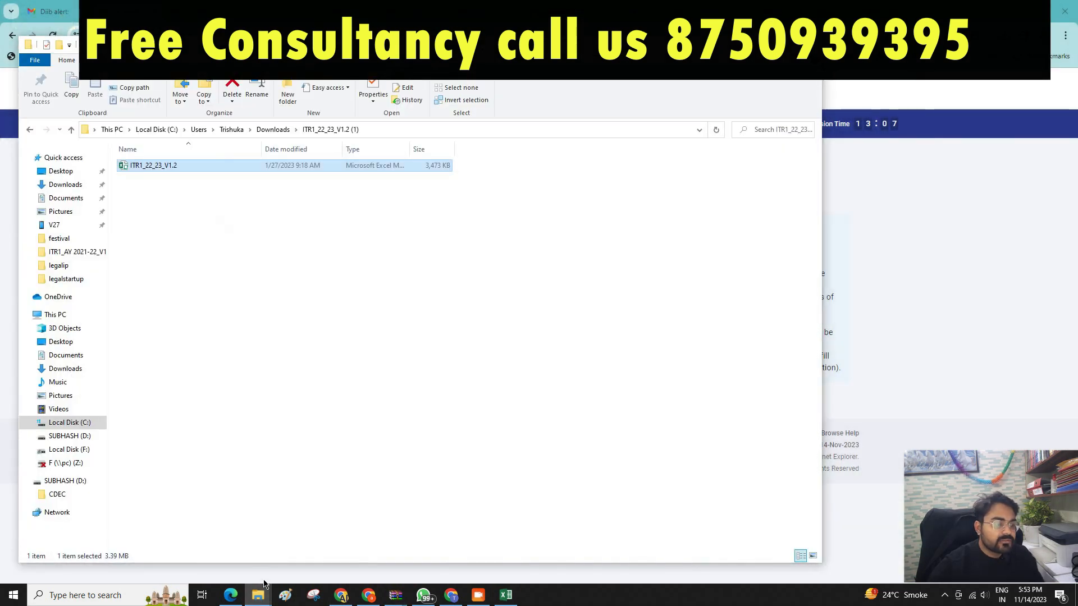
{"action": "mouse_move", "coordinate": [258, 595]}
{"action": "left_click", "coordinate": [218, 553]}
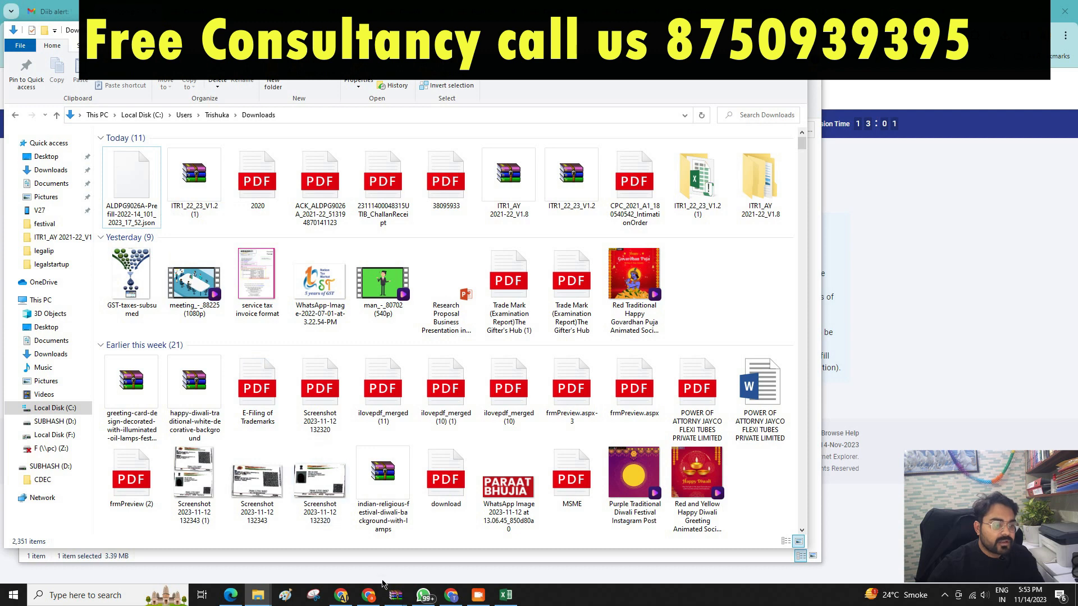
{"action": "left_click", "coordinate": [340, 594]}
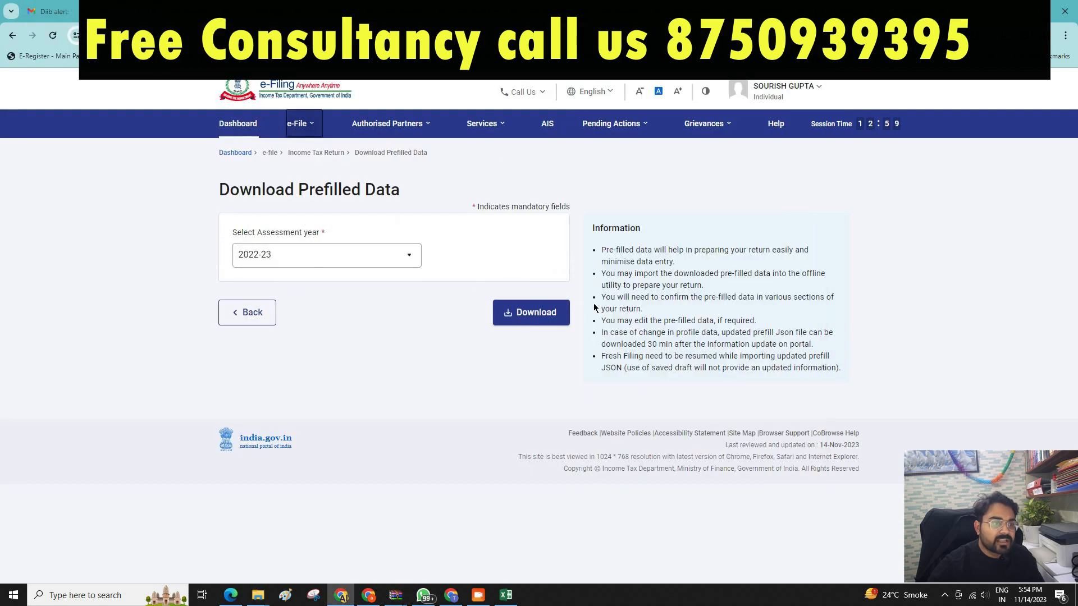
{"action": "left_click", "coordinate": [515, 601]}
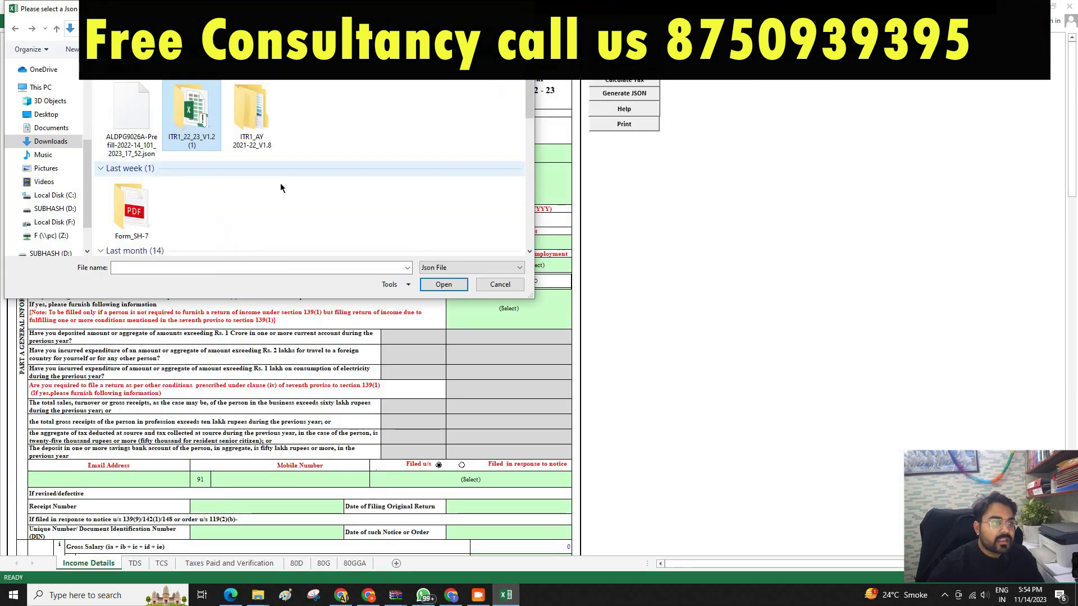
{"action": "double_click", "coordinate": [138, 133]}
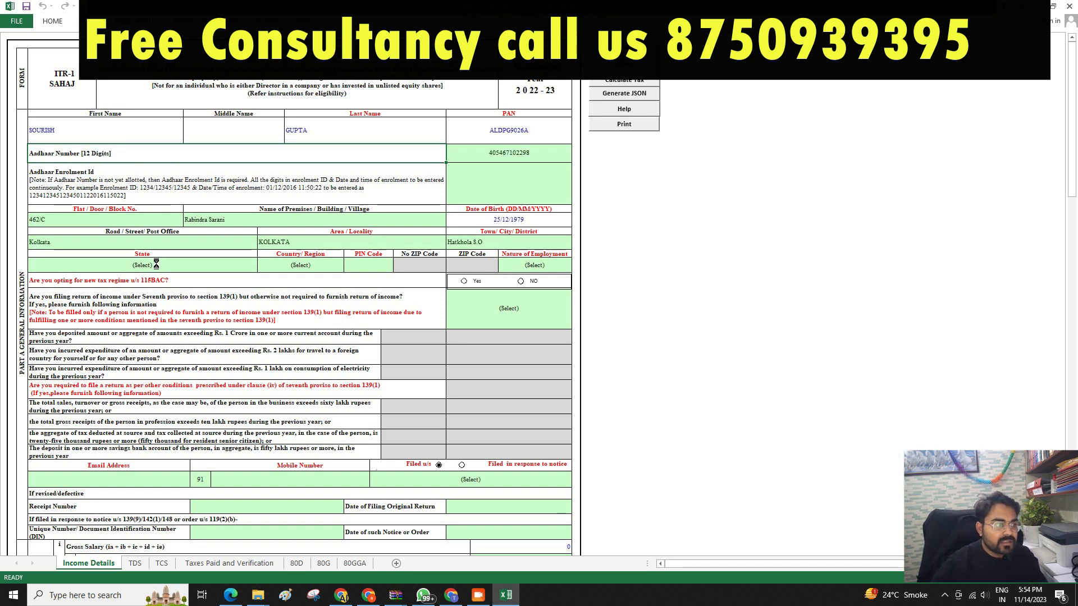
Check the imported salary figures in the ITR-1 form, then go back to the e-Filing portal.
{"action": "left_click_drag", "start_coordinate": [906, 456], "coordinate": [932, 476]}
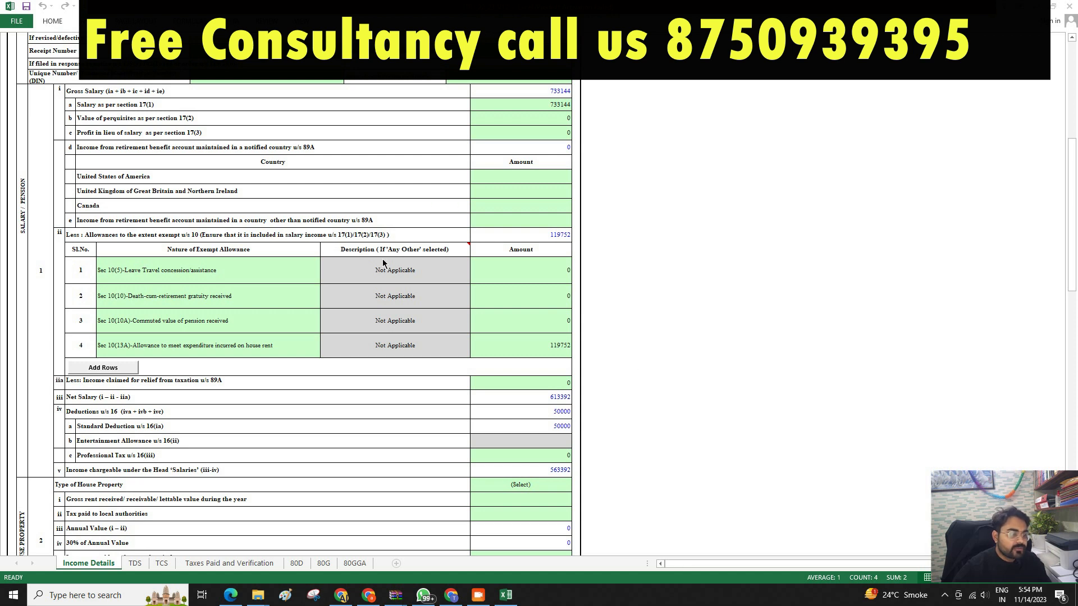
{"action": "left_click", "coordinate": [342, 595]}
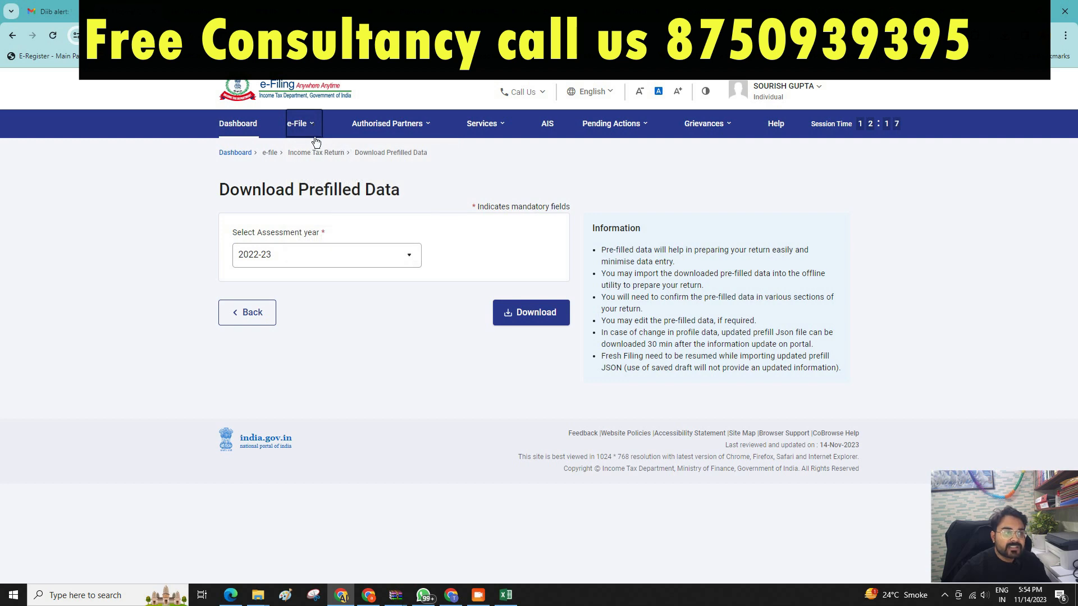
Go to View Form 26AS, proceed to TRACES, agree to the terms and open the tax credit page.
{"action": "left_click", "coordinate": [294, 125]}
{"action": "mouse_move", "coordinate": [313, 154]}
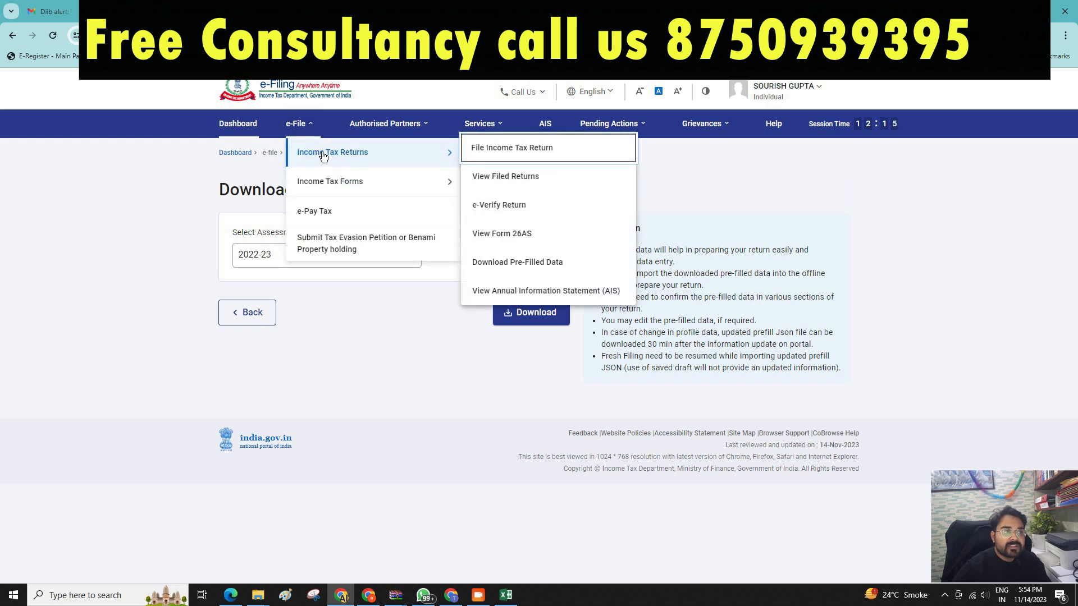
{"action": "left_click", "coordinate": [513, 237]}
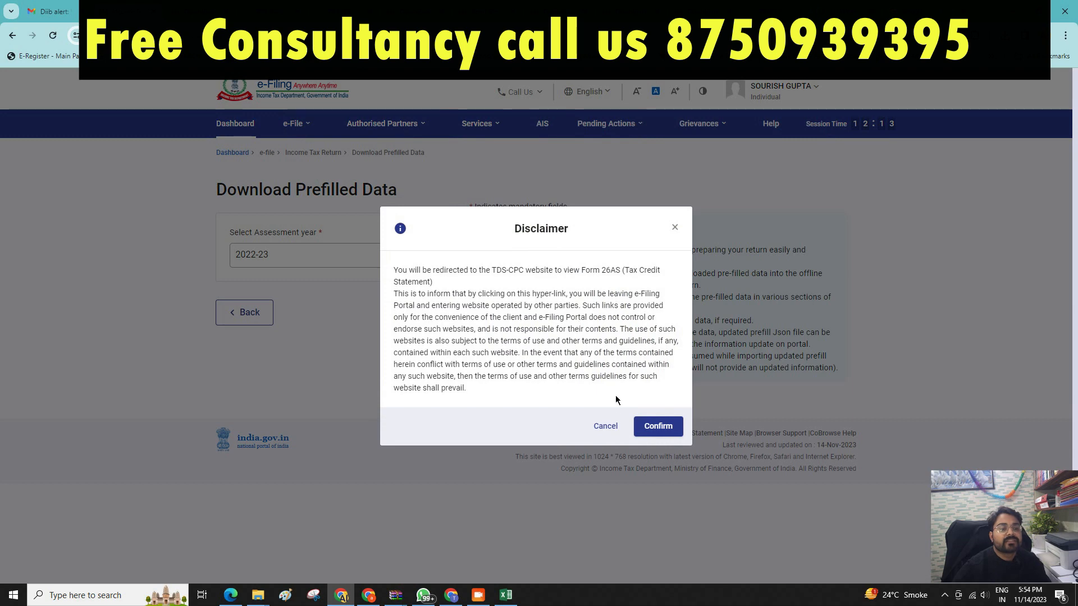
{"action": "left_click", "coordinate": [656, 425]}
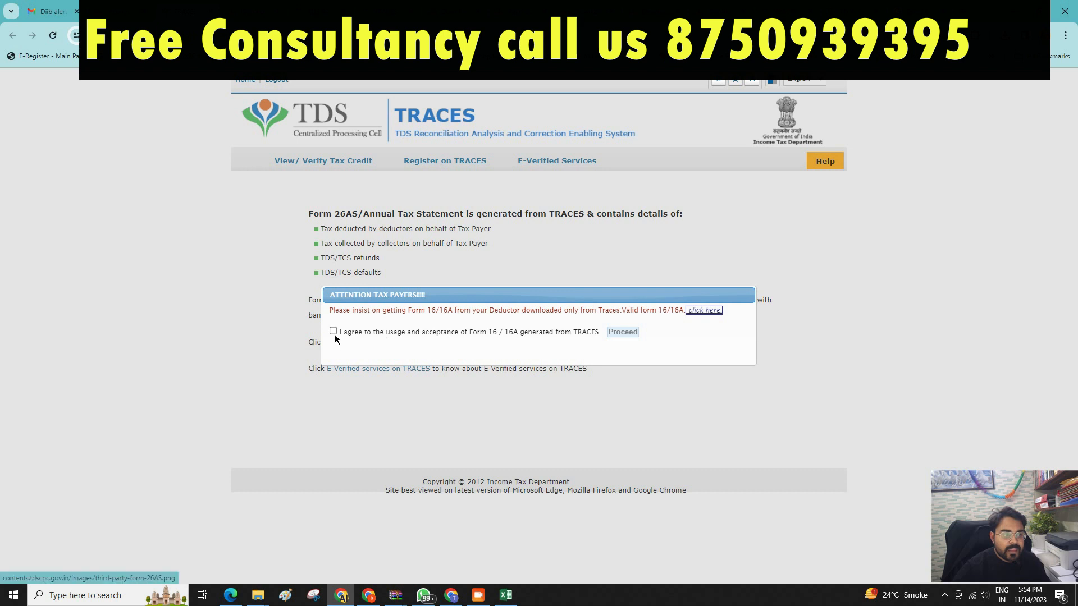
{"action": "left_click", "coordinate": [333, 331]}
{"action": "left_click", "coordinate": [620, 332]}
{"action": "left_click", "coordinate": [387, 342]}
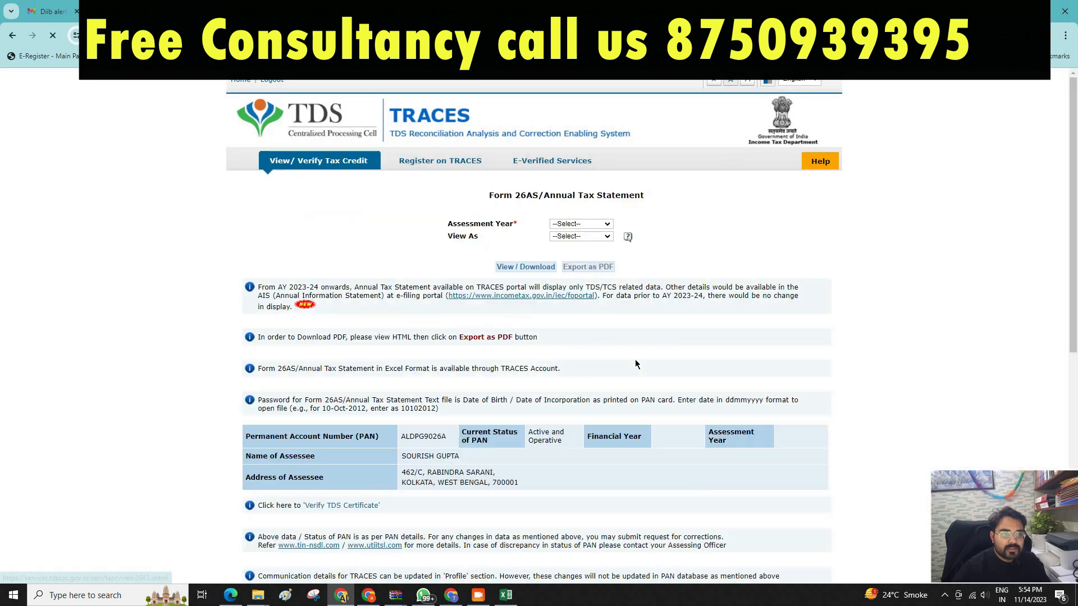
Display the A.Y. 2022-23 Form 26AS as HTML and review the 66,790.00 TDS entry.
{"action": "left_click", "coordinate": [579, 226]}
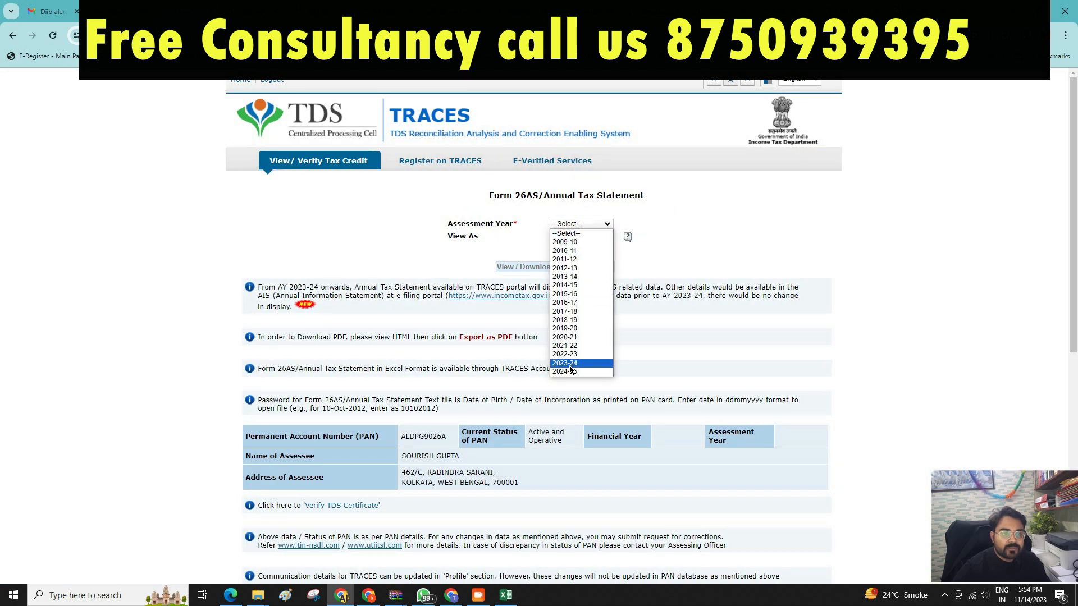
{"action": "left_click", "coordinate": [570, 356]}
{"action": "left_click", "coordinate": [580, 236]}
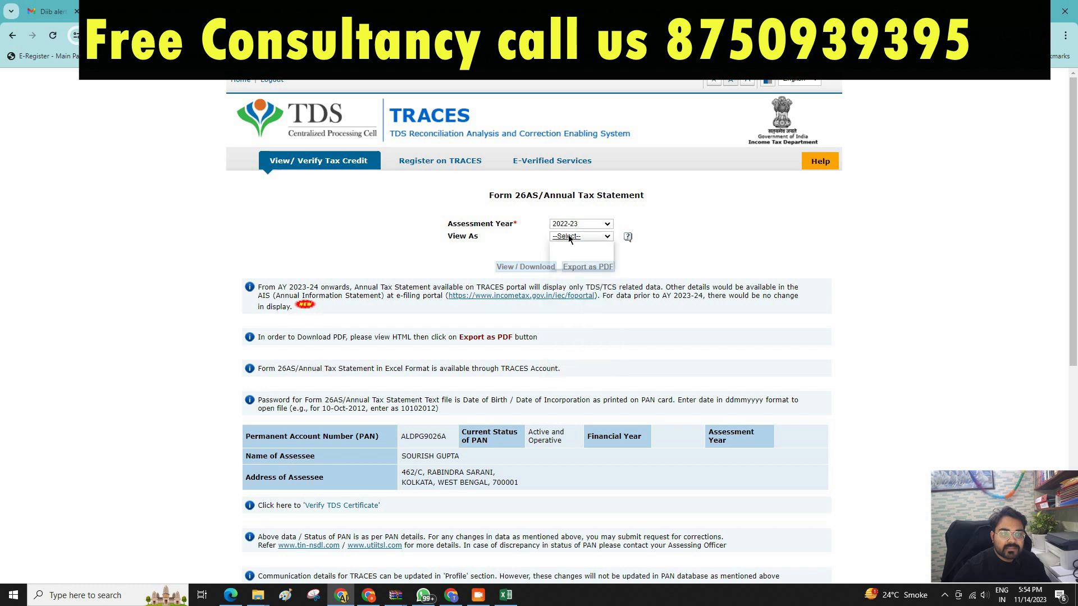
{"action": "left_click", "coordinate": [566, 252]}
{"action": "left_click", "coordinate": [526, 268]}
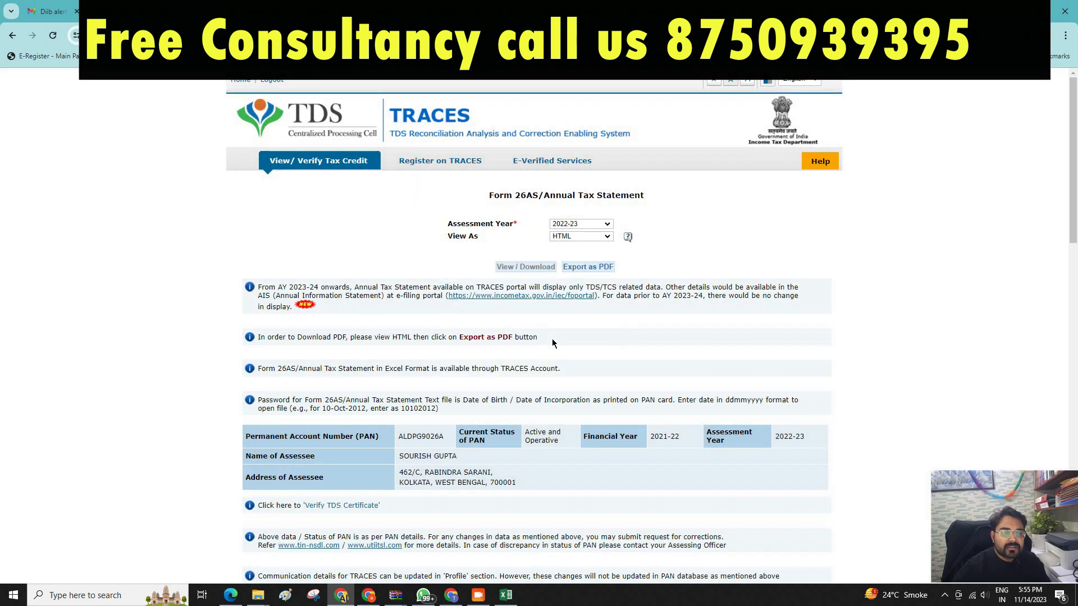
{"action": "scroll", "coordinate": [545, 359], "scroll_direction": "down", "scroll_amount": 2}
{"action": "scroll", "coordinate": [563, 345], "scroll_direction": "down", "scroll_amount": 2}
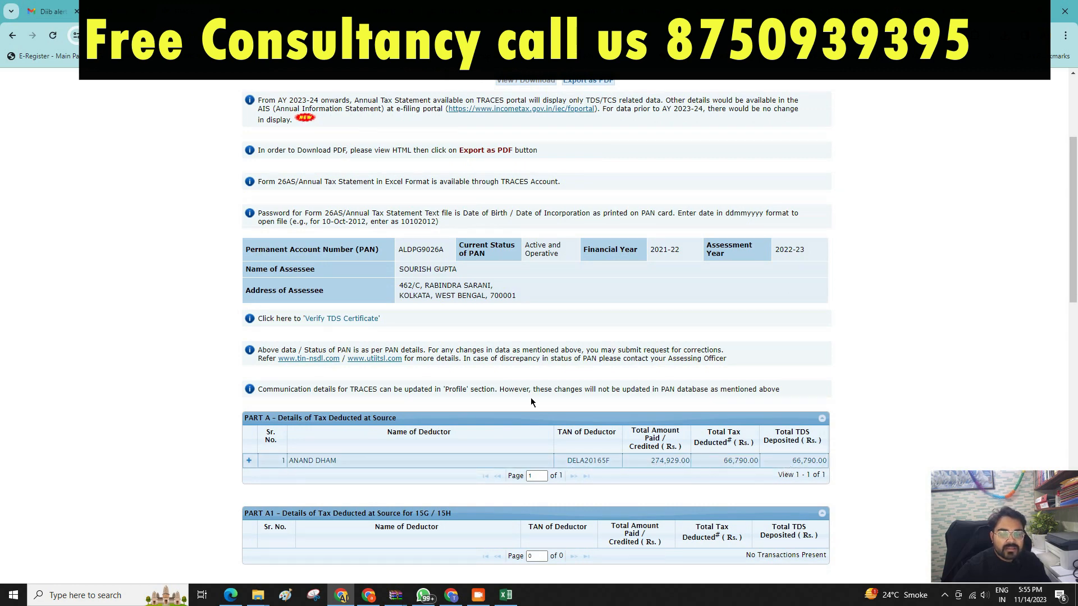
{"action": "scroll", "coordinate": [561, 477], "scroll_direction": "down", "scroll_amount": 2}
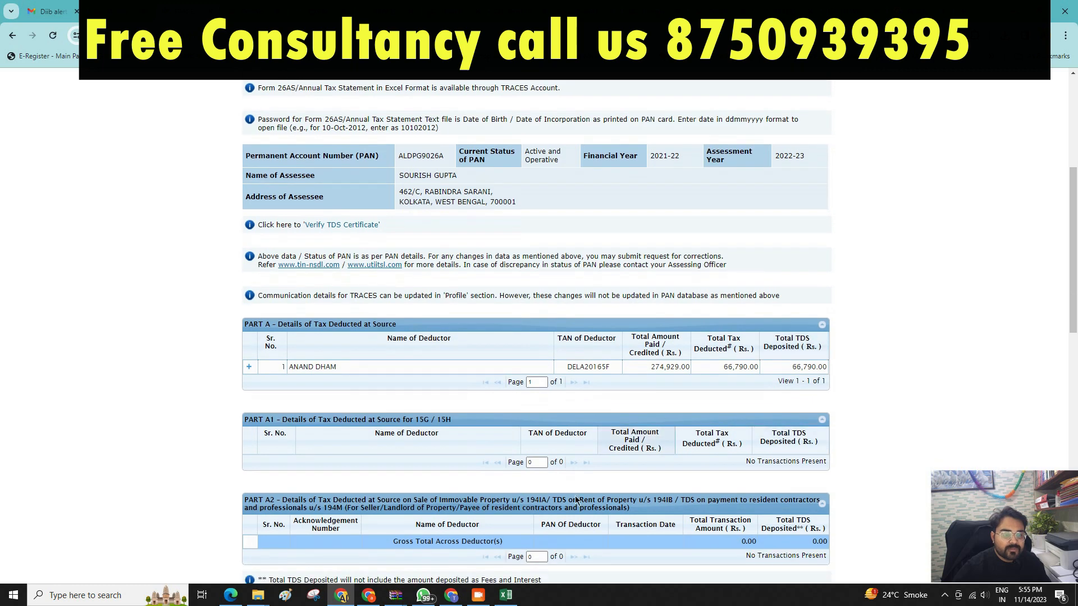
{"action": "scroll", "coordinate": [576, 499], "scroll_direction": "up", "scroll_amount": 6}
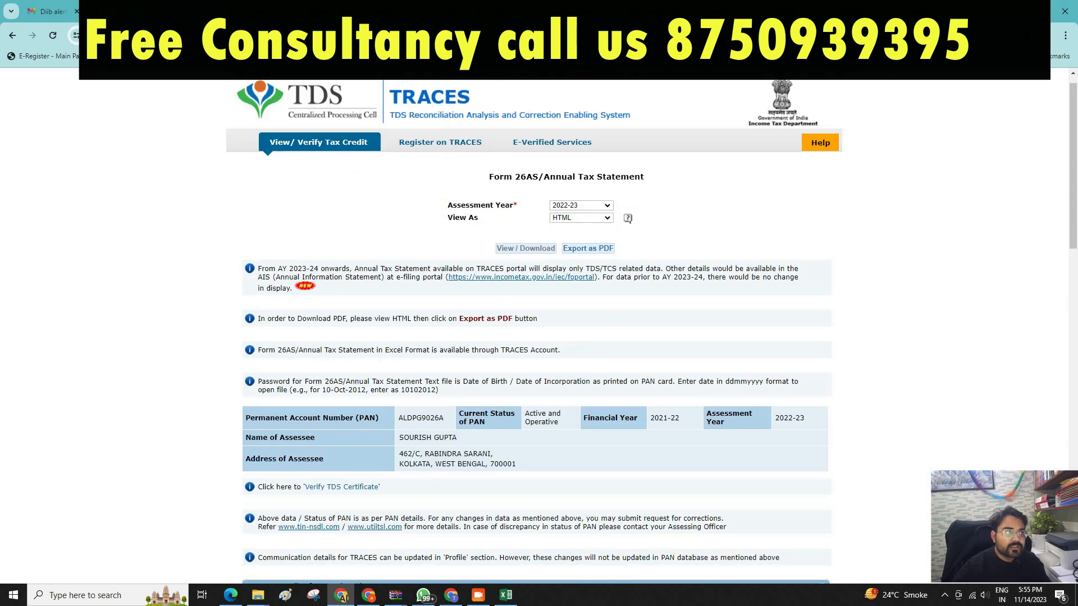
Open AIS on the Compliance Portal, expand TIS Salary showing 3,13,608, then return to Excel.
{"action": "left_click", "coordinate": [359, 11]}
{"action": "left_click", "coordinate": [543, 131]}
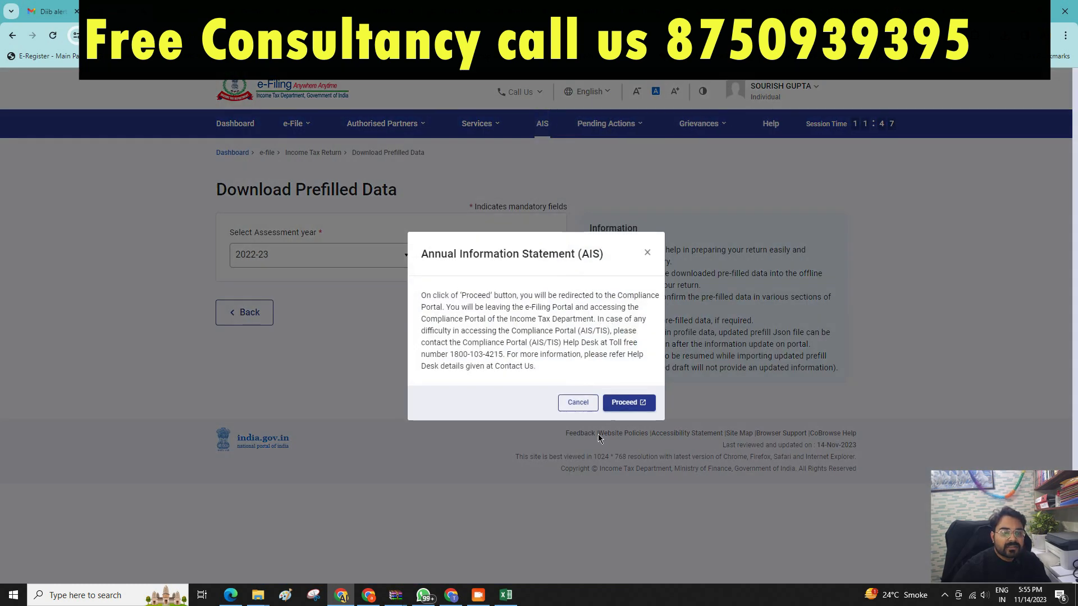
{"action": "left_click", "coordinate": [627, 402]}
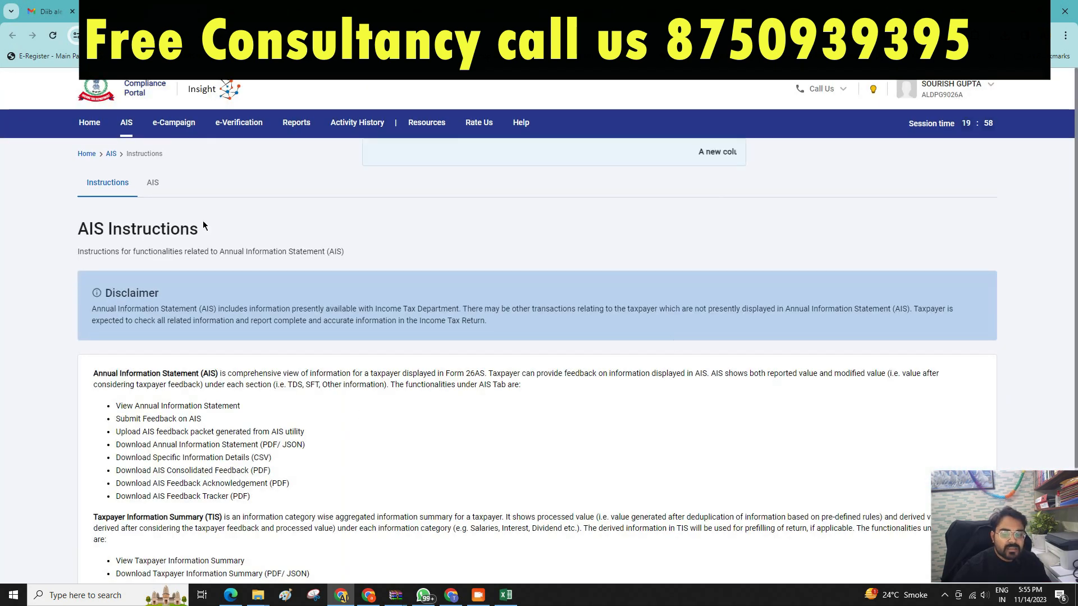
{"action": "left_click", "coordinate": [153, 182]}
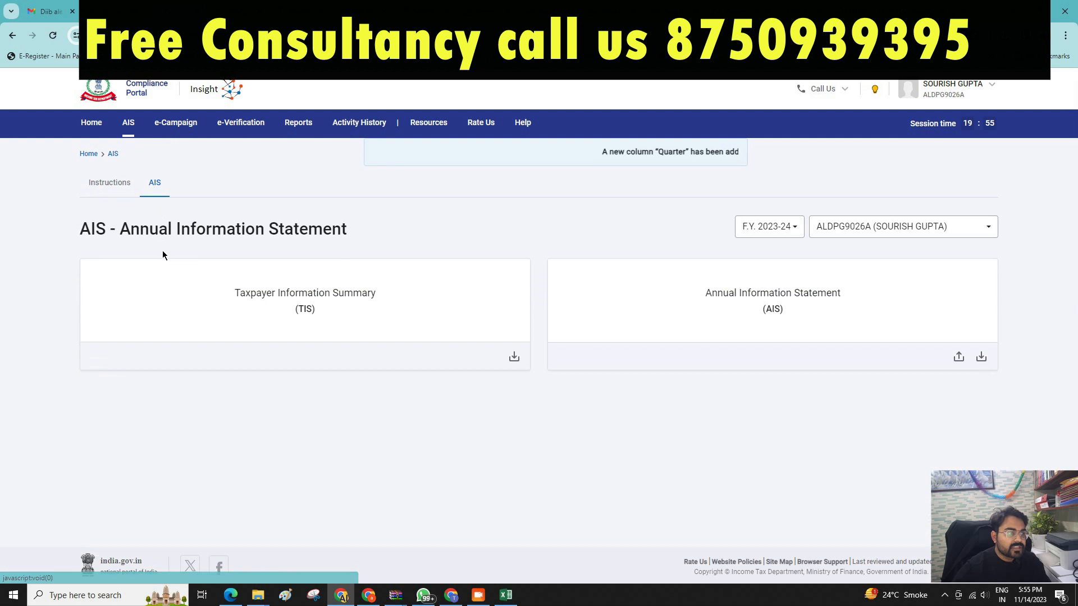
{"action": "left_click", "coordinate": [337, 313]}
{"action": "scroll", "coordinate": [338, 311], "scroll_direction": "down", "scroll_amount": 1}
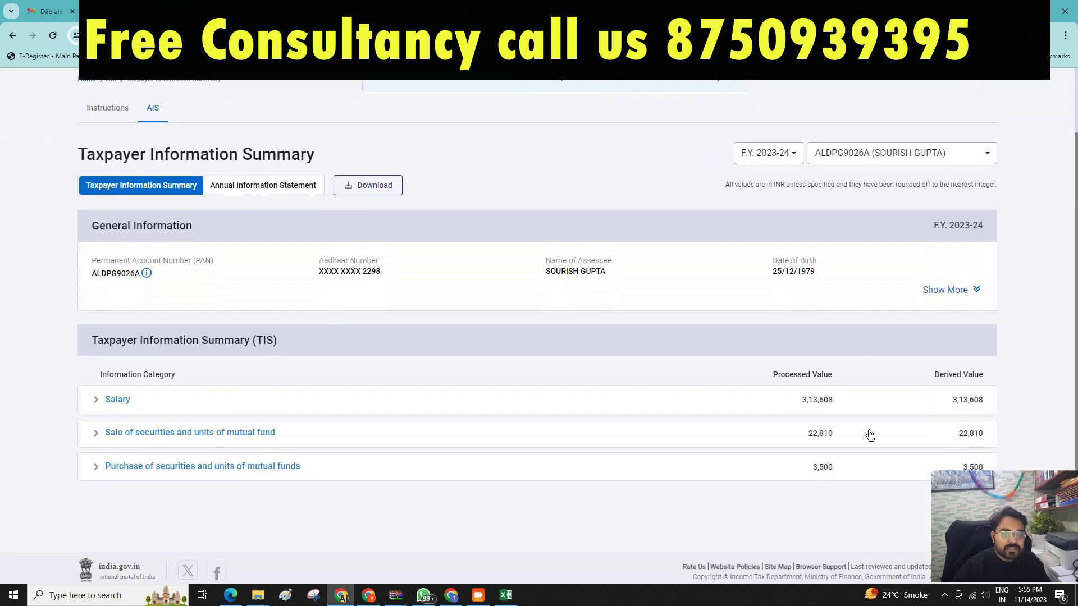
{"action": "left_click", "coordinate": [200, 409]}
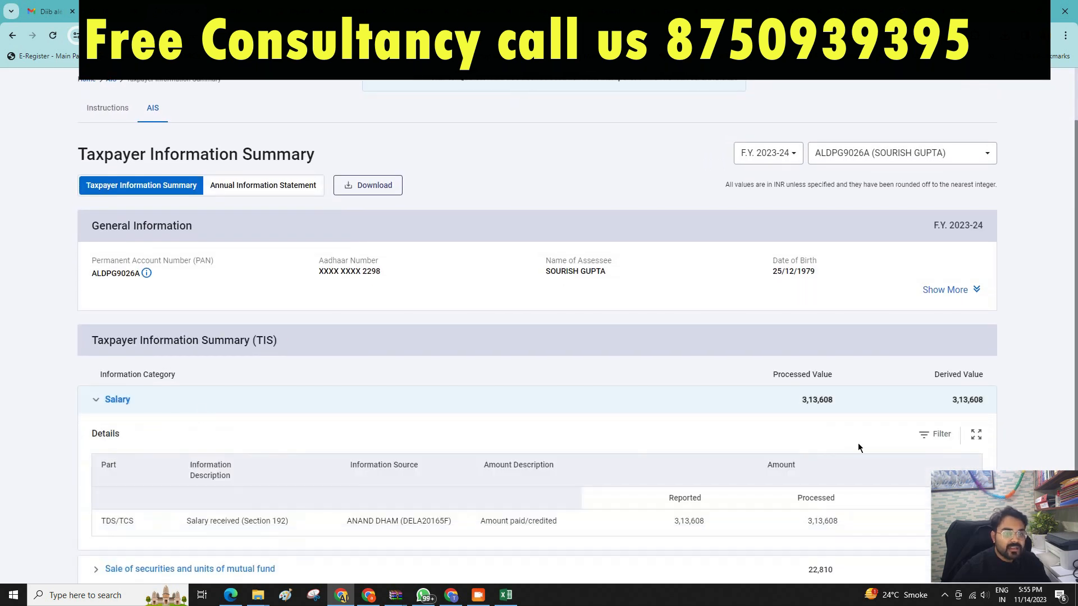
{"action": "scroll", "coordinate": [815, 449], "scroll_direction": "down", "scroll_amount": 2}
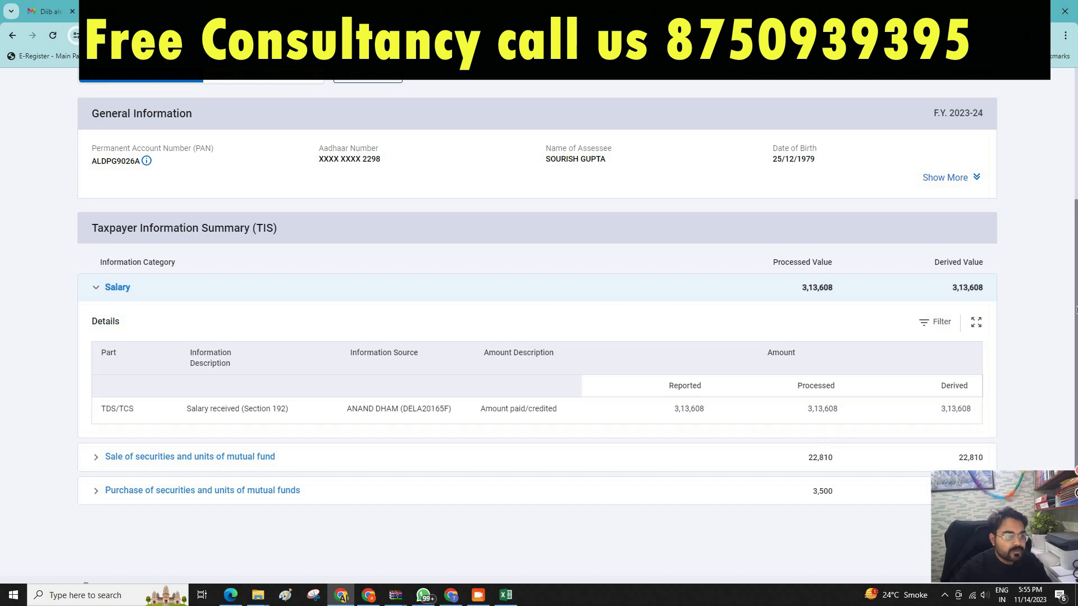
{"action": "left_click", "coordinate": [505, 595]}
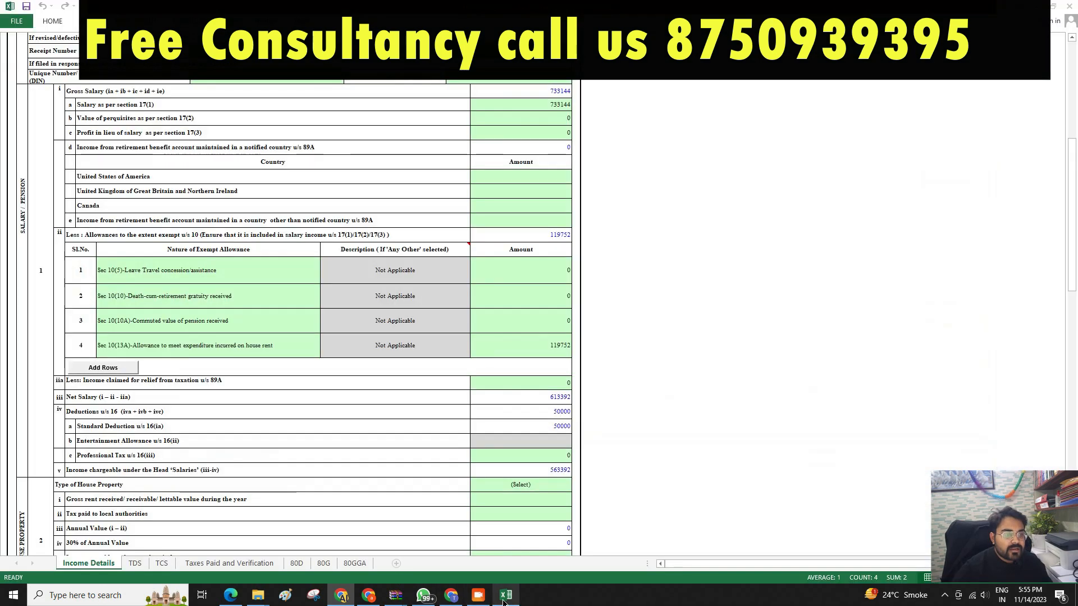
Keep the tax regime answer unchanged and set the answer to the clause (iv) question.
{"action": "scroll", "coordinate": [380, 198], "scroll_direction": "up", "scroll_amount": 10}
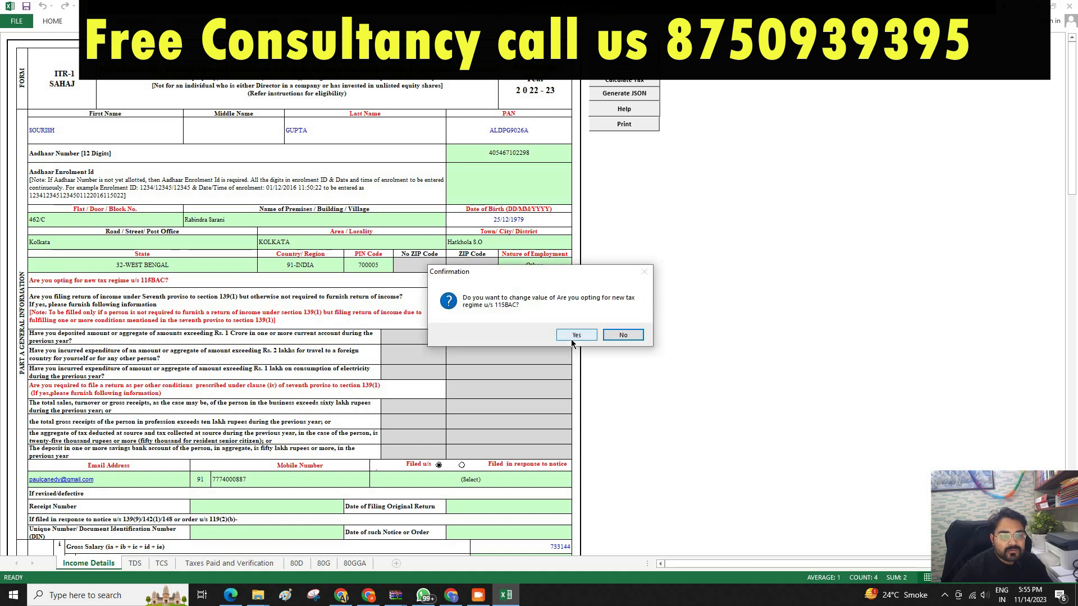
{"action": "key", "text": "Return"}
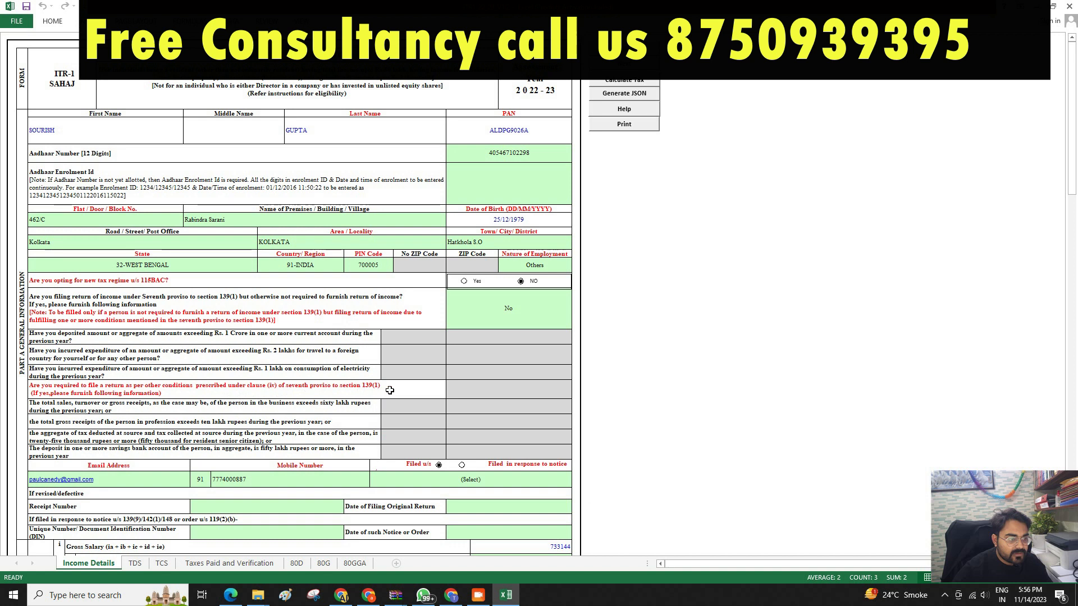
{"action": "left_click", "coordinate": [543, 391]}
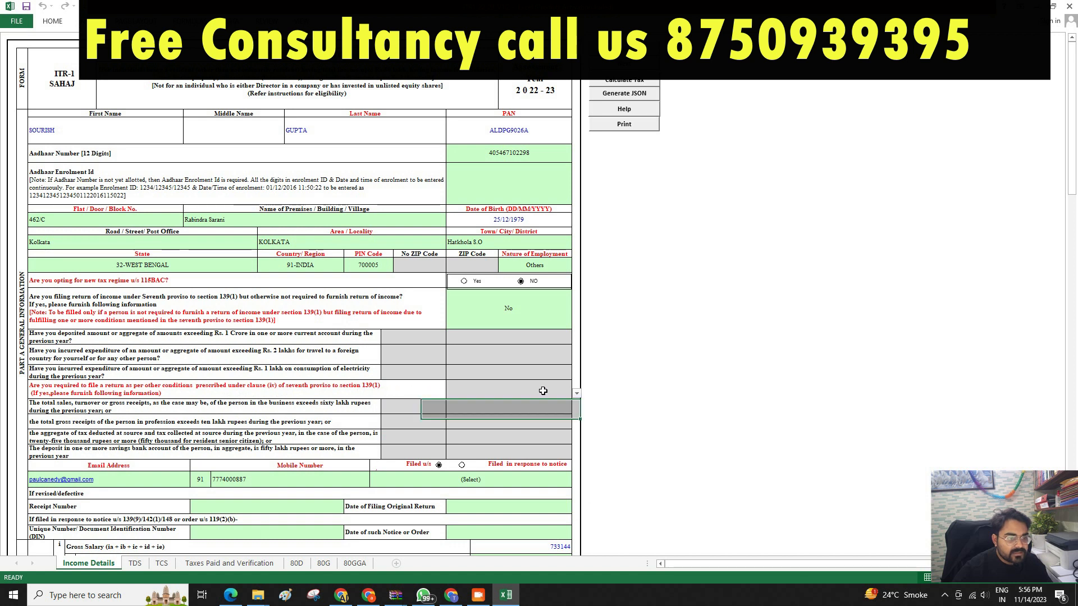
{"action": "left_click", "coordinate": [577, 394]}
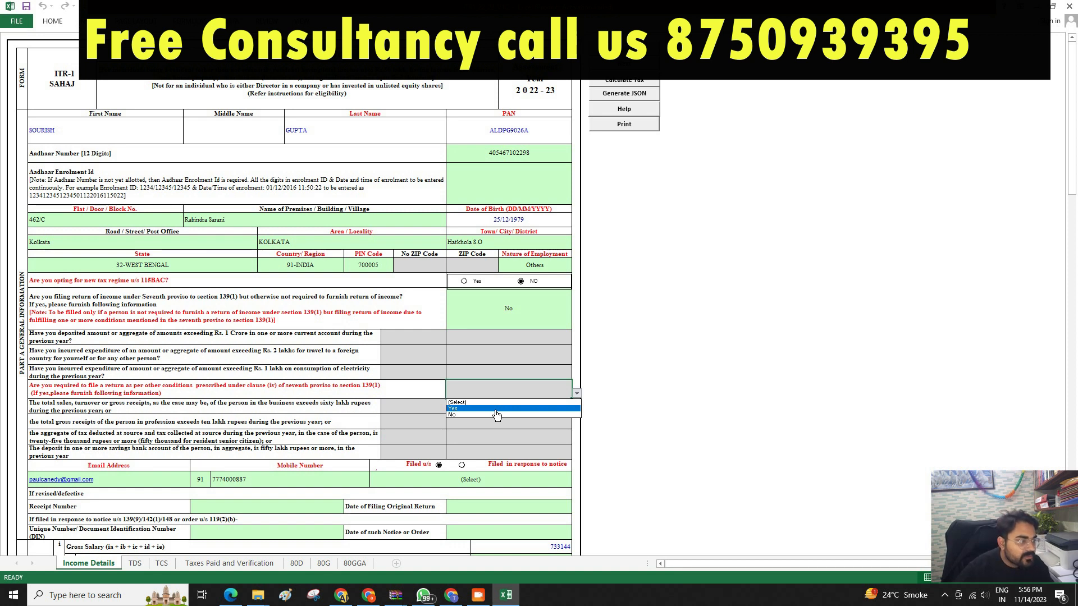
{"action": "left_click", "coordinate": [496, 410]}
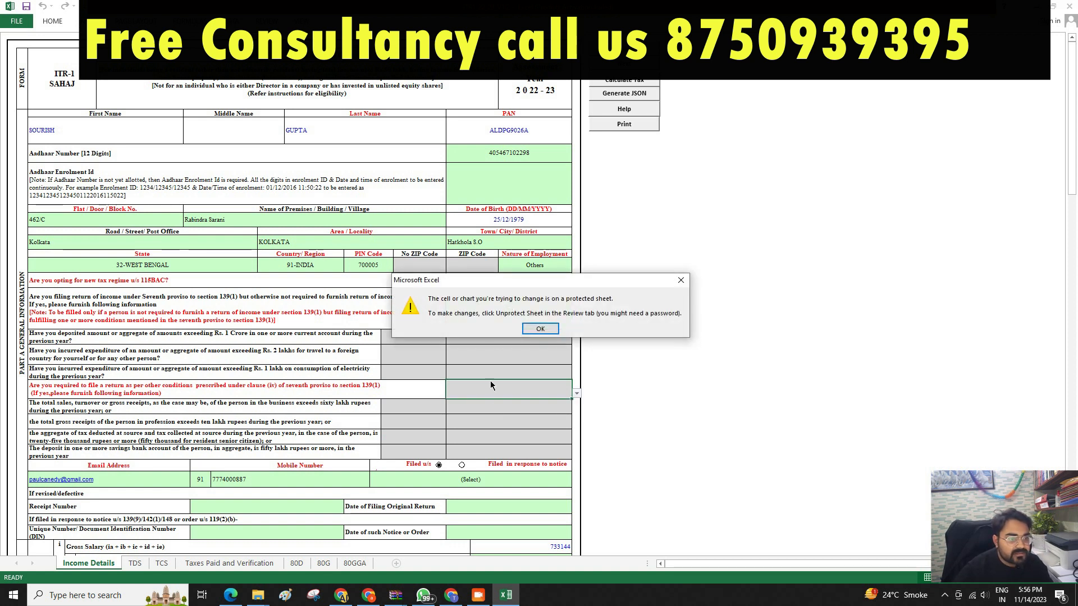
{"action": "key", "text": "Return"}
{"action": "left_click", "coordinate": [576, 394]}
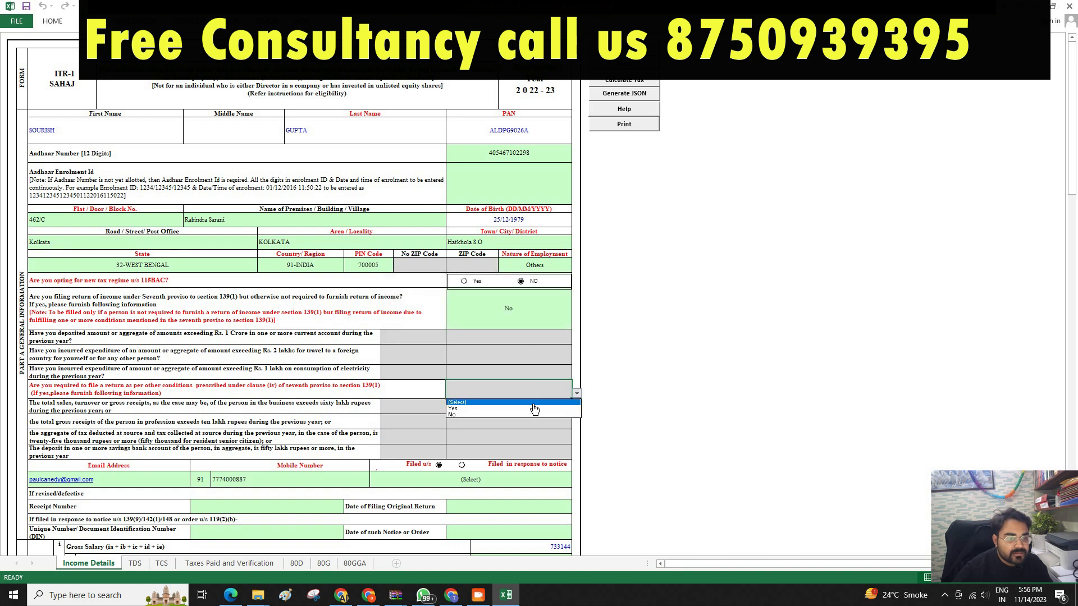
{"action": "left_click", "coordinate": [496, 410]}
{"action": "left_click", "coordinate": [540, 331]}
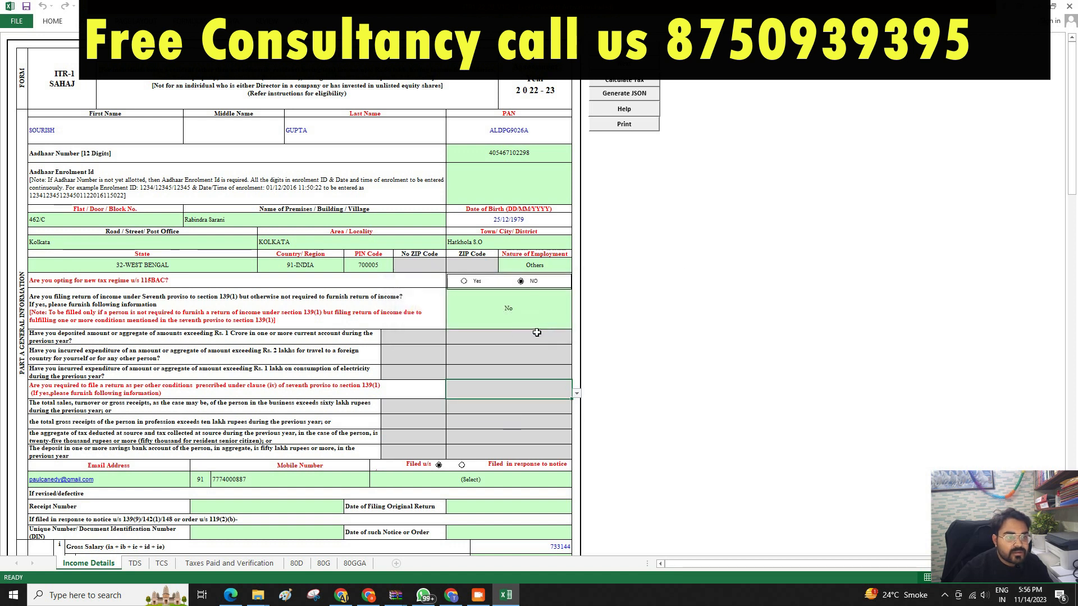
{"action": "left_click", "coordinate": [483, 327]}
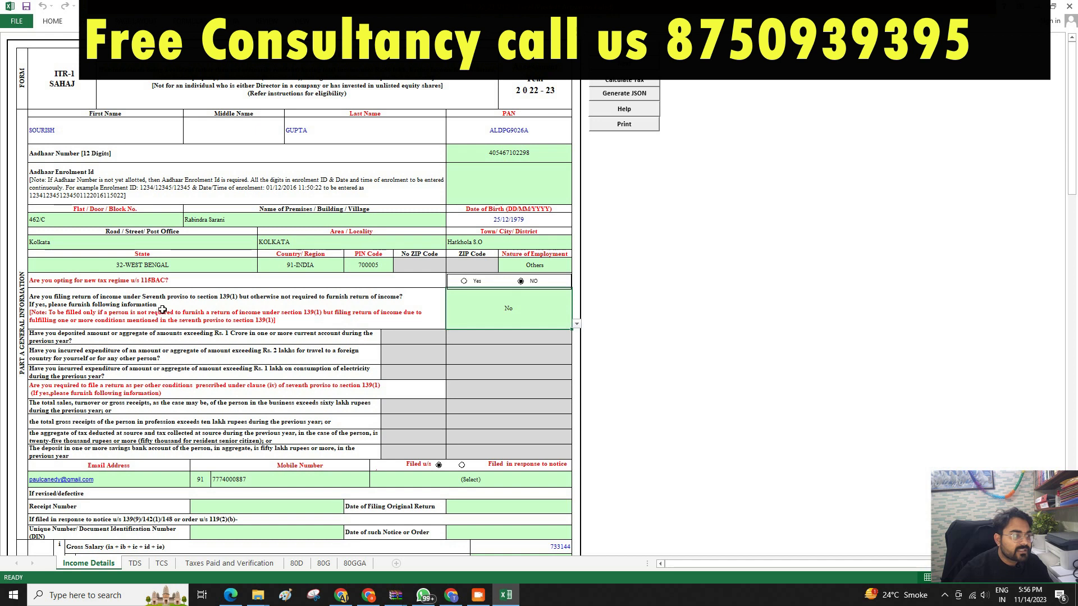
Set Filed u/s to 139(8A) and confirm the Income Details sheet validates OK.
{"action": "scroll", "coordinate": [276, 369], "scroll_direction": "down", "scroll_amount": 2}
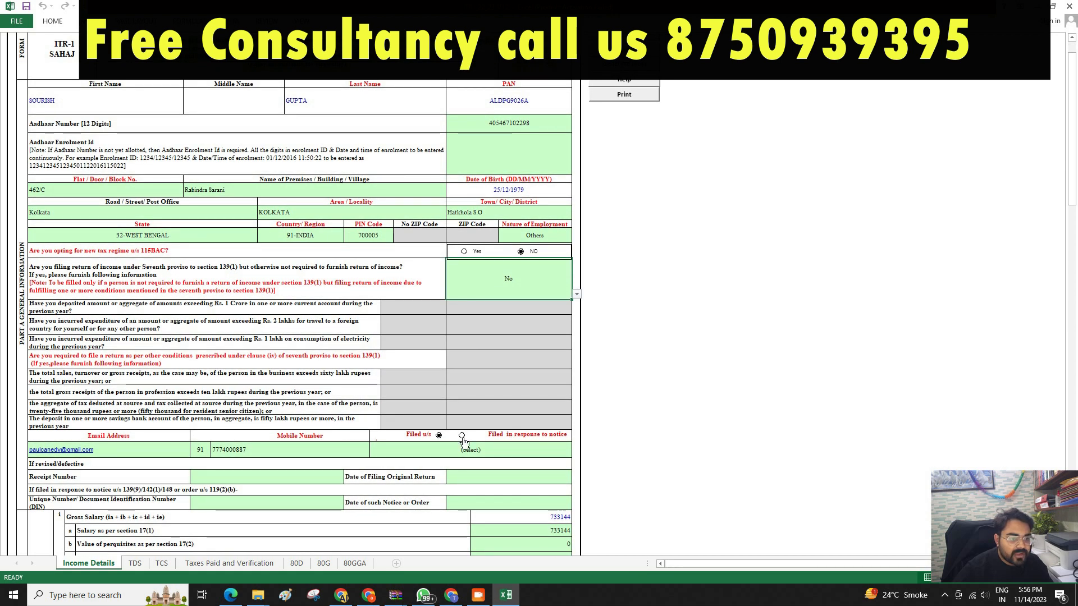
{"action": "left_click", "coordinate": [472, 451]}
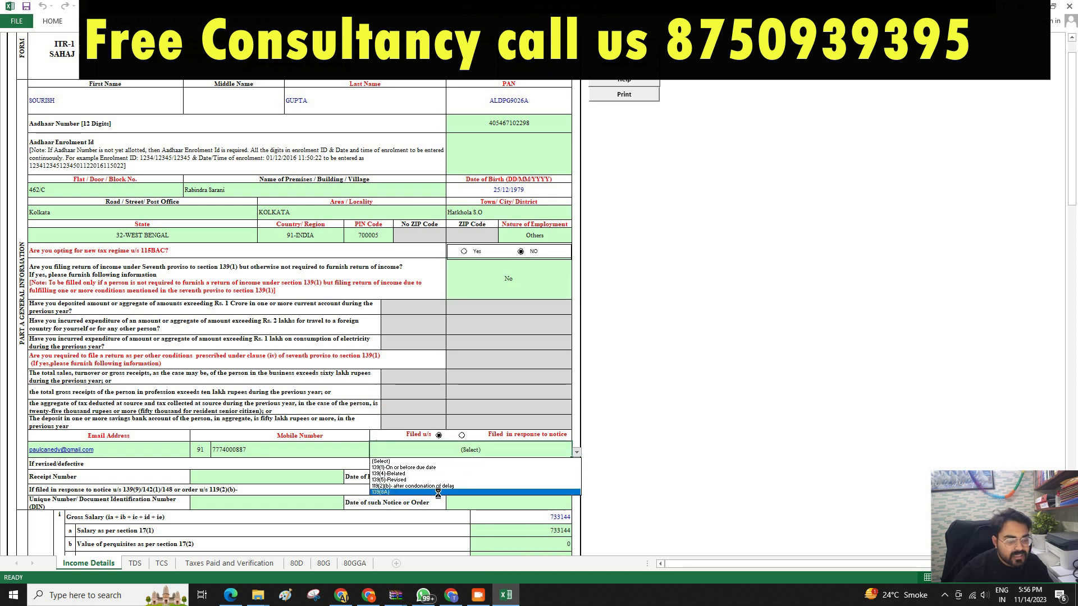
{"action": "left_click", "coordinate": [438, 492]}
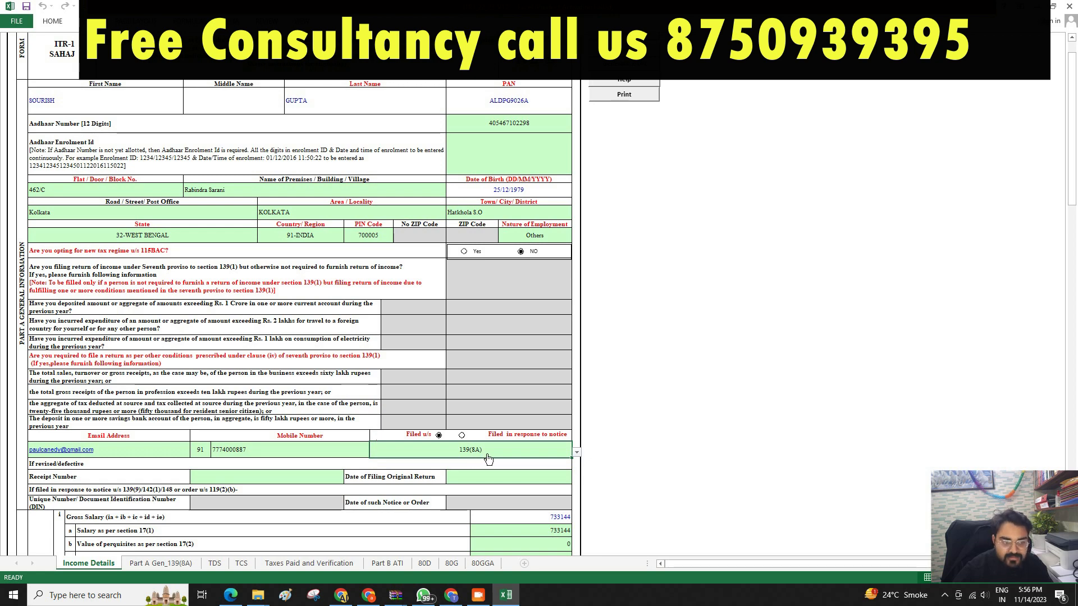
{"action": "scroll", "coordinate": [486, 449], "scroll_direction": "down", "scroll_amount": 3}
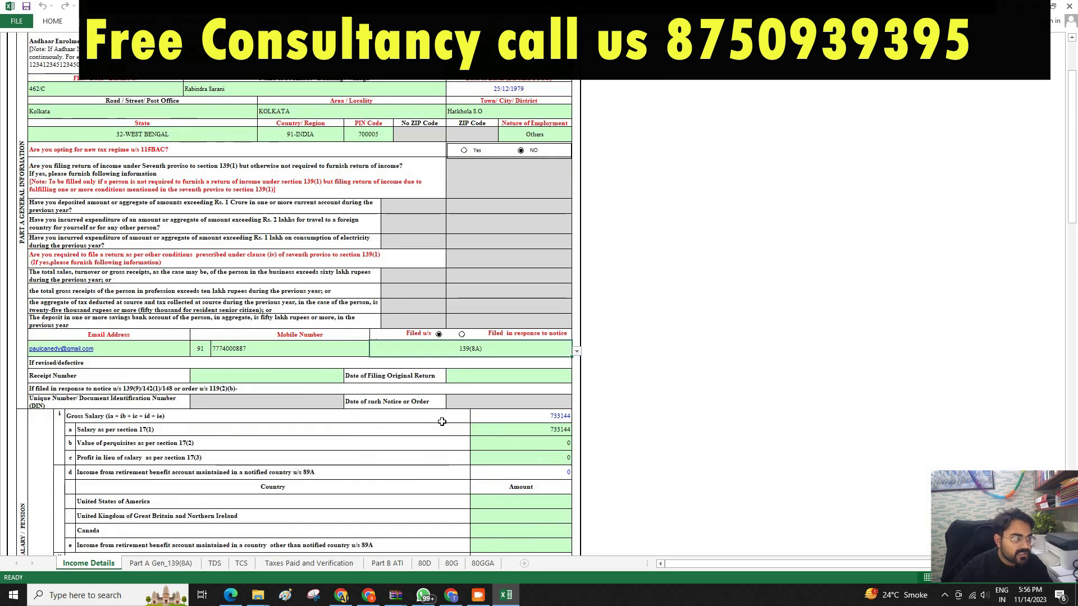
{"action": "scroll", "coordinate": [491, 436], "scroll_direction": "down", "scroll_amount": 9}
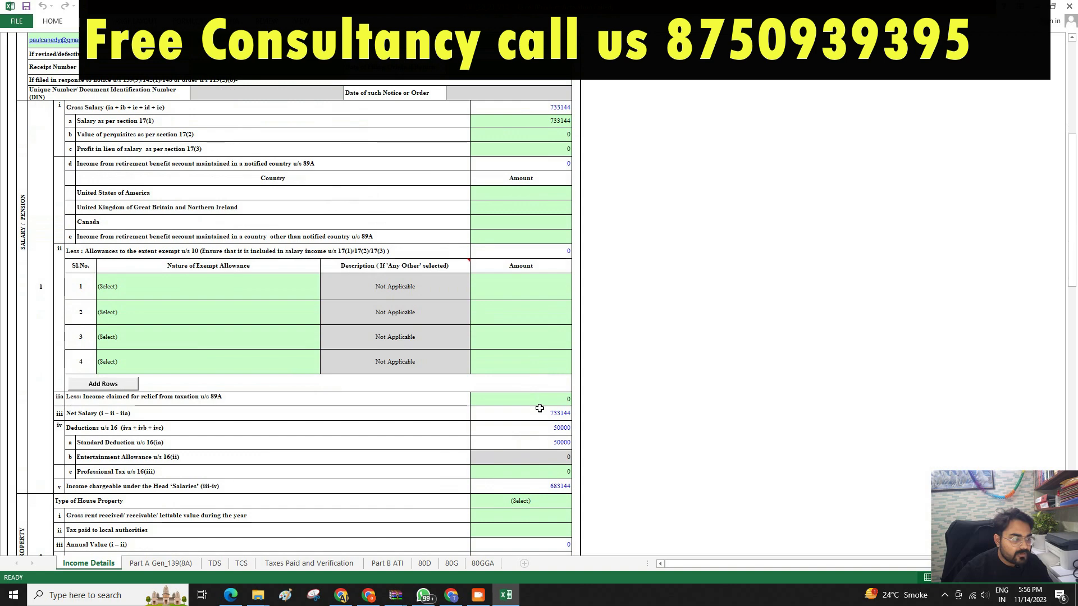
{"action": "scroll", "coordinate": [539, 408], "scroll_direction": "down", "scroll_amount": 20}
{"action": "scroll", "coordinate": [538, 403], "scroll_direction": "up", "scroll_amount": 20}
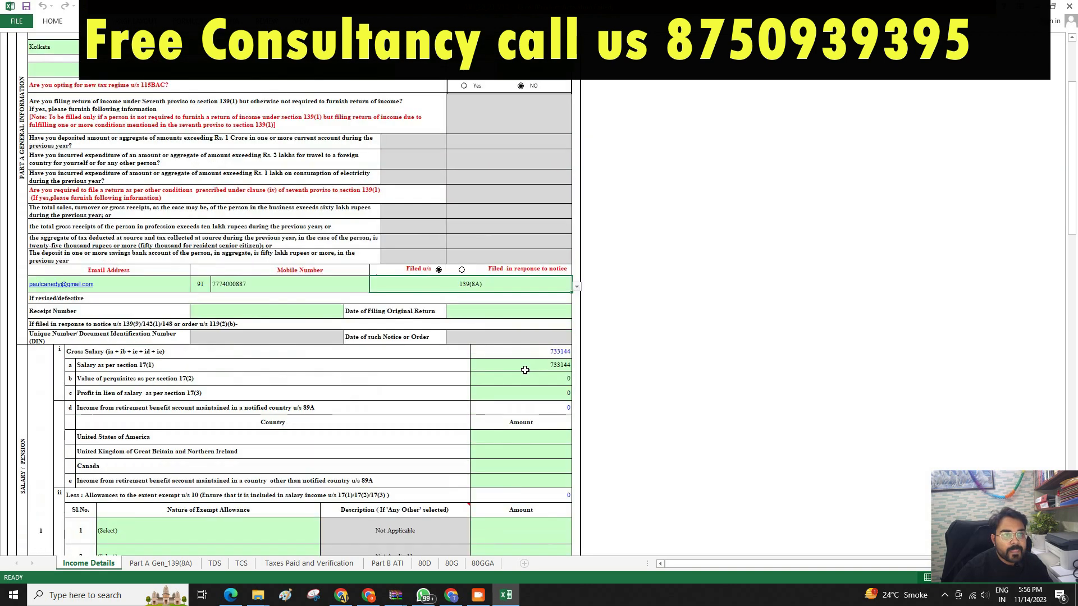
{"action": "scroll", "coordinate": [524, 371], "scroll_direction": "up", "scroll_amount": 5}
{"action": "left_click", "coordinate": [620, 64]}
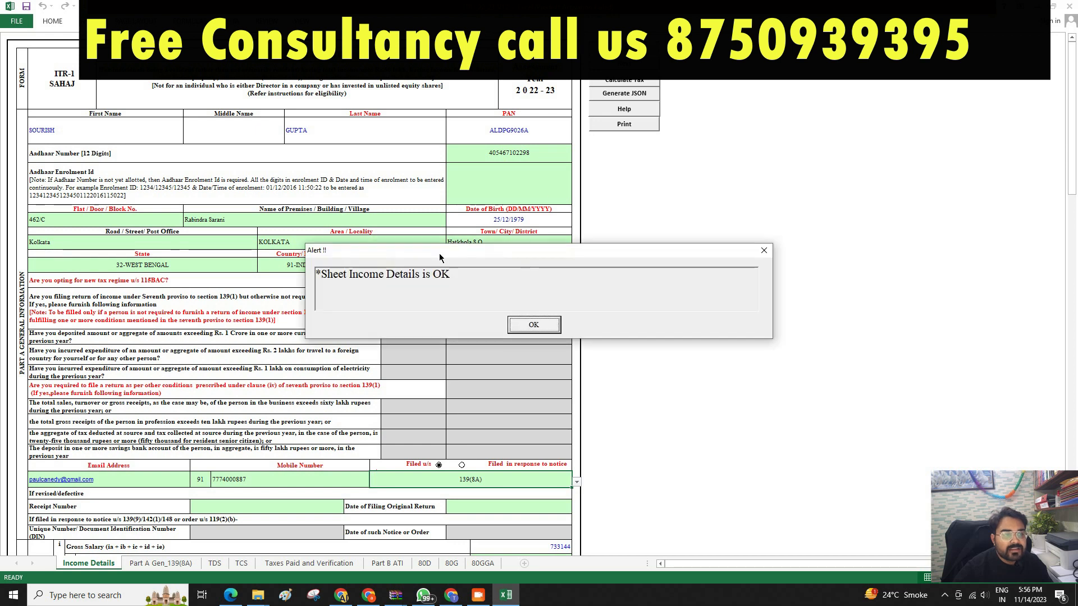
{"action": "left_click", "coordinate": [540, 326]}
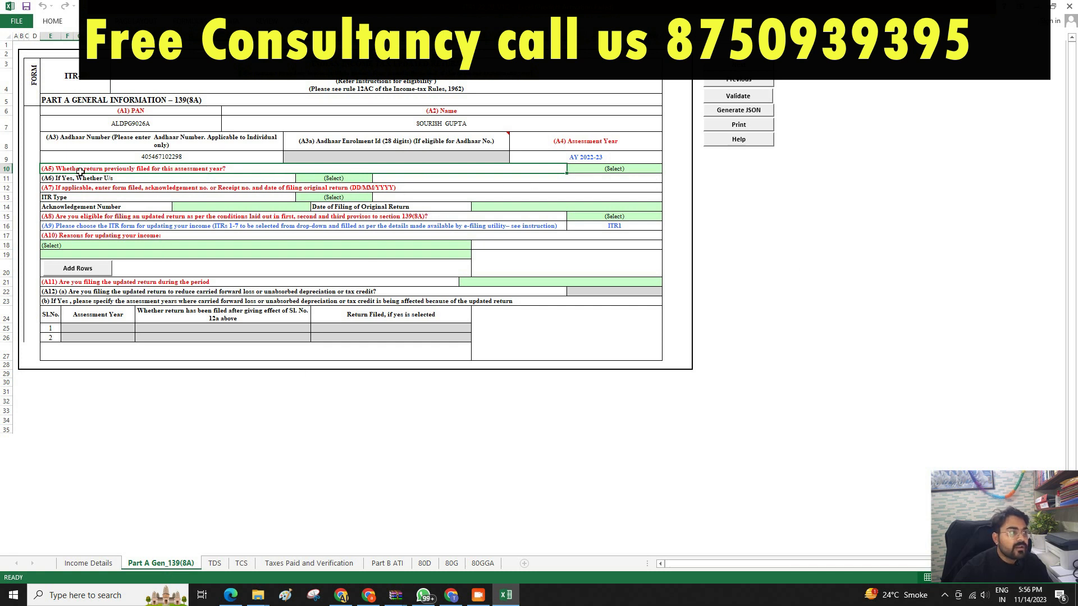
Answer No to A5 (return previously filed) and Yes to A8 (updated-return eligibility).
{"action": "left_click", "coordinate": [603, 169]}
{"action": "key", "text": "alt+Down"}
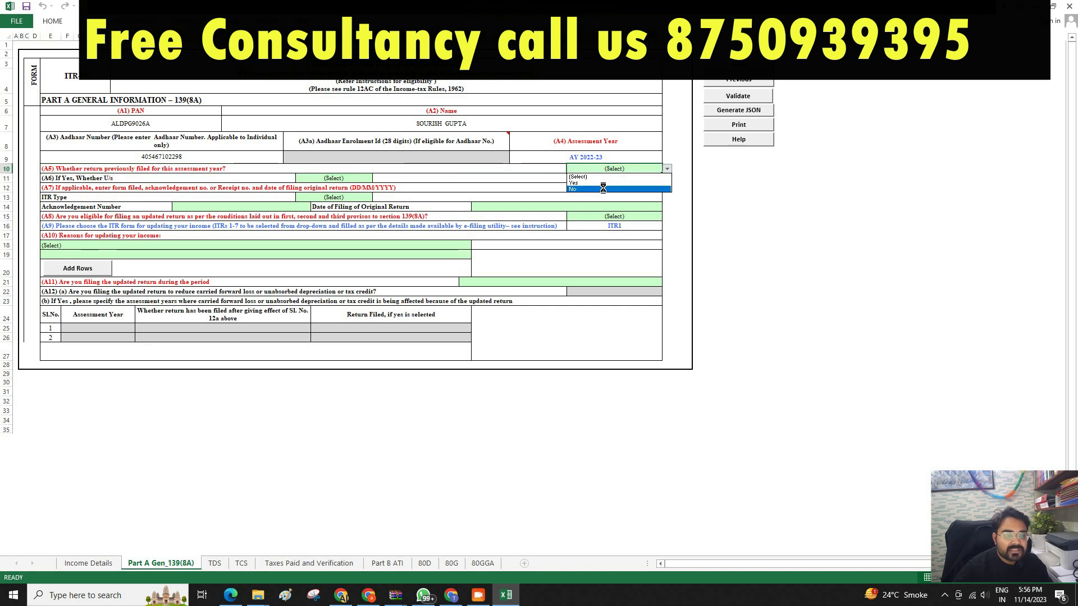
{"action": "left_click", "coordinate": [602, 188]}
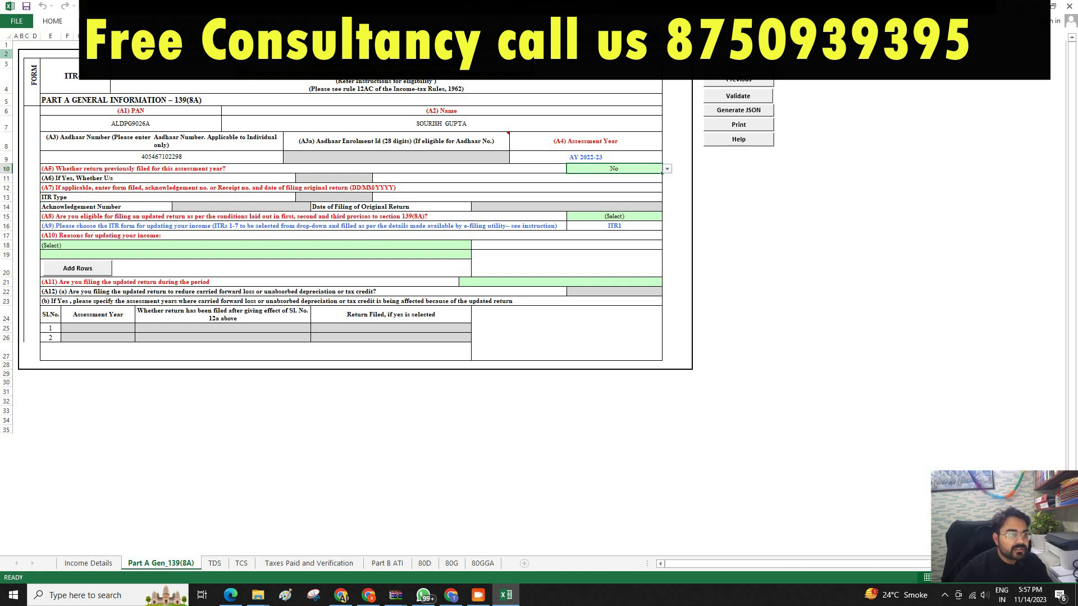
{"action": "left_click", "coordinate": [633, 219]}
{"action": "key", "text": "alt+Down"}
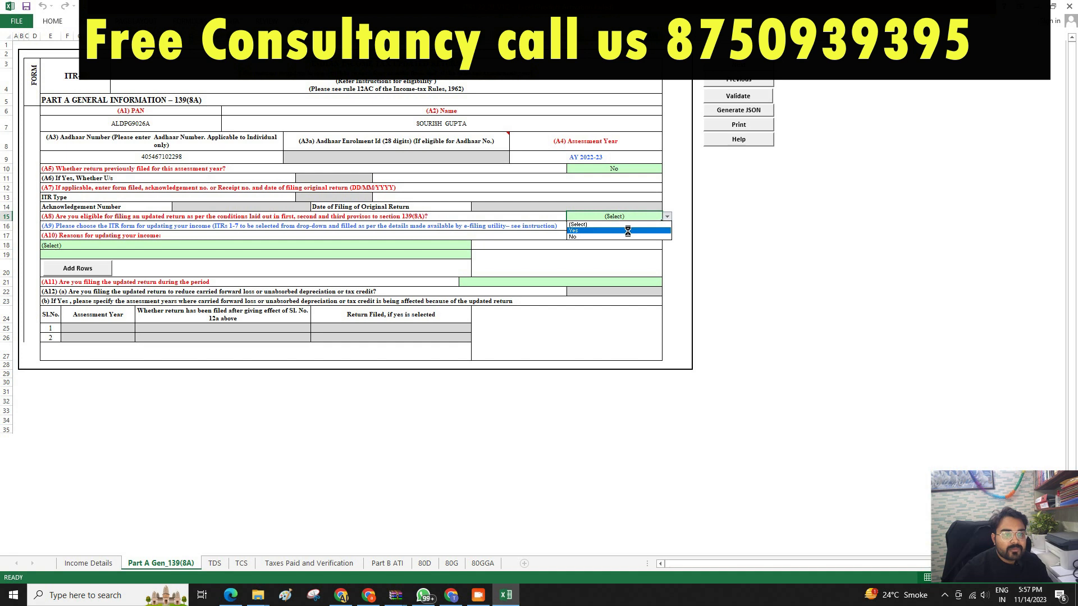
{"action": "left_click", "coordinate": [627, 231]}
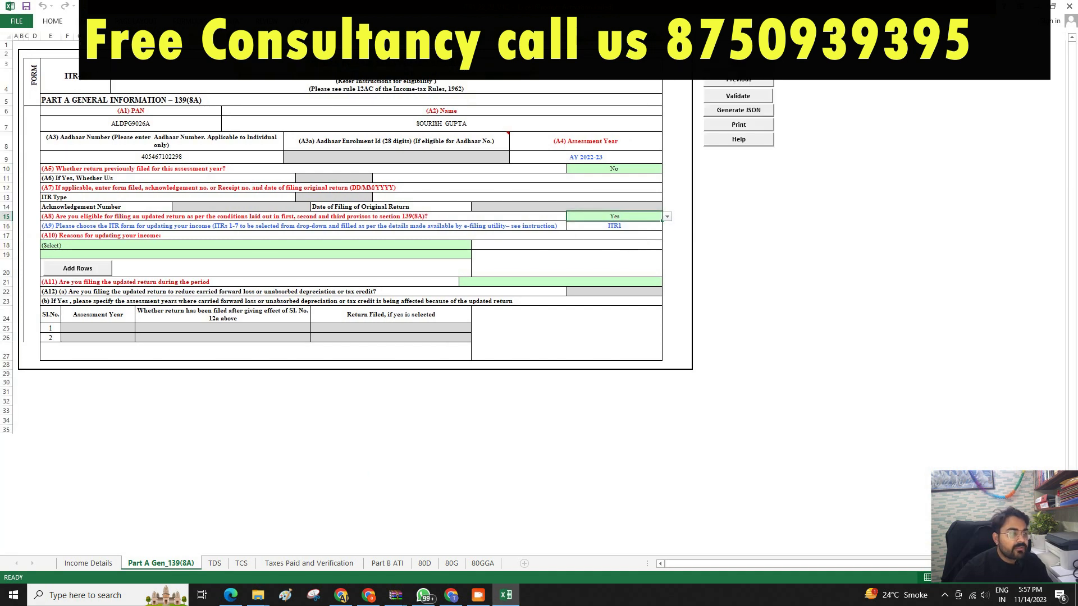
Set the A10 update reason to Others and A11 to 'Up to 12 months from the end of Relevant Assessment Year'.
{"action": "left_click", "coordinate": [149, 248]}
{"action": "key", "text": "alt+Down"}
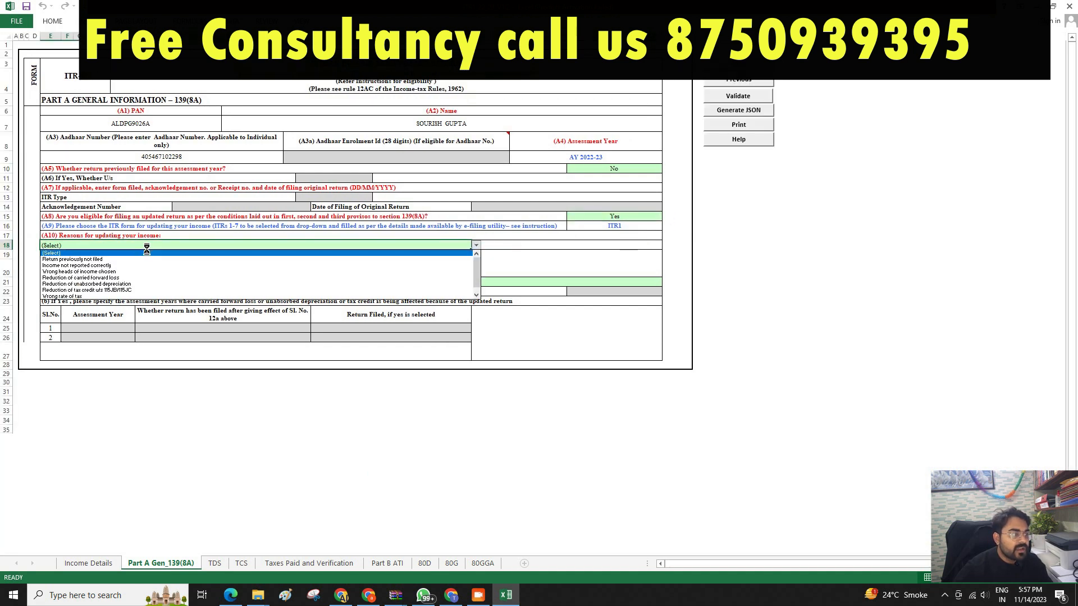
{"action": "left_click", "coordinate": [478, 296]}
{"action": "left_click", "coordinate": [54, 296]}
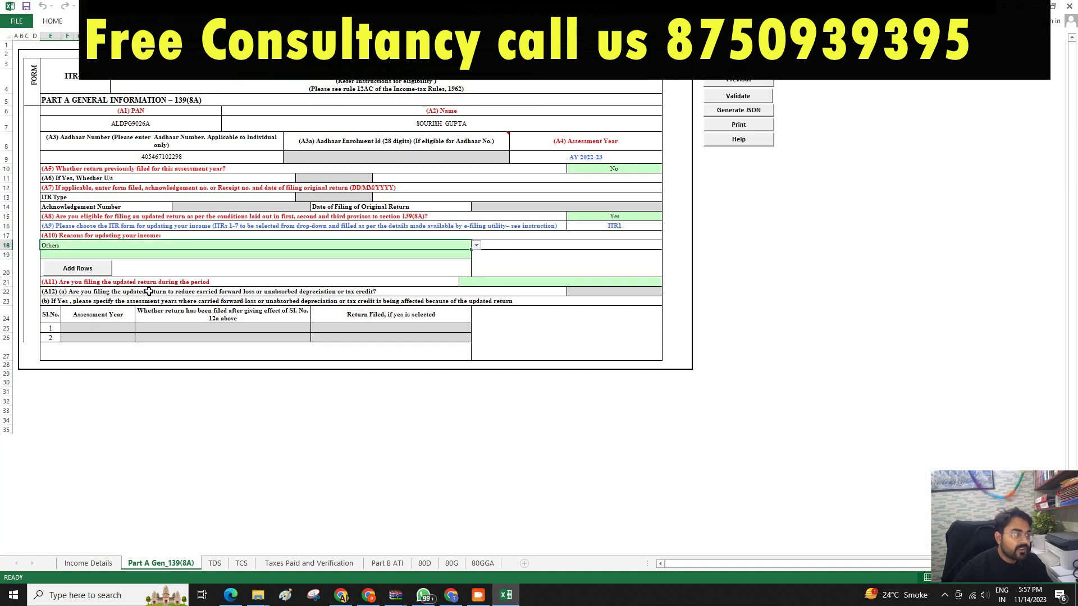
{"action": "left_click", "coordinate": [553, 282]}
{"action": "left_click", "coordinate": [545, 298]}
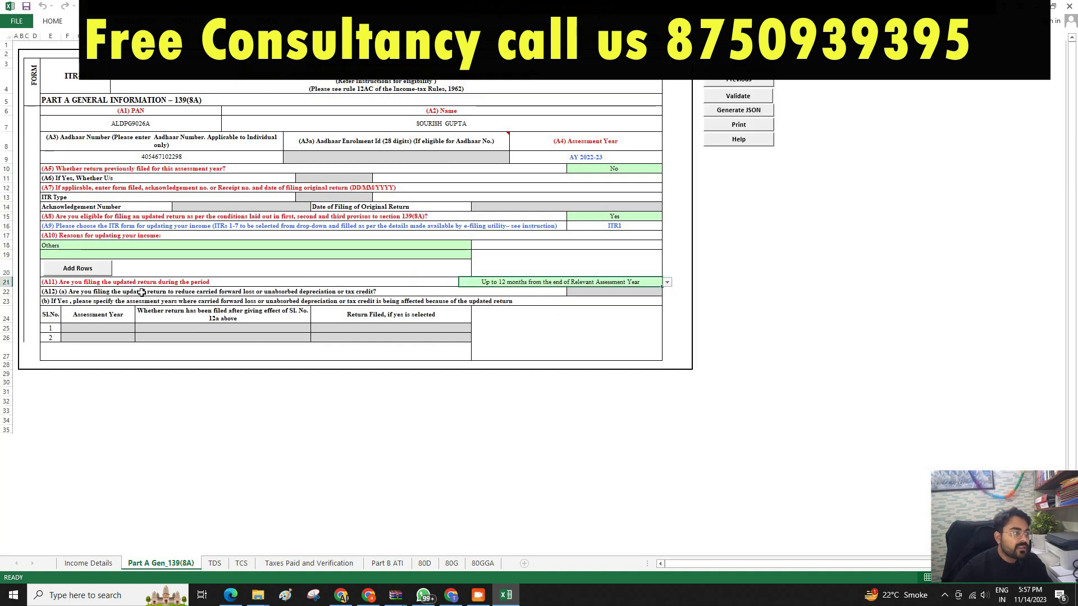
{"action": "left_click", "coordinate": [777, 267]}
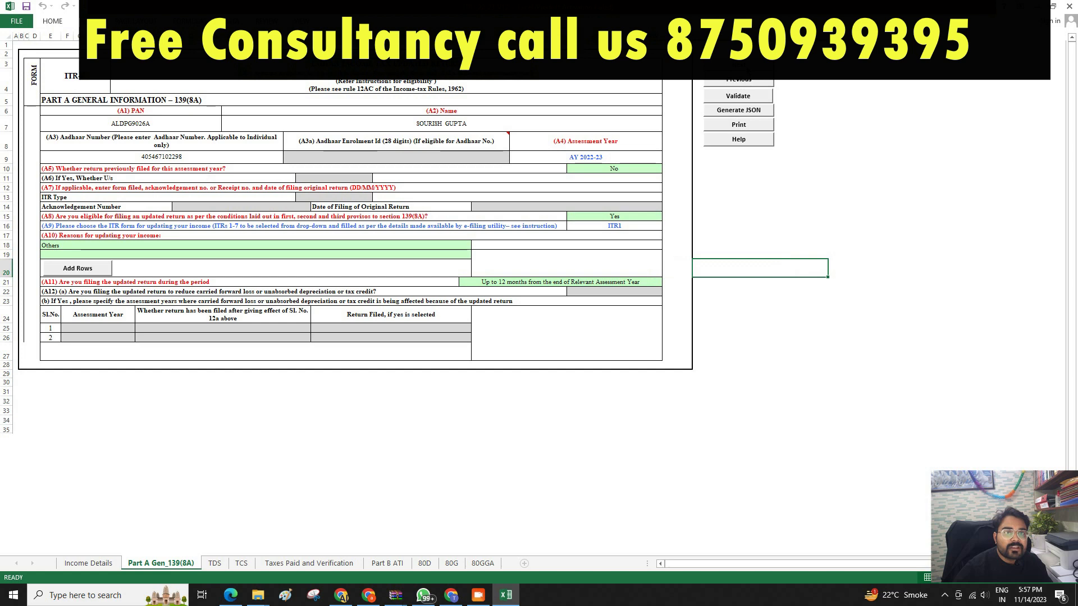
{"action": "left_click", "coordinate": [674, 166]}
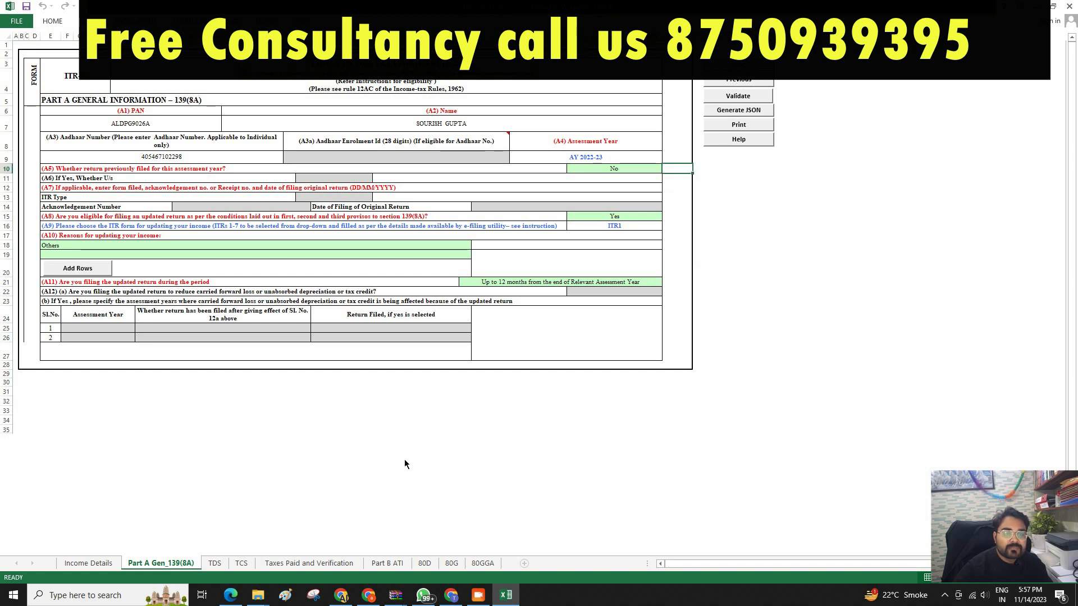
{"action": "left_click", "coordinate": [214, 563]}
Dismiss the Alert and the 139(8A) payments notice to reveal the TDS deduction tables.
{"action": "left_click", "coordinate": [531, 327]}
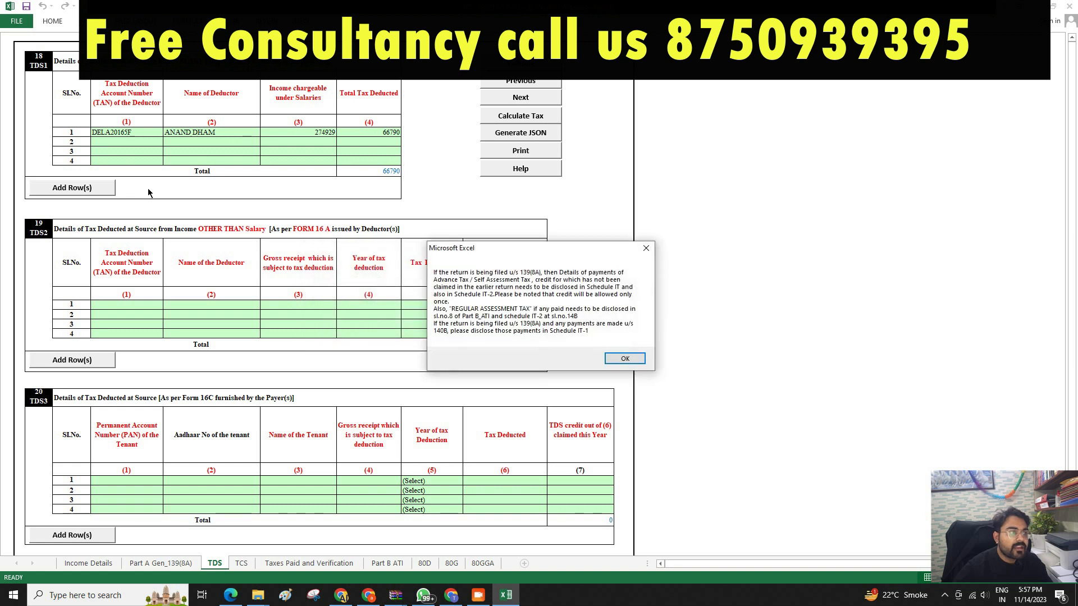
{"action": "left_click", "coordinate": [628, 362]}
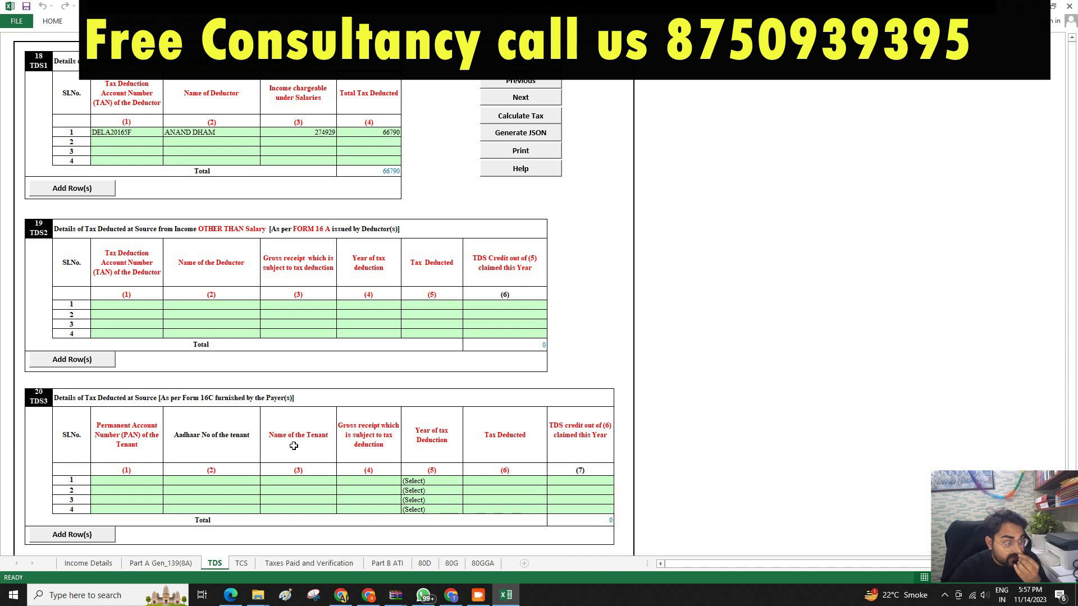
Enter DELHI as the verification place on Taxes Paid and Verification and validate that sheet.
{"action": "left_click", "coordinate": [313, 563]}
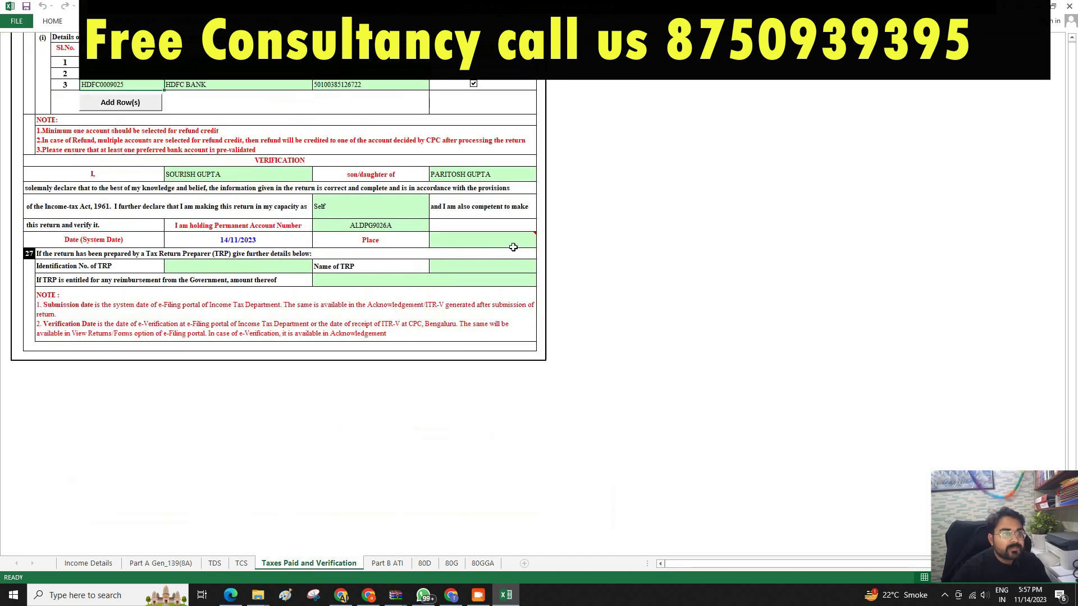
{"action": "scroll", "coordinate": [497, 247], "scroll_direction": "up", "scroll_amount": 2}
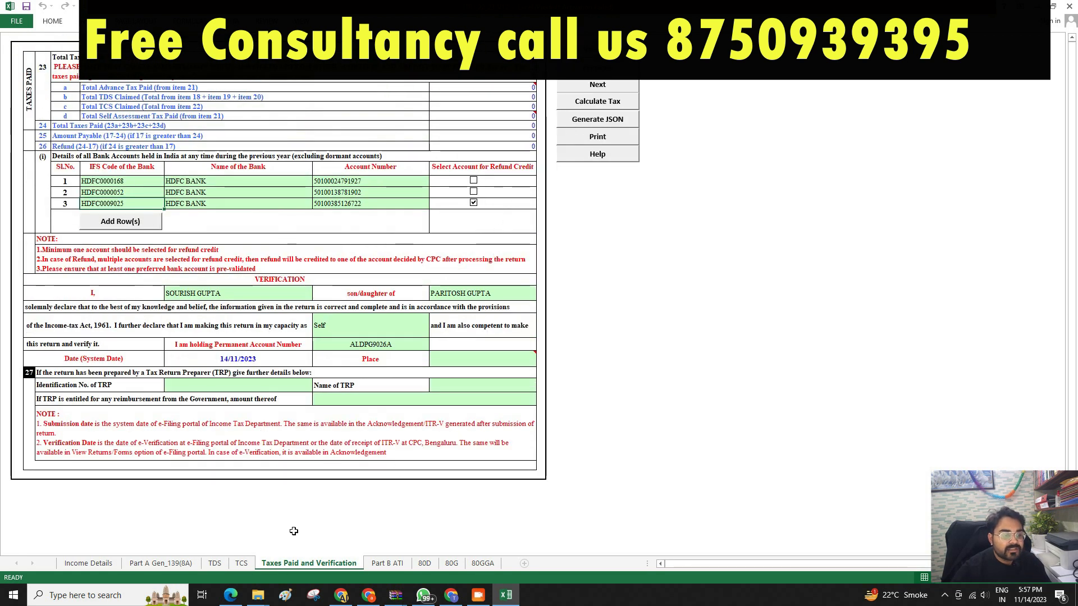
{"action": "left_click", "coordinate": [387, 563]}
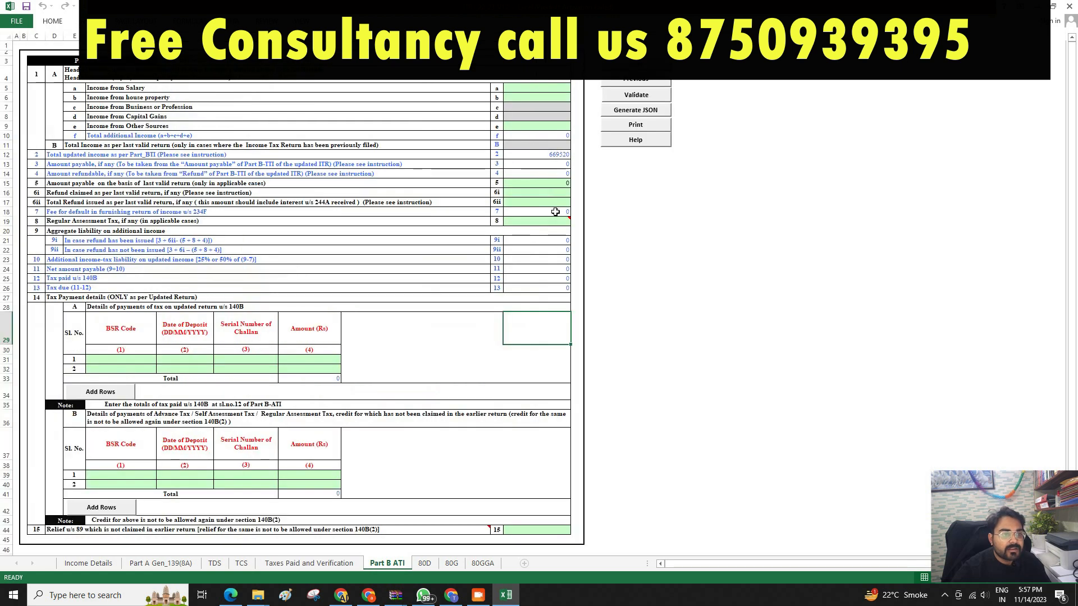
{"action": "left_click", "coordinate": [628, 260]}
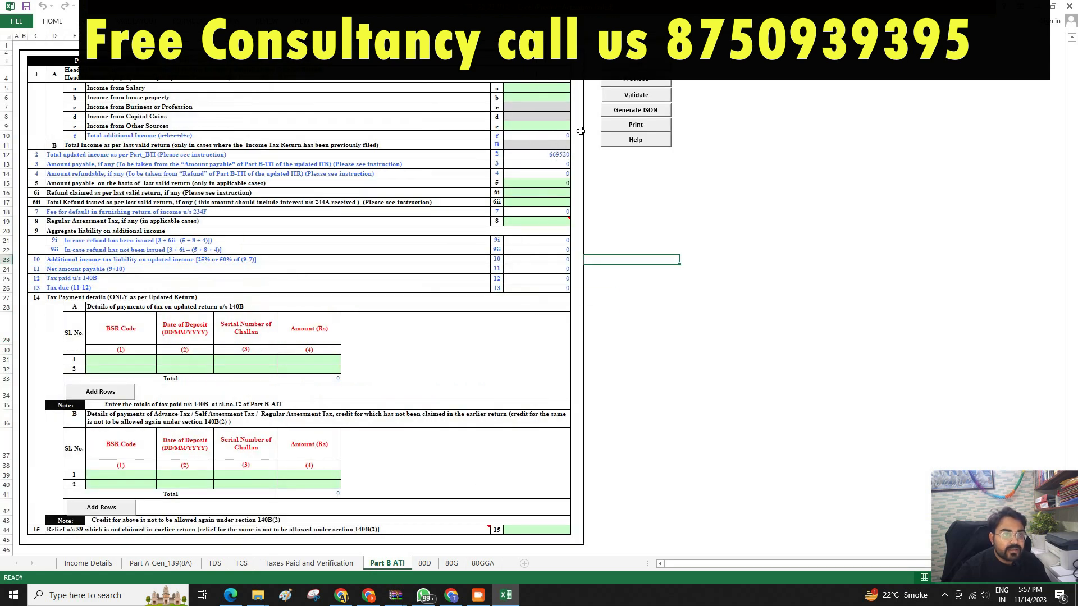
{"action": "left_click", "coordinate": [309, 563]}
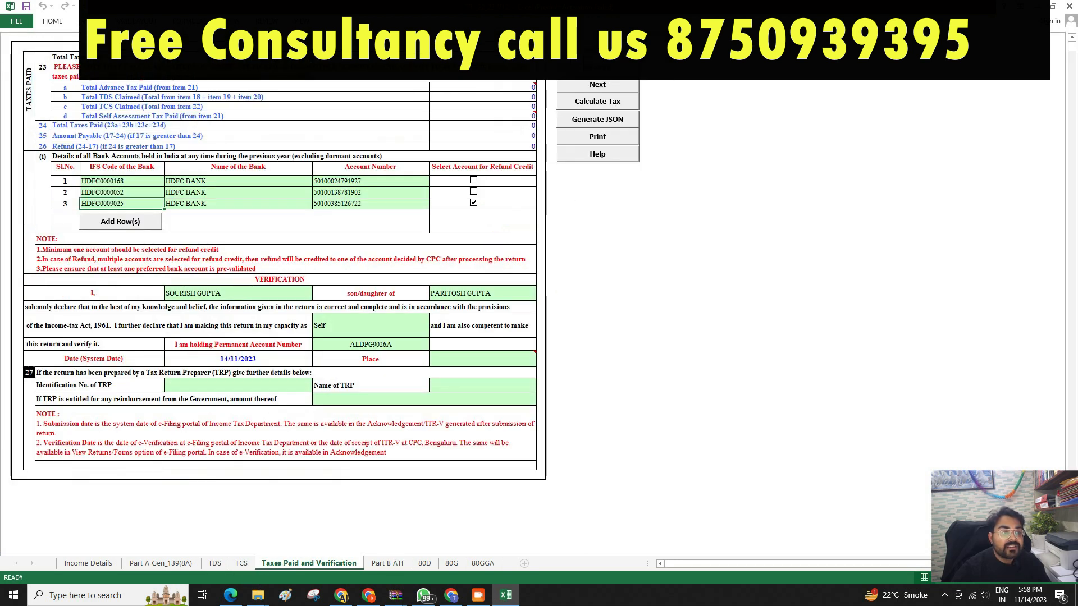
{"action": "left_click", "coordinate": [534, 376]}
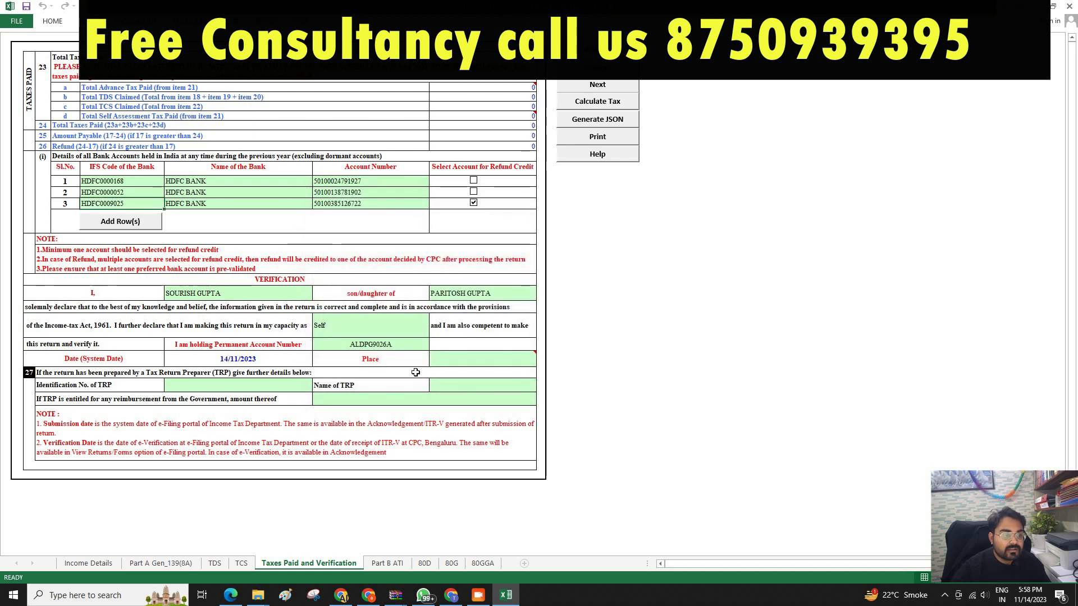
{"action": "left_click", "coordinate": [451, 356]}
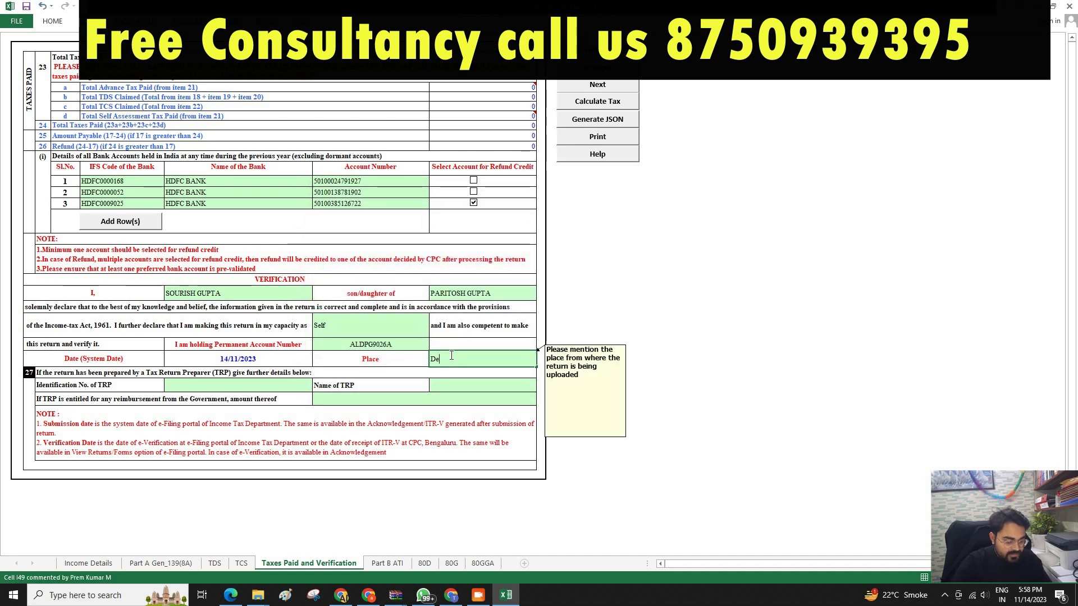
{"action": "left_click", "coordinate": [584, 308]}
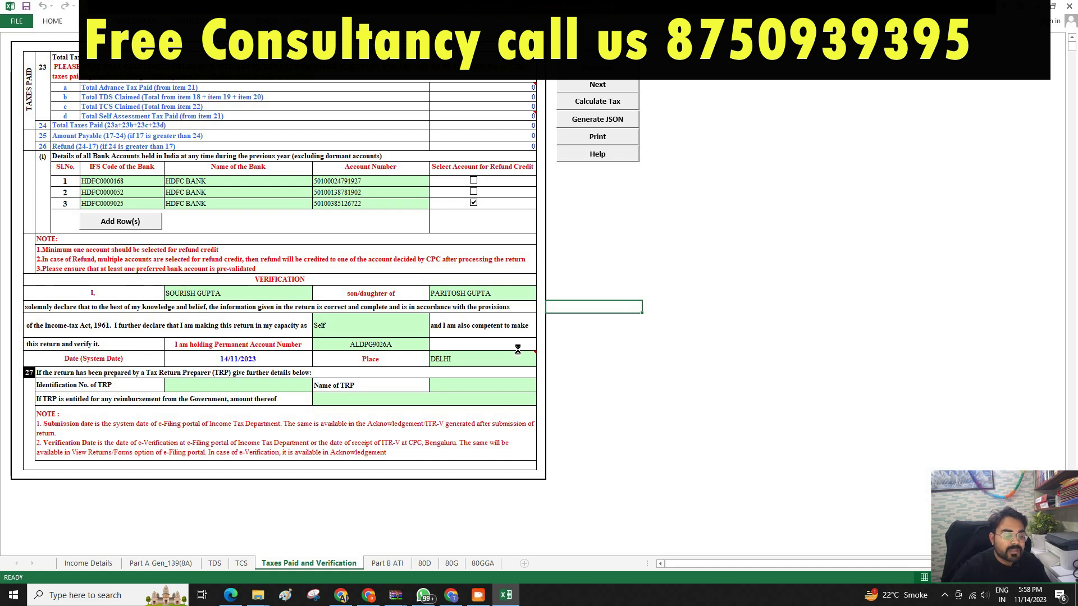
{"action": "left_click", "coordinate": [522, 325]}
Validate the Part B ATI sheet and acknowledge that it is OK.
{"action": "left_click", "coordinate": [386, 563]}
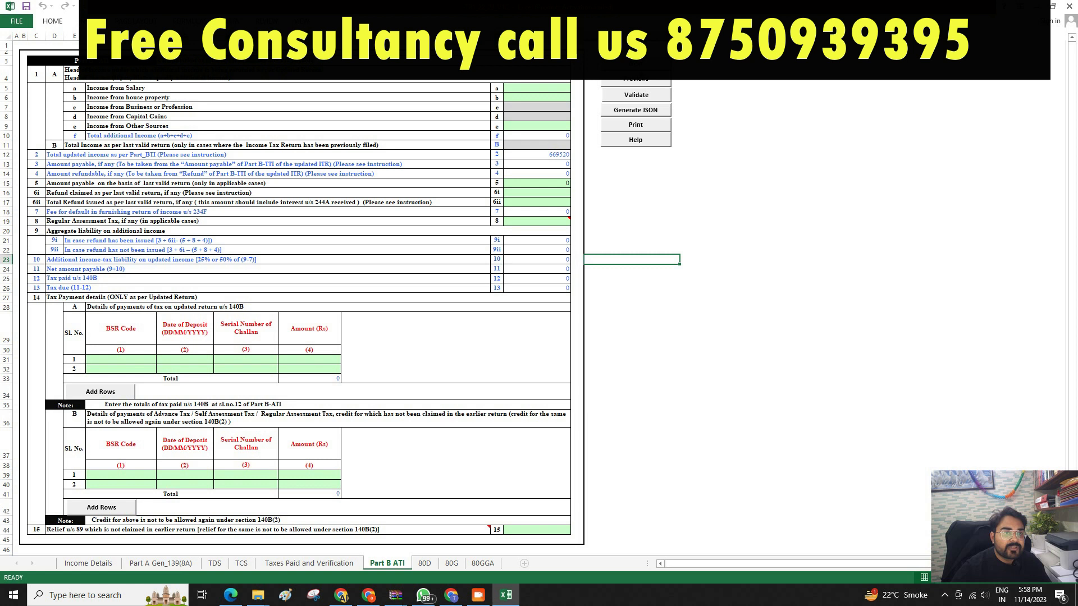
{"action": "left_click", "coordinate": [636, 95]}
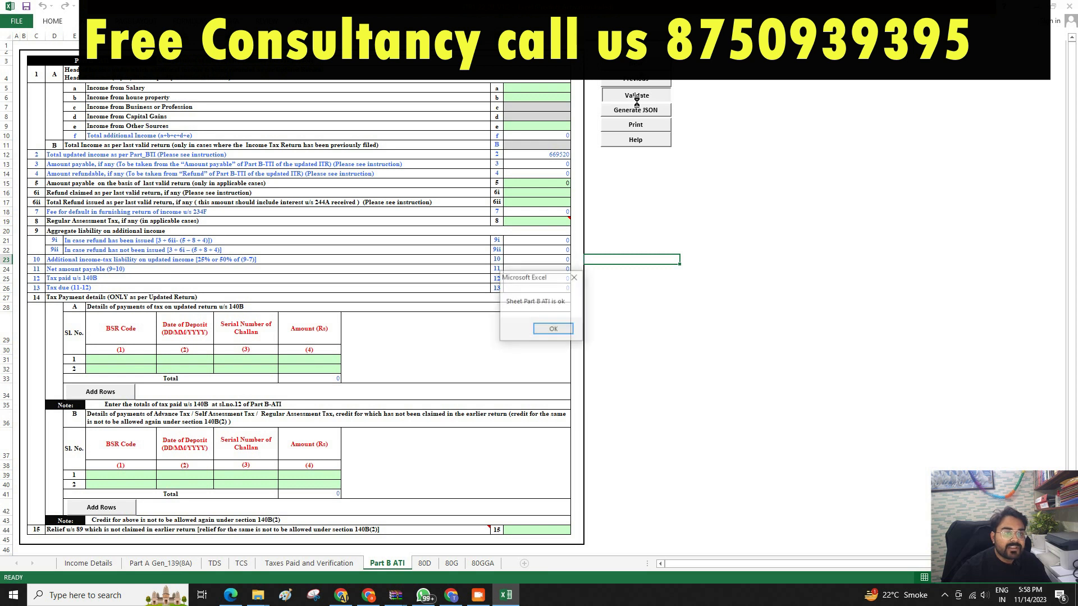
{"action": "left_click", "coordinate": [544, 333]}
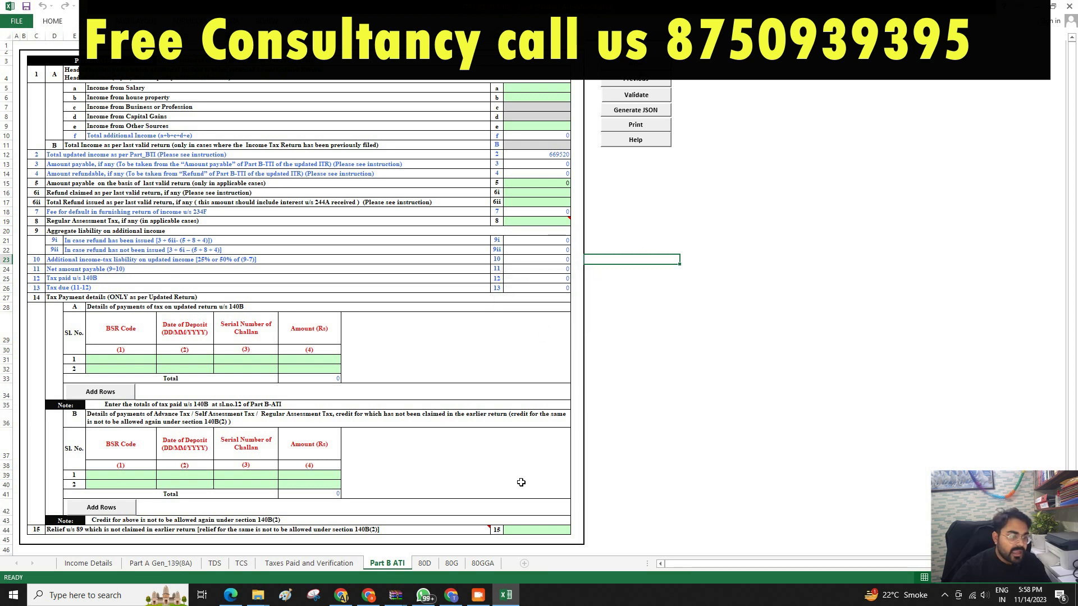
{"action": "left_click", "coordinate": [425, 568]}
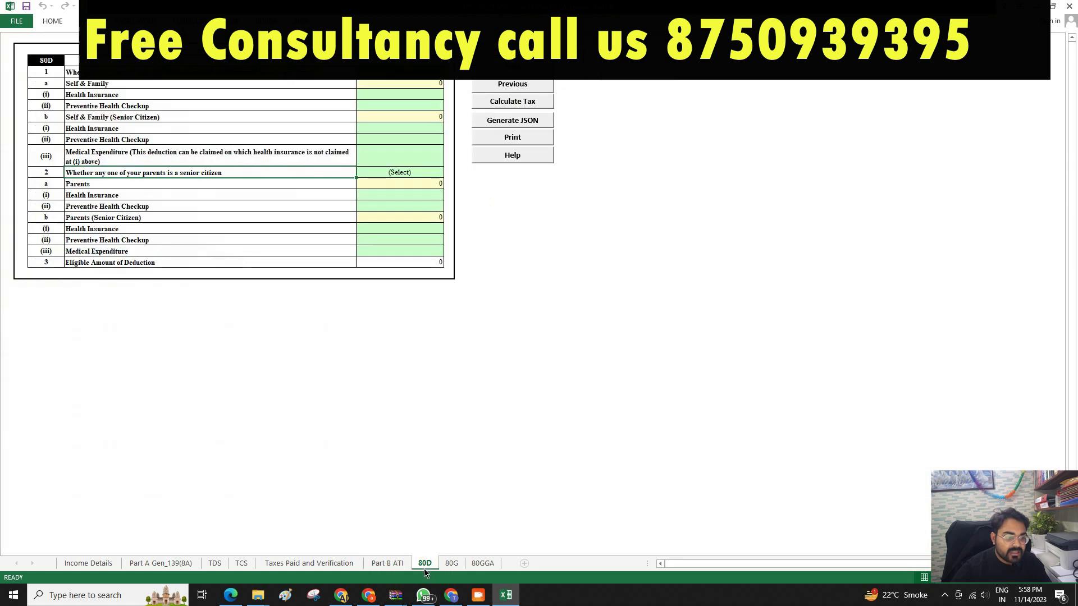
Answer No to both the self/family and parents senior-citizen questions on 80D, confirming 'Sheet 80D is OK'.
{"action": "left_click", "coordinate": [400, 71]}
{"action": "left_click", "coordinate": [448, 72]}
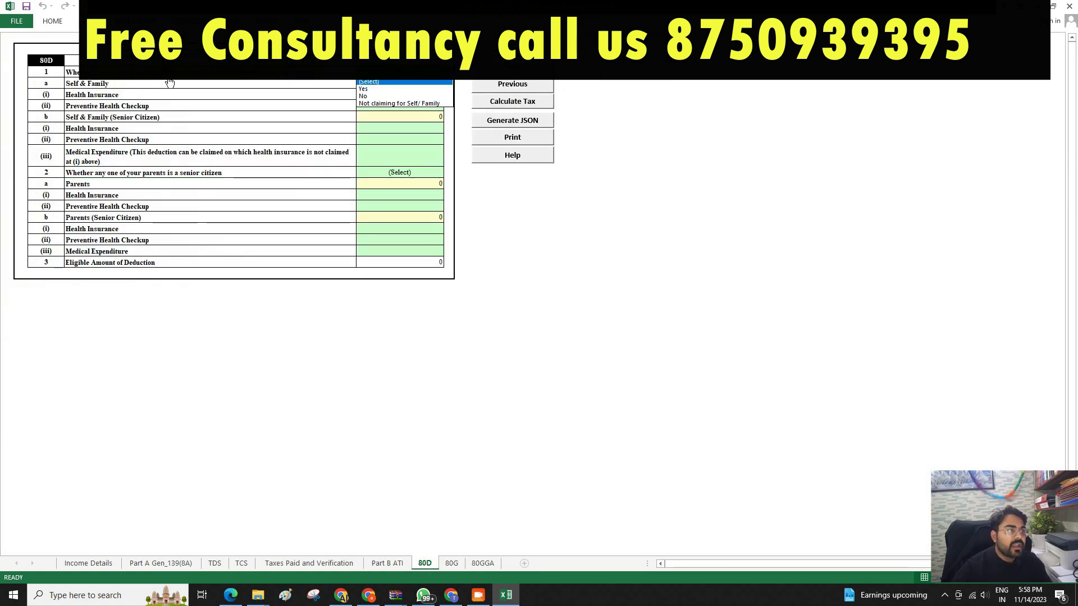
{"action": "left_click", "coordinate": [378, 96]}
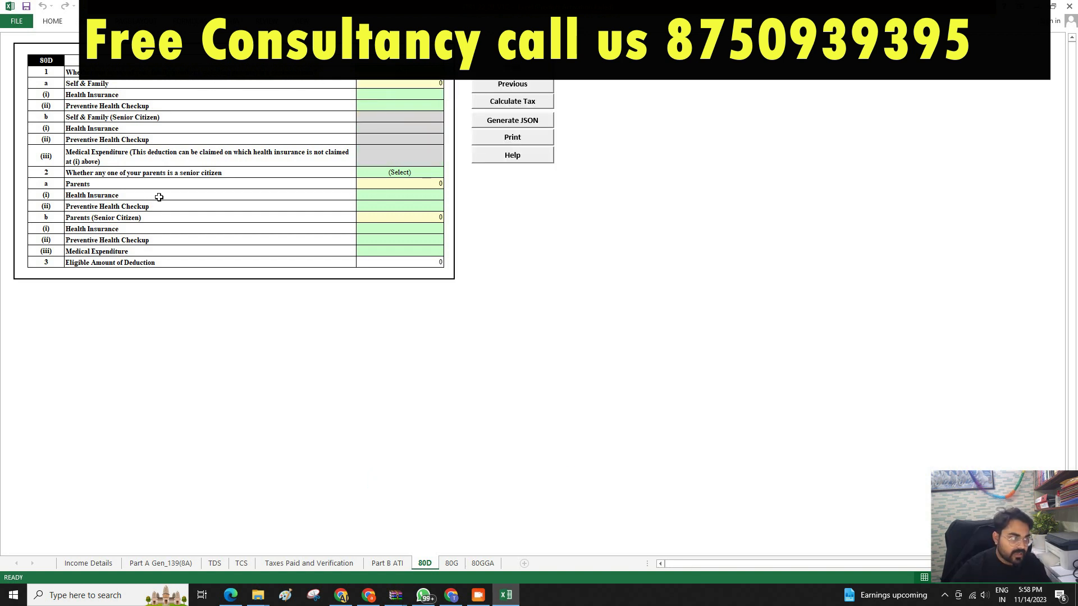
{"action": "left_click", "coordinate": [409, 173]}
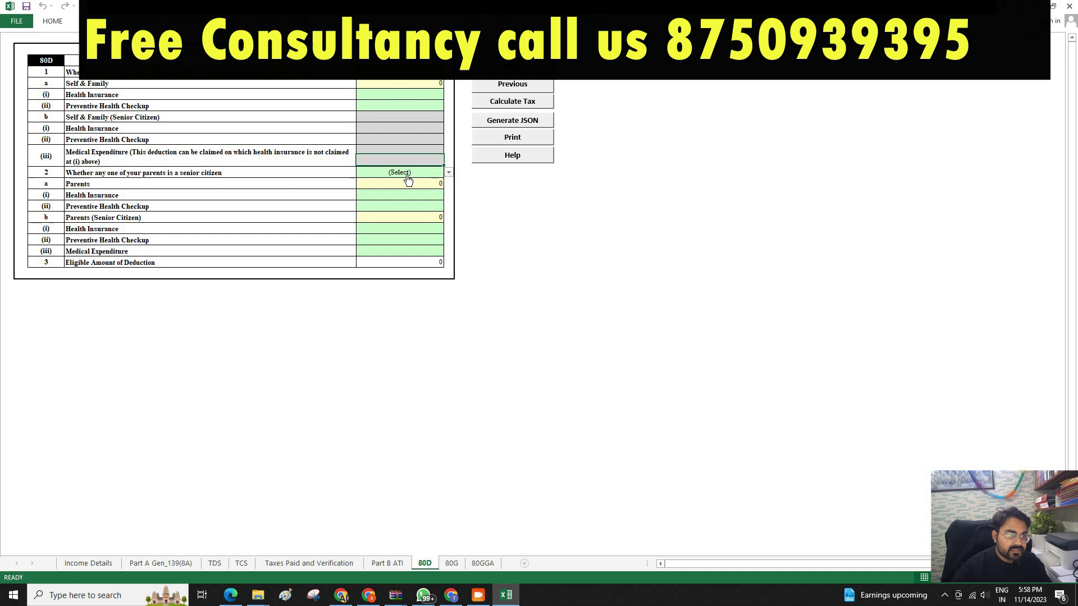
{"action": "key", "text": "alt+Down"}
{"action": "left_click", "coordinate": [397, 196]}
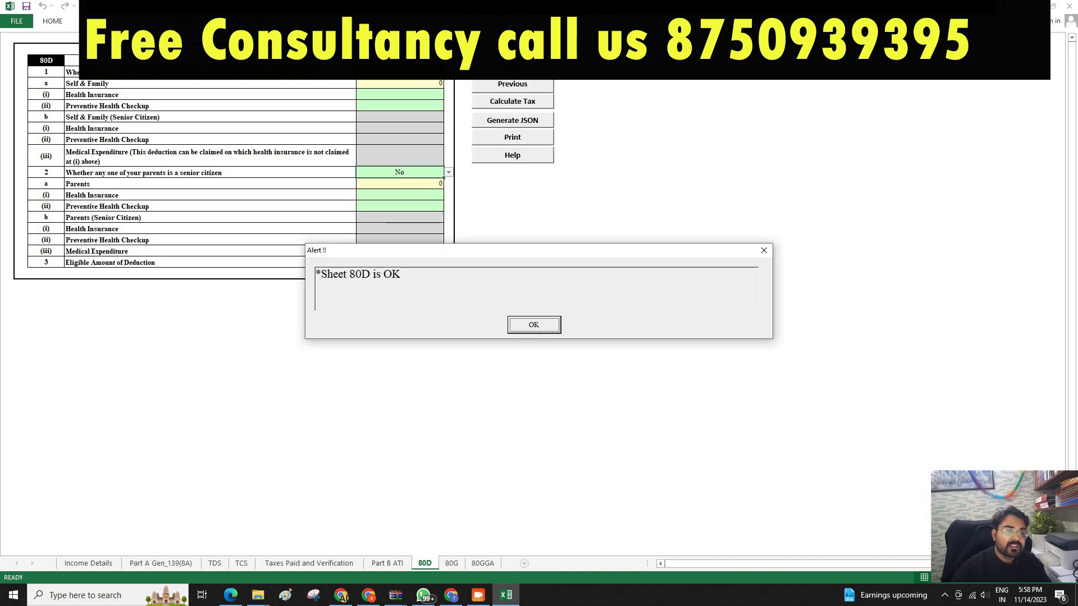
{"action": "left_click", "coordinate": [534, 325]}
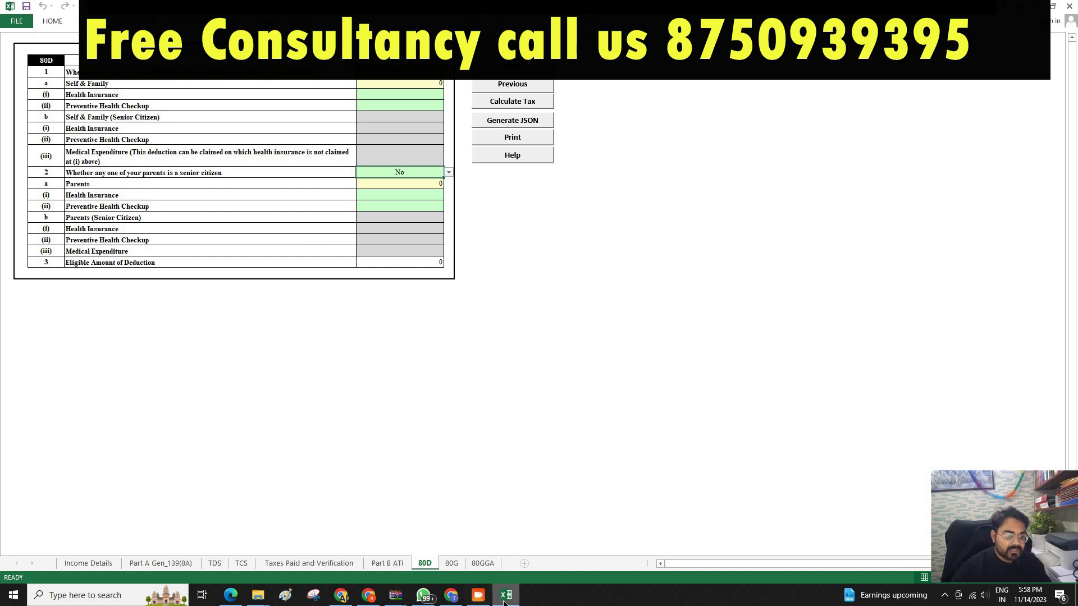
{"action": "mouse_move", "coordinate": [519, 601]}
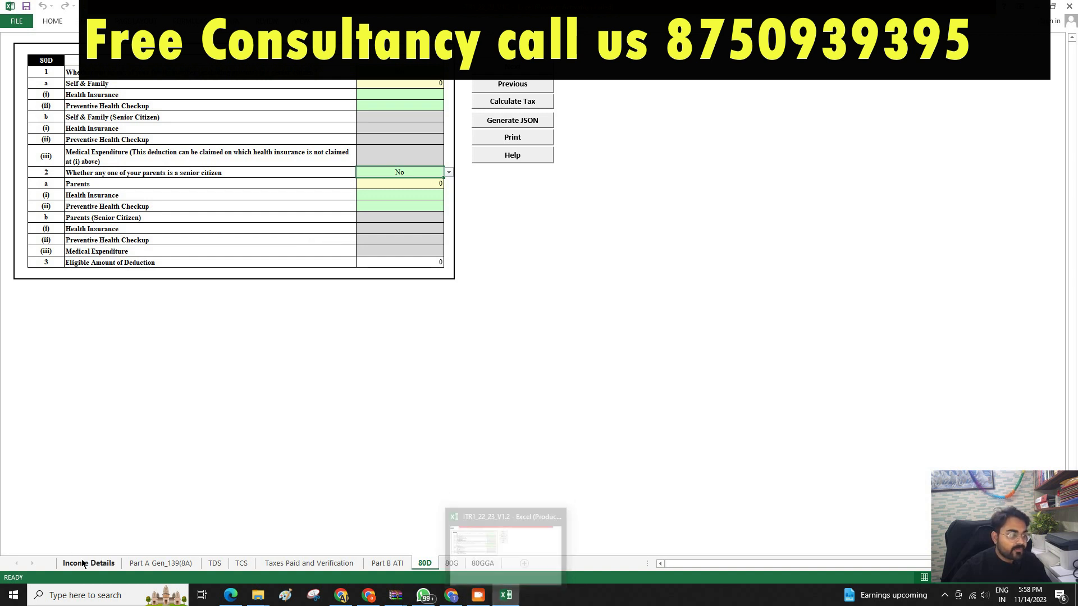
{"action": "left_click", "coordinate": [551, 561]}
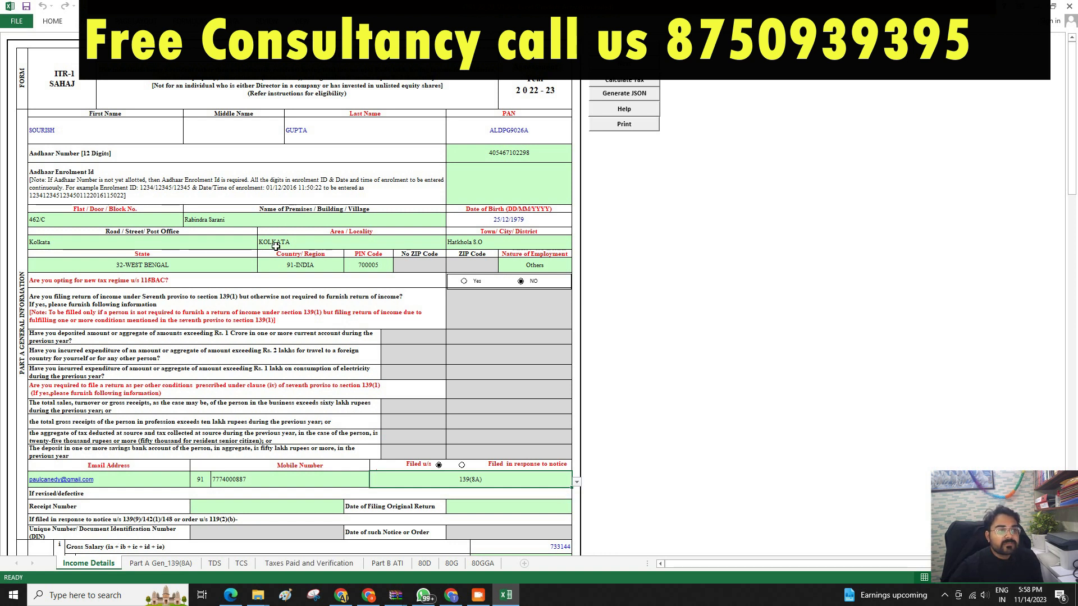
Run Calculate Tax and check Part B ATI shows refund 13530, 234F fee 5000, net payable 0.
{"action": "left_click", "coordinate": [626, 81]}
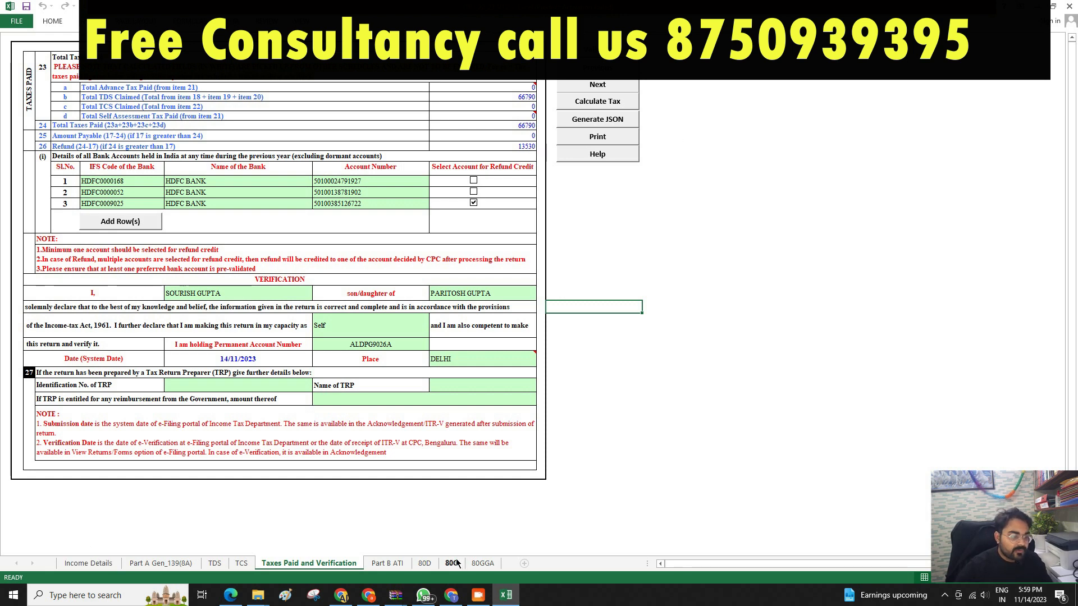
{"action": "left_click", "coordinate": [387, 563]}
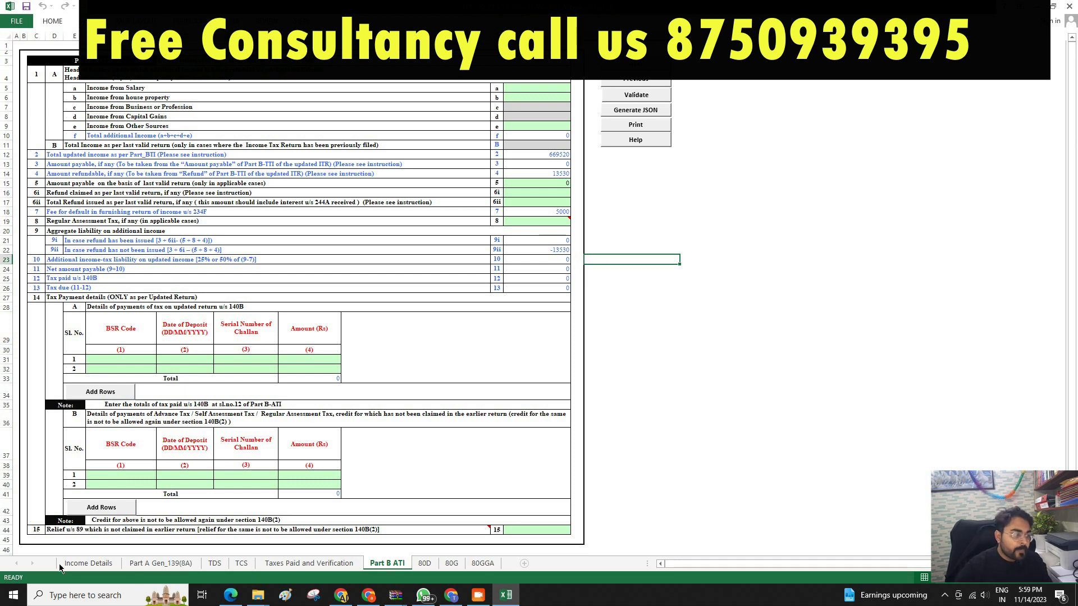
{"action": "left_click", "coordinate": [87, 563]}
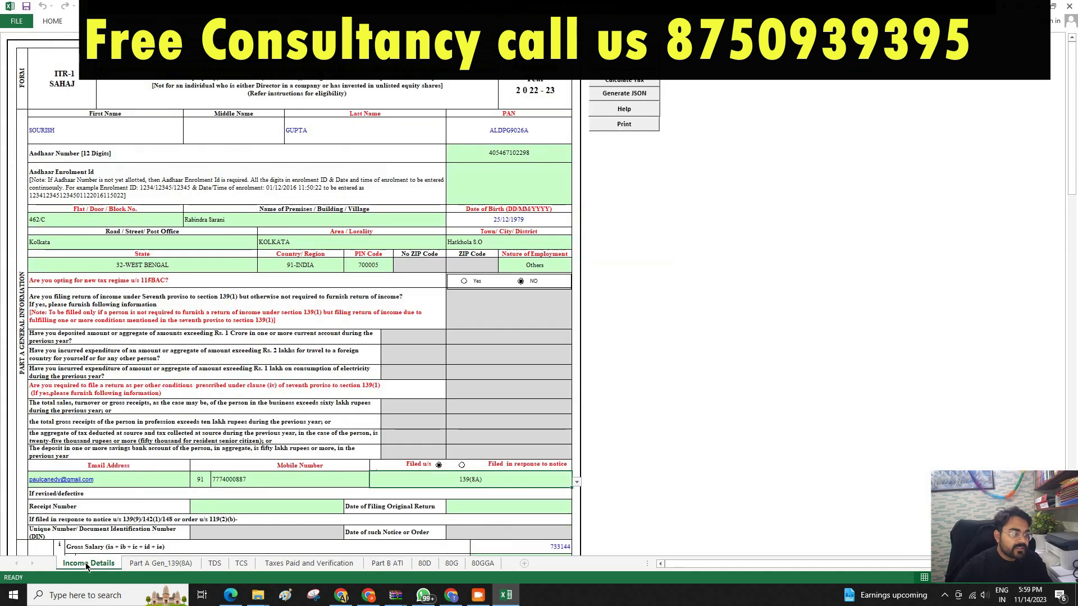
Try generating the JSON, dismiss the 'Sr No 4 exceeds Sr No 6i' error, and select Part B ATI's 13530 refund.
{"action": "left_click", "coordinate": [624, 92]}
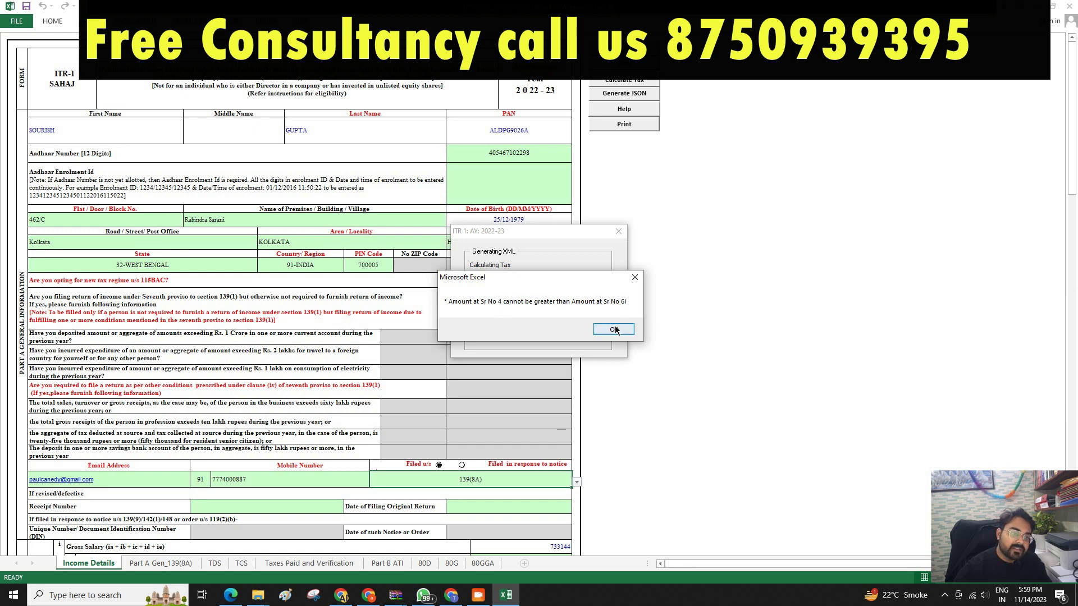
{"action": "left_click", "coordinate": [613, 329]}
{"action": "left_click", "coordinate": [387, 563]}
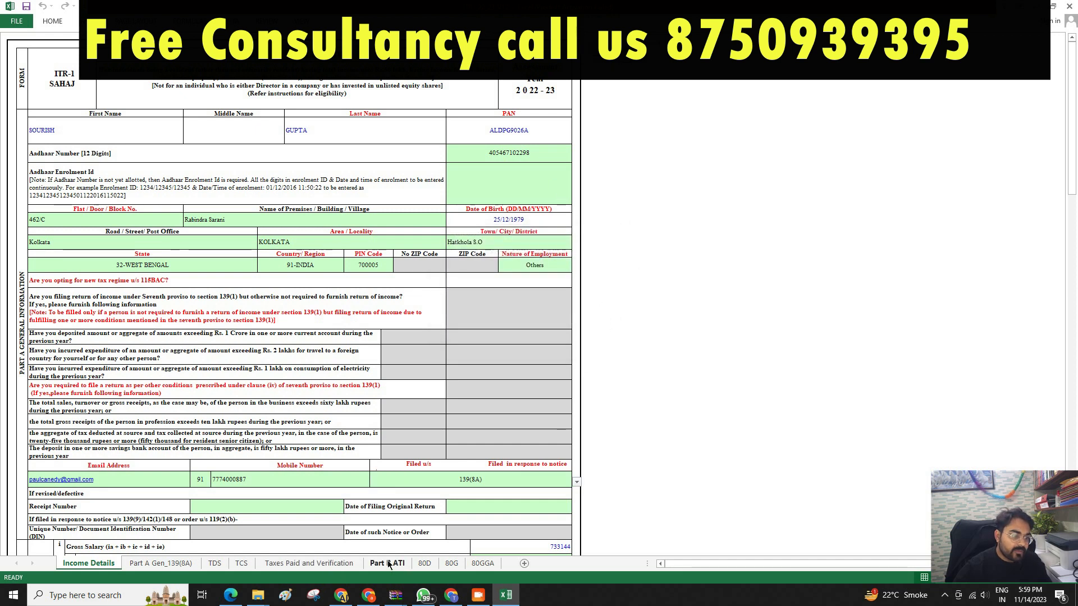
{"action": "left_click", "coordinate": [543, 173]}
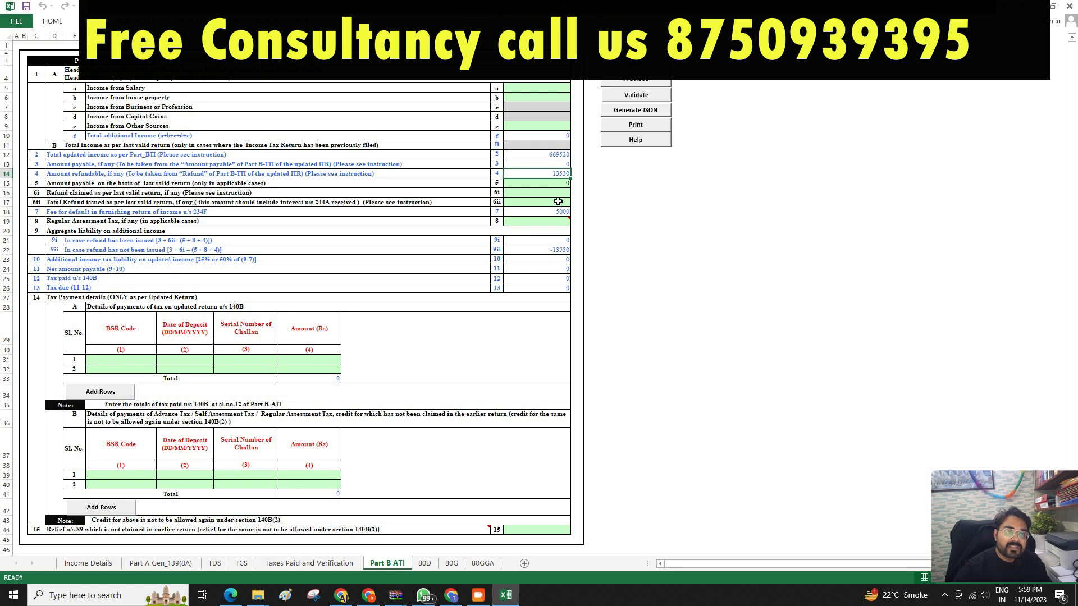
Enter 15600 as the item 6i refund claimed, making net payable and tax due 2070.
{"action": "left_click_drag", "start_coordinate": [559, 185], "coordinate": [559, 196]}
{"action": "double_click", "coordinate": [559, 195]}
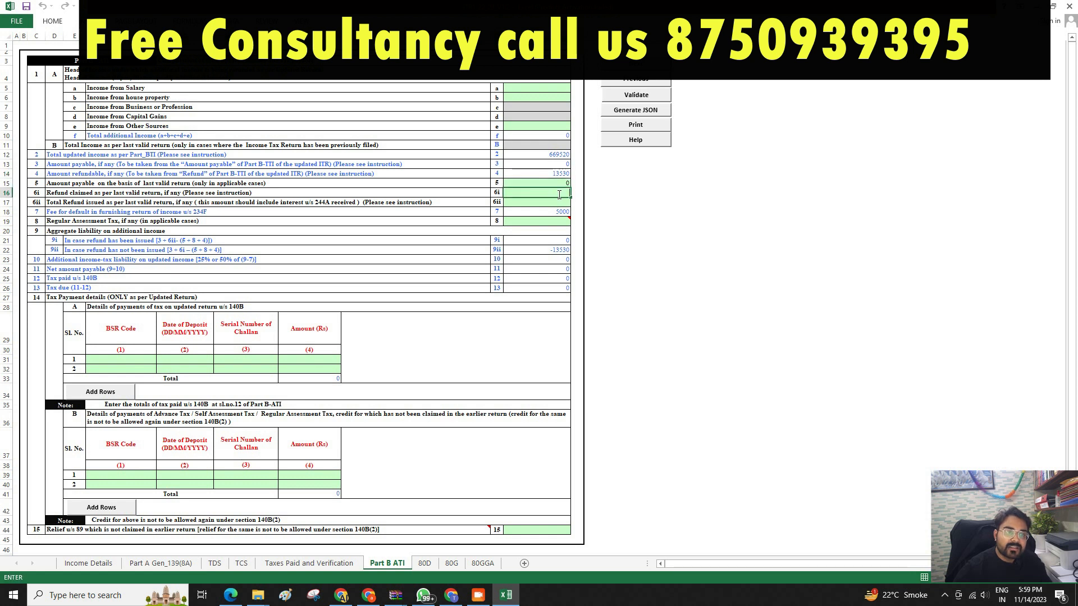
{"action": "type", "text": "15600"}
{"action": "key", "text": "Return"}
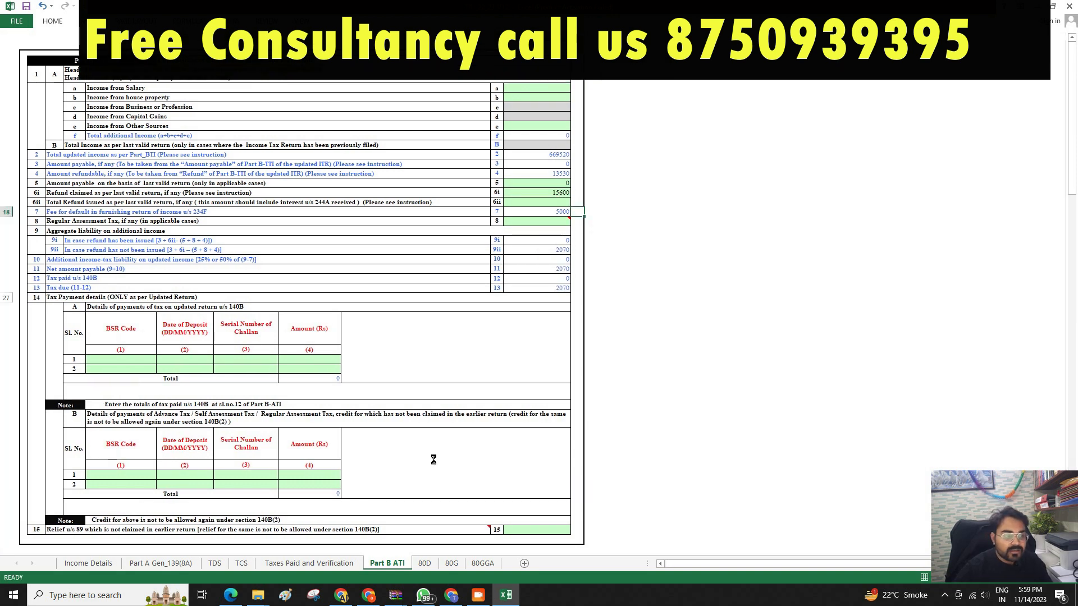
{"action": "left_click", "coordinate": [92, 563]}
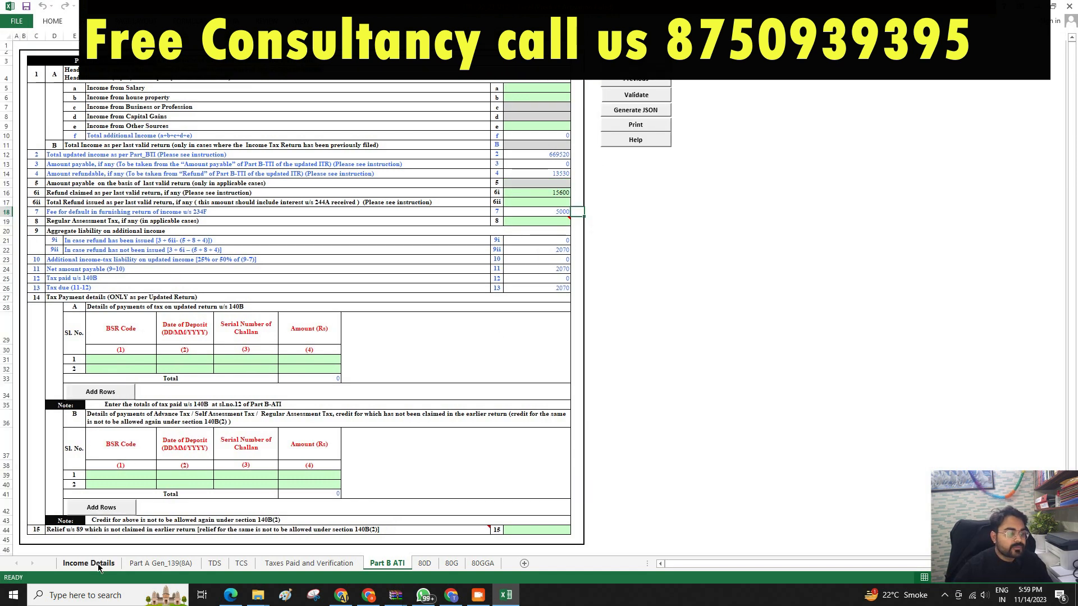
Recalculate tax and regenerate the JSON, dismissing the 'no taxes due' warning; tax due stays 2070.
{"action": "left_click", "coordinate": [623, 93]}
{"action": "left_click", "coordinate": [763, 193]}
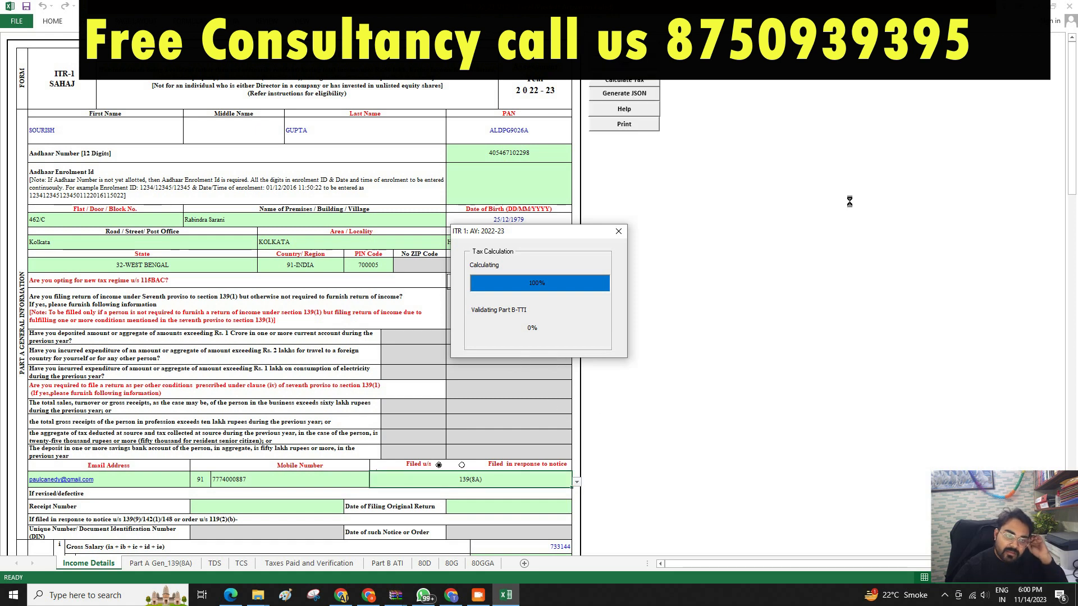
{"action": "left_click", "coordinate": [389, 565]}
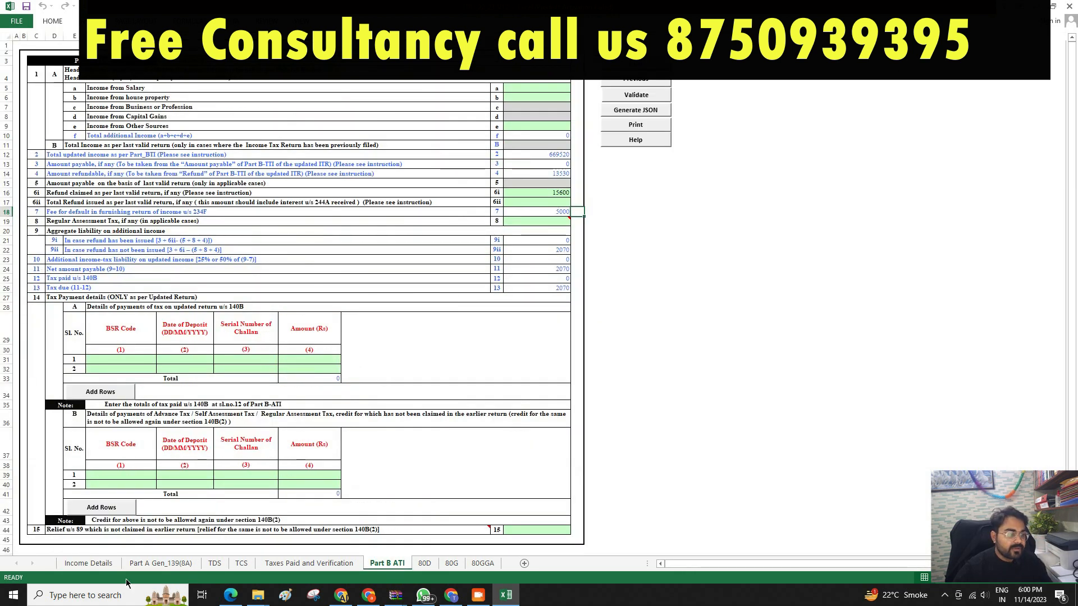
{"action": "left_click", "coordinate": [90, 563]}
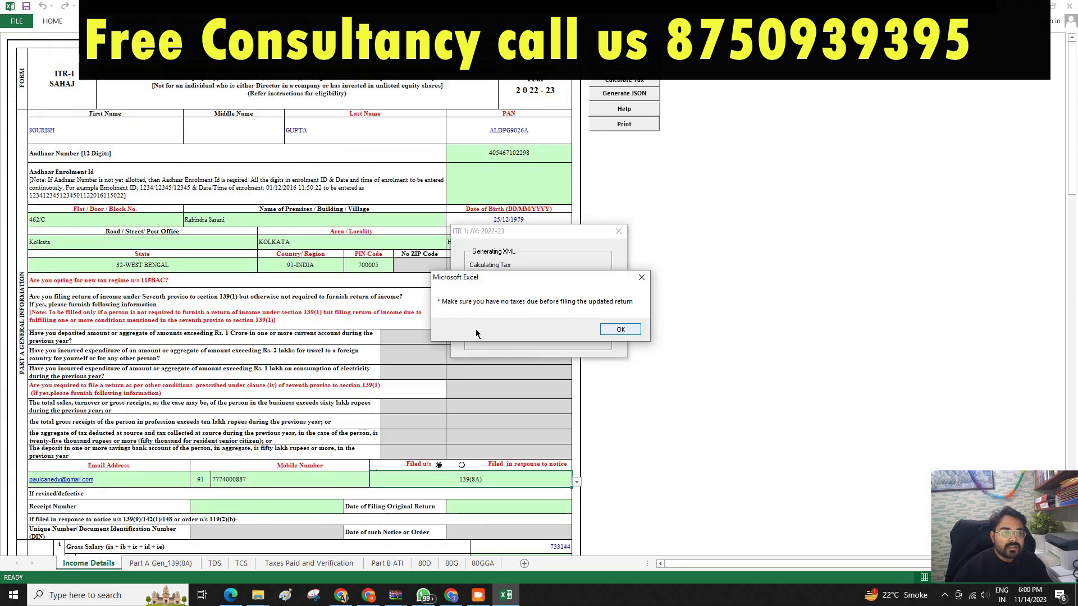
{"action": "left_click", "coordinate": [620, 329]}
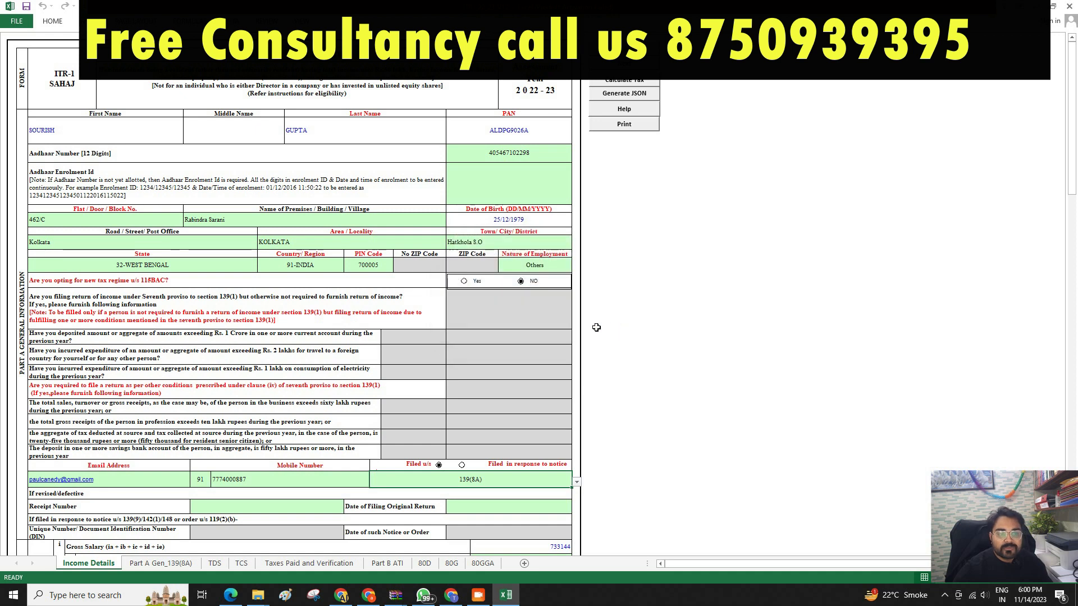
{"action": "left_click", "coordinate": [631, 96]}
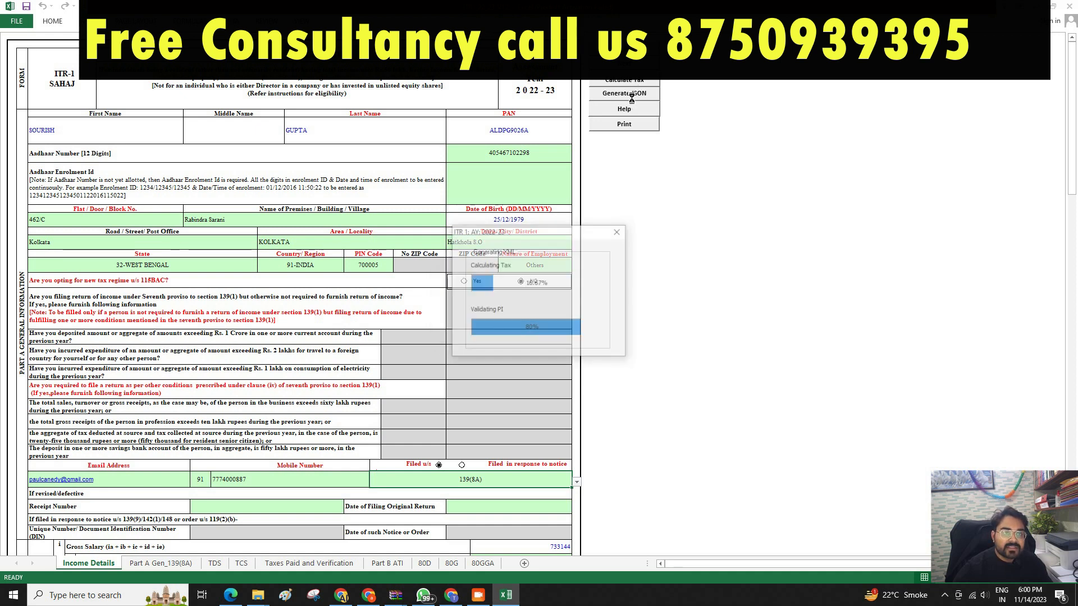
{"action": "left_click", "coordinate": [620, 330]}
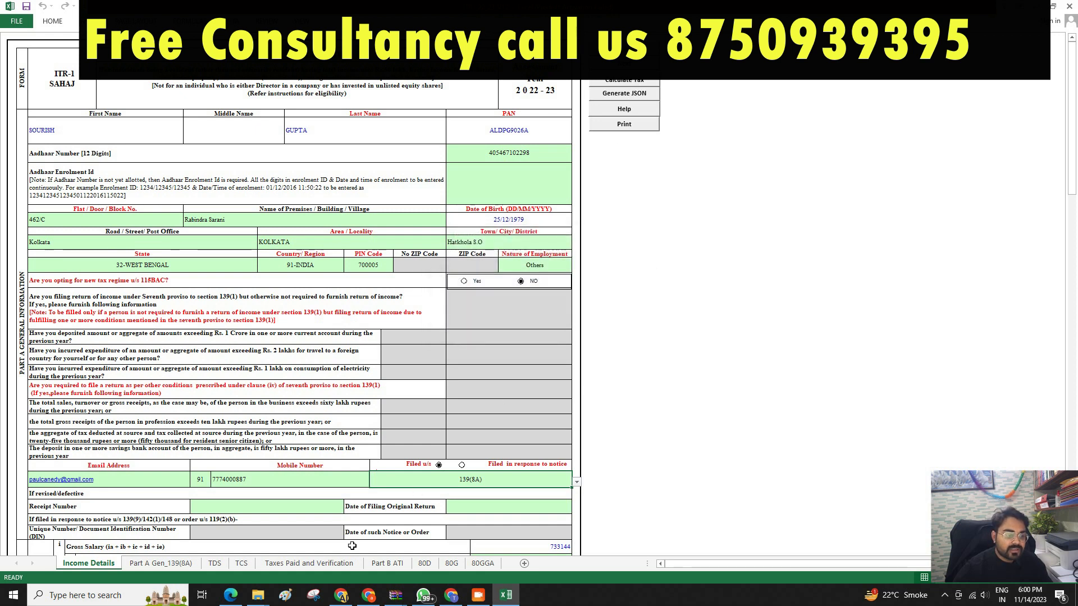
{"action": "left_click", "coordinate": [383, 564]}
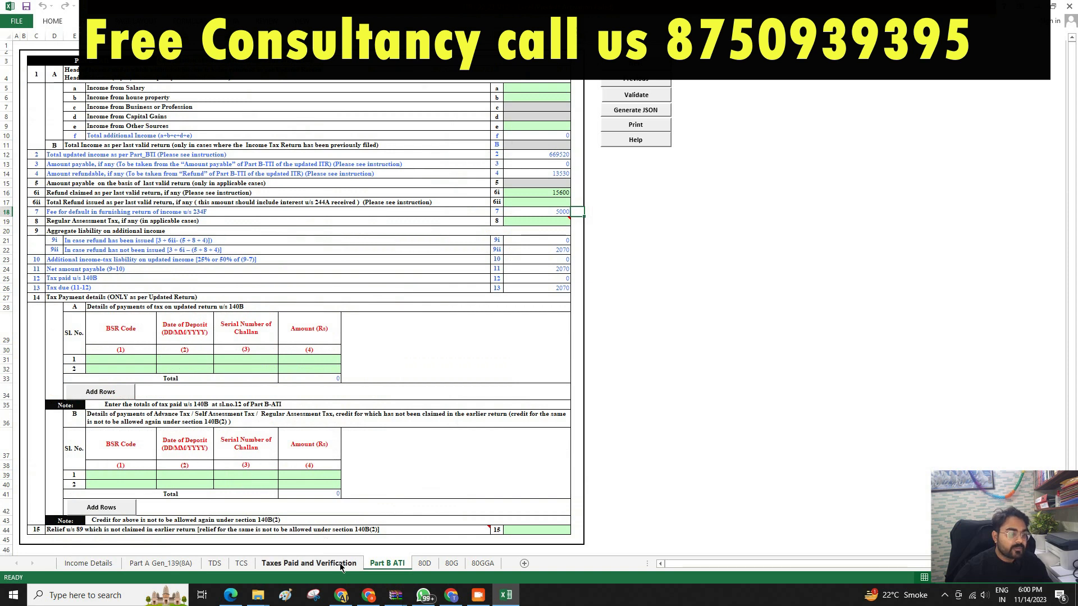
{"action": "left_click", "coordinate": [312, 564]}
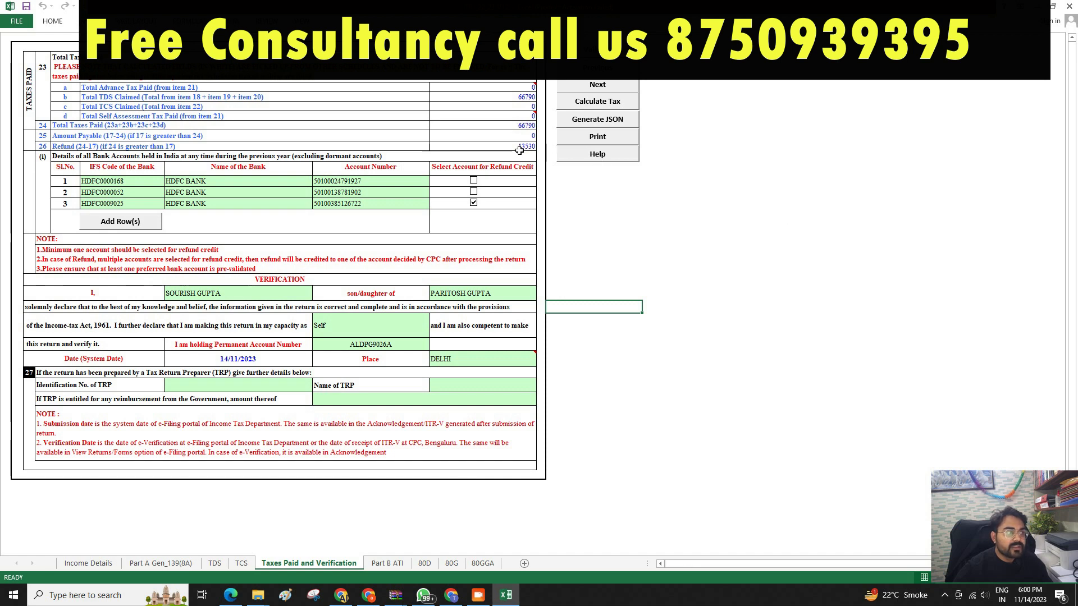
{"action": "left_click", "coordinate": [394, 564]}
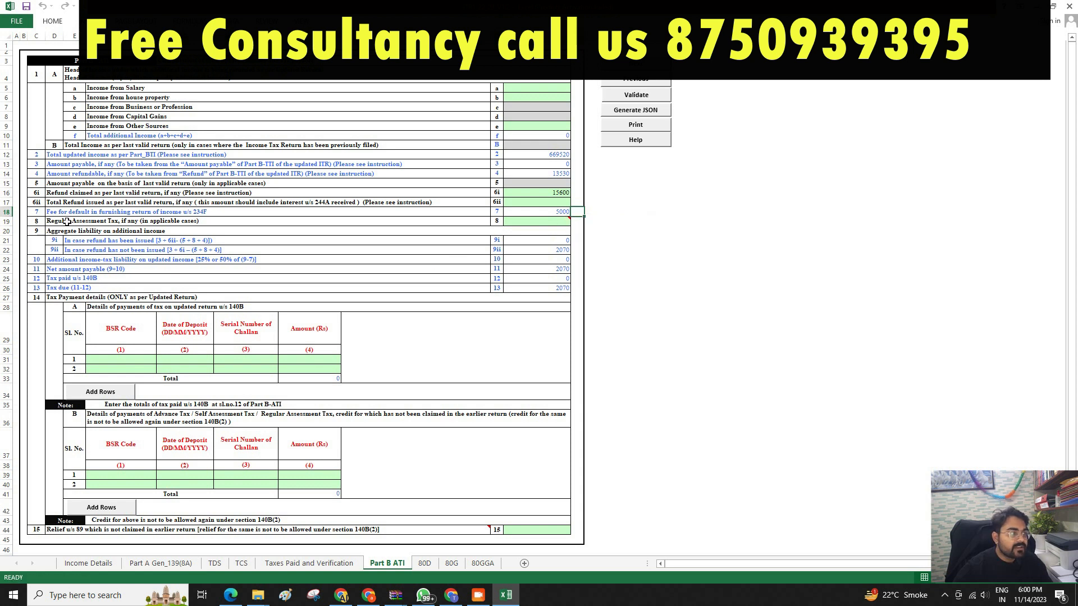
{"action": "scroll", "coordinate": [562, 242], "scroll_direction": "down", "scroll_amount": 1}
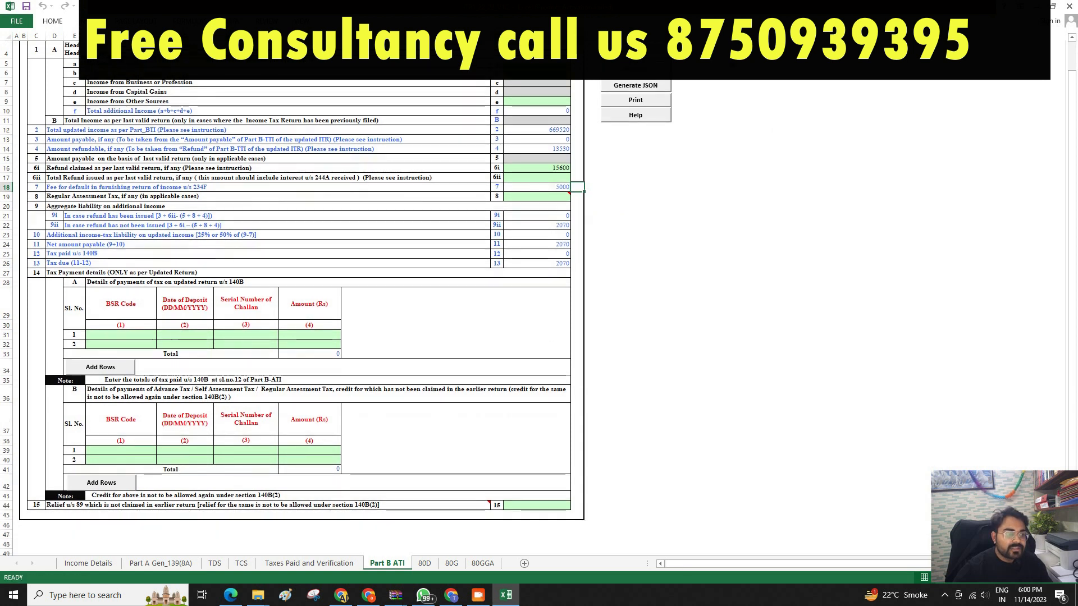
{"action": "scroll", "coordinate": [581, 220], "scroll_direction": "up", "scroll_amount": 1}
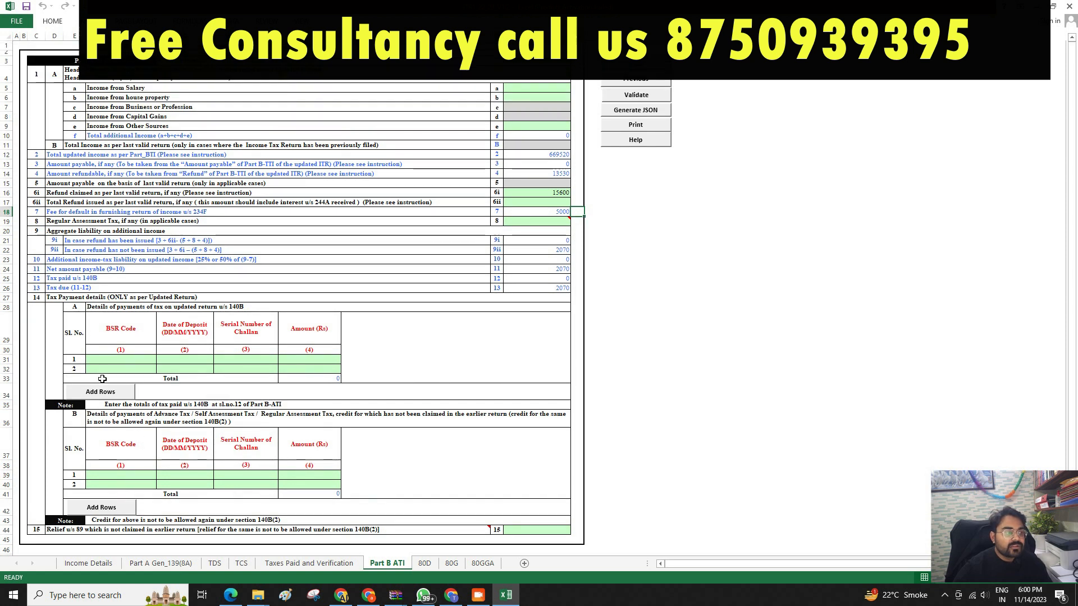
{"action": "left_click", "coordinate": [99, 358]}
{"action": "left_click", "coordinate": [144, 359]}
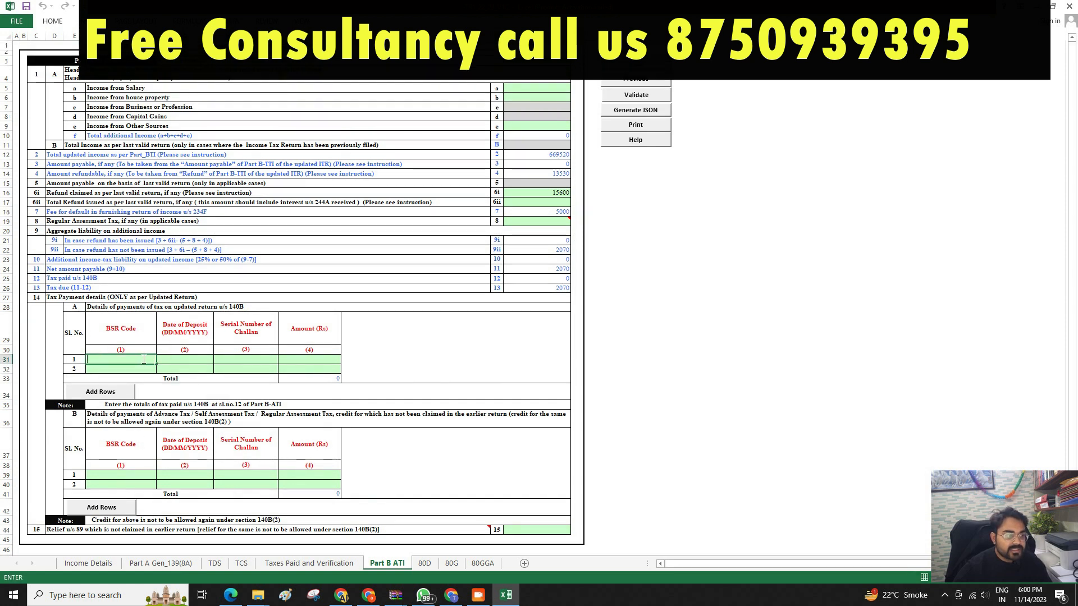
{"action": "double_click", "coordinate": [189, 359]}
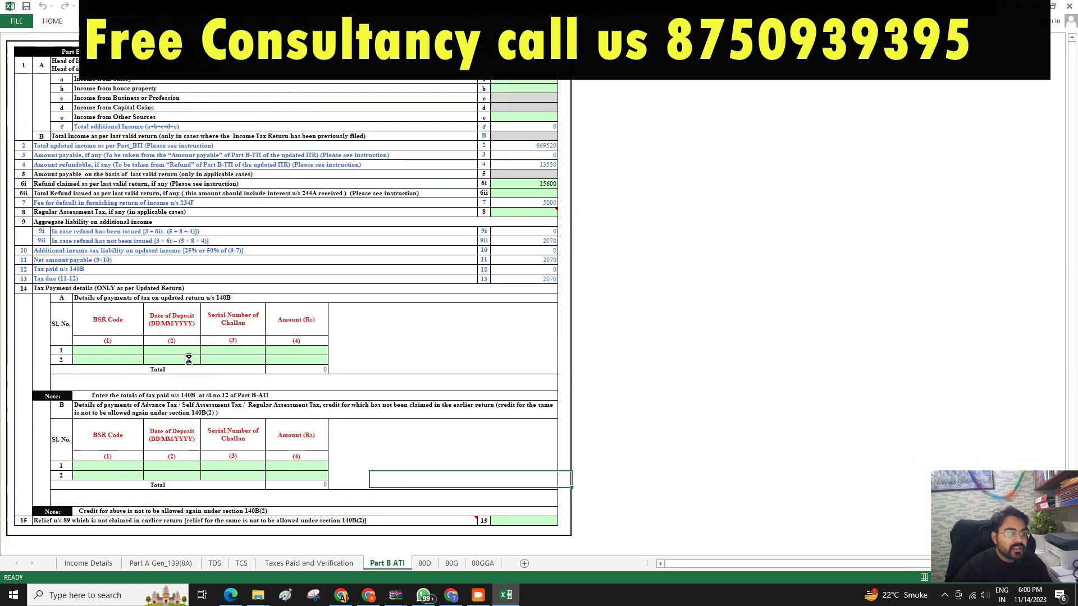
{"action": "left_click", "coordinate": [258, 363]}
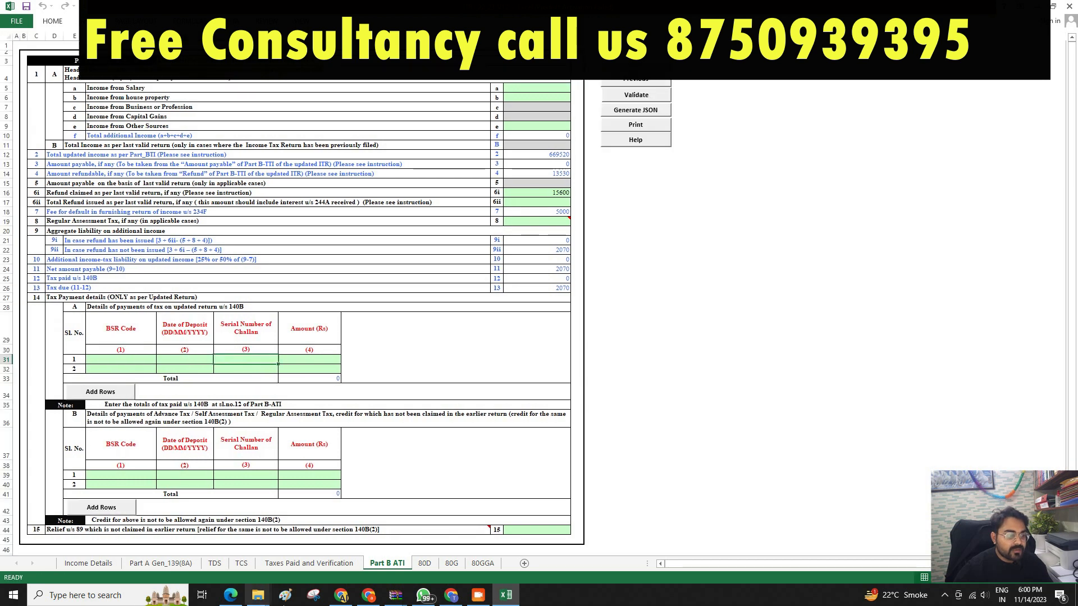
{"action": "left_click", "coordinate": [341, 596]}
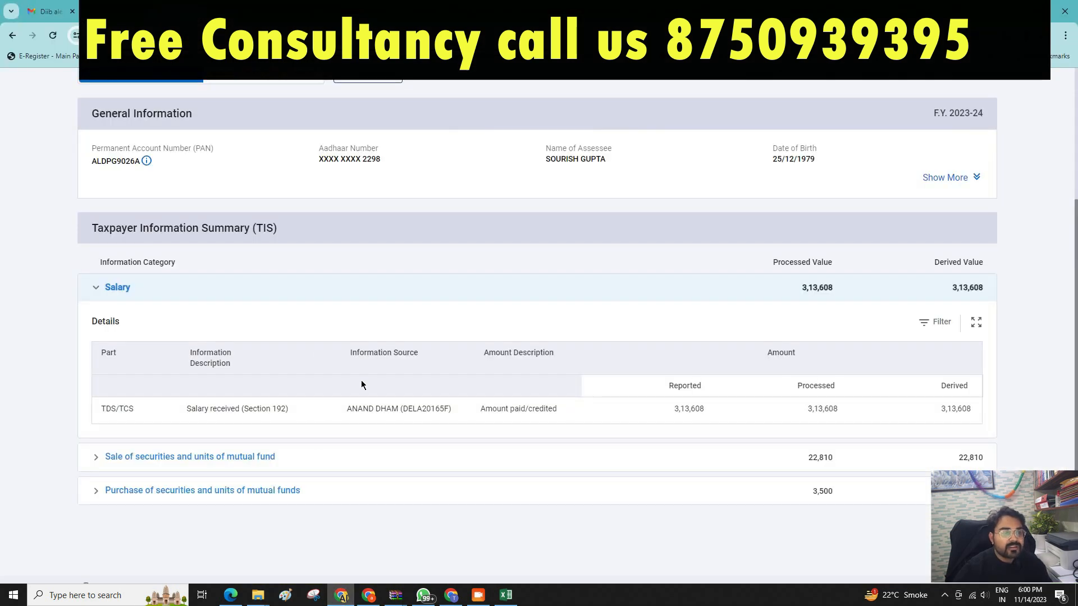
Go to e-File > e-Pay Tax > New Payment on the e-Filing portal.
{"action": "scroll", "coordinate": [362, 381], "scroll_direction": "up", "scroll_amount": 4}
{"action": "left_click", "coordinate": [135, 12]}
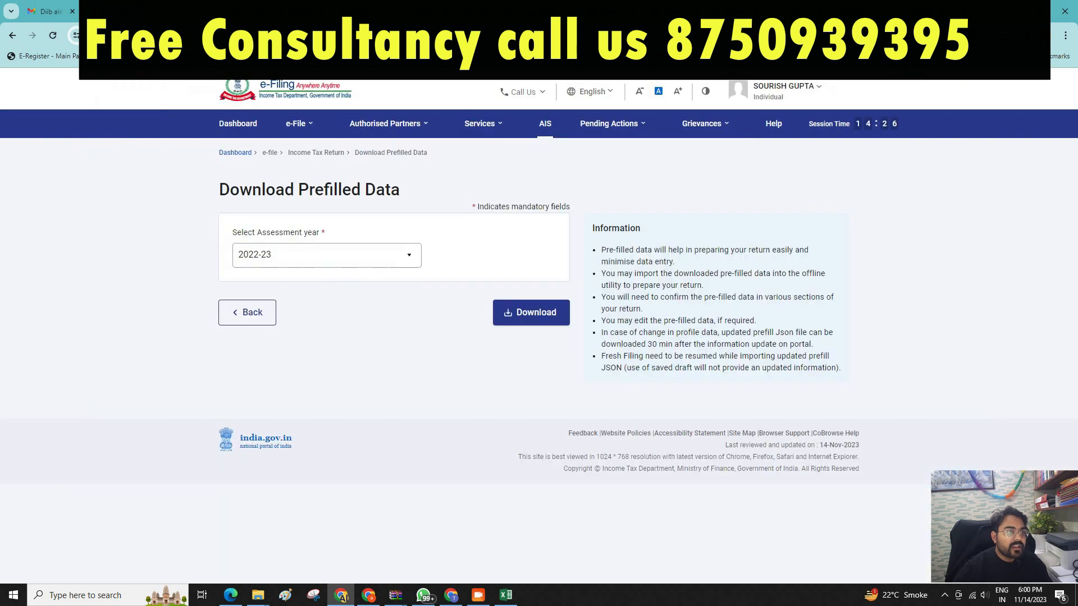
{"action": "left_click", "coordinate": [300, 124]}
{"action": "mouse_move", "coordinate": [304, 159]}
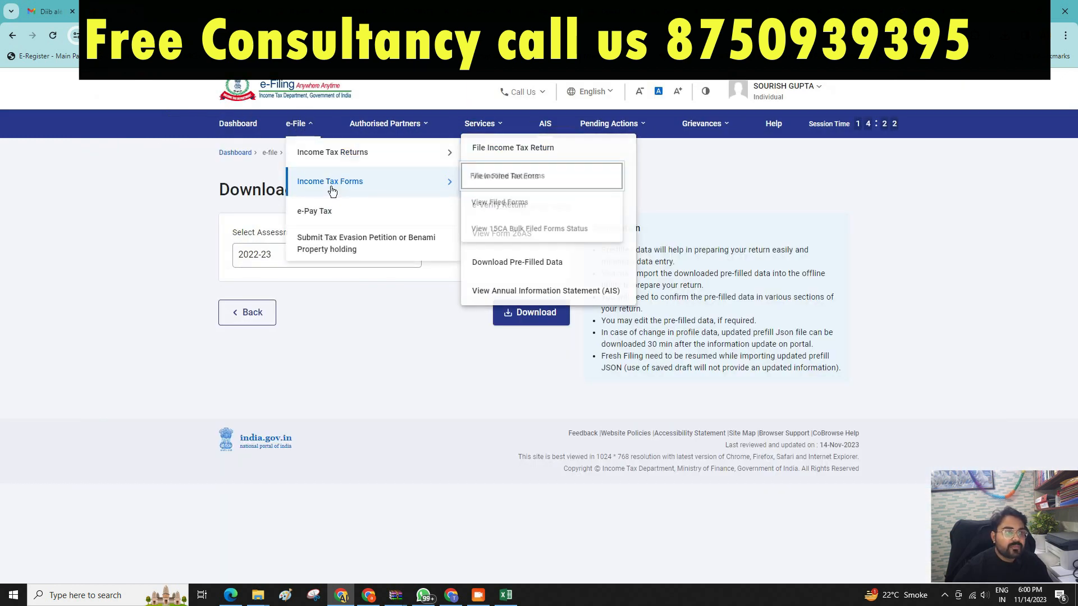
{"action": "left_click", "coordinate": [318, 223]}
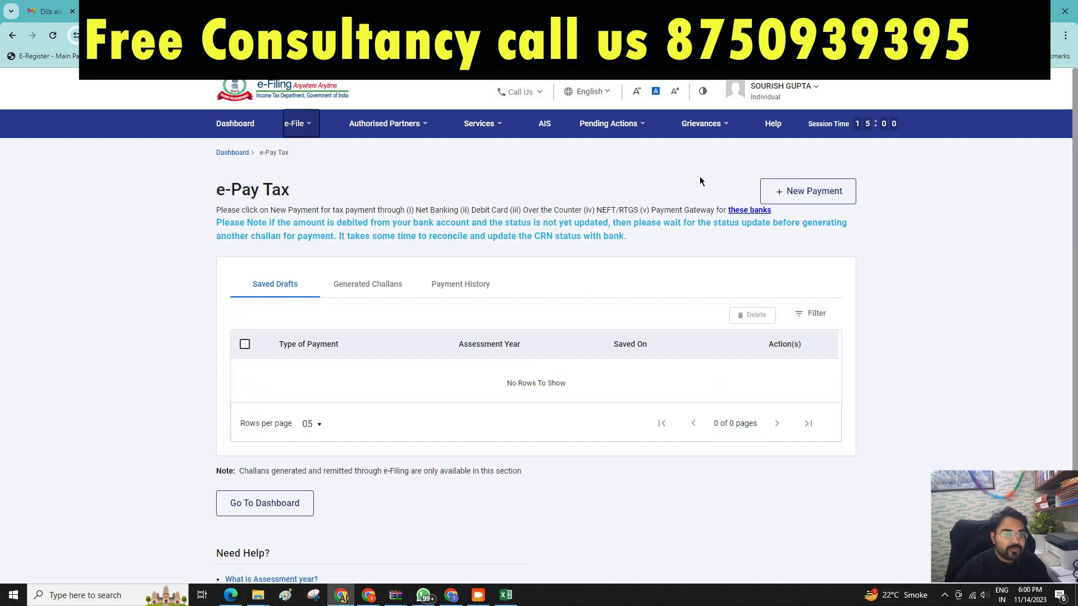
{"action": "left_click", "coordinate": [806, 190]}
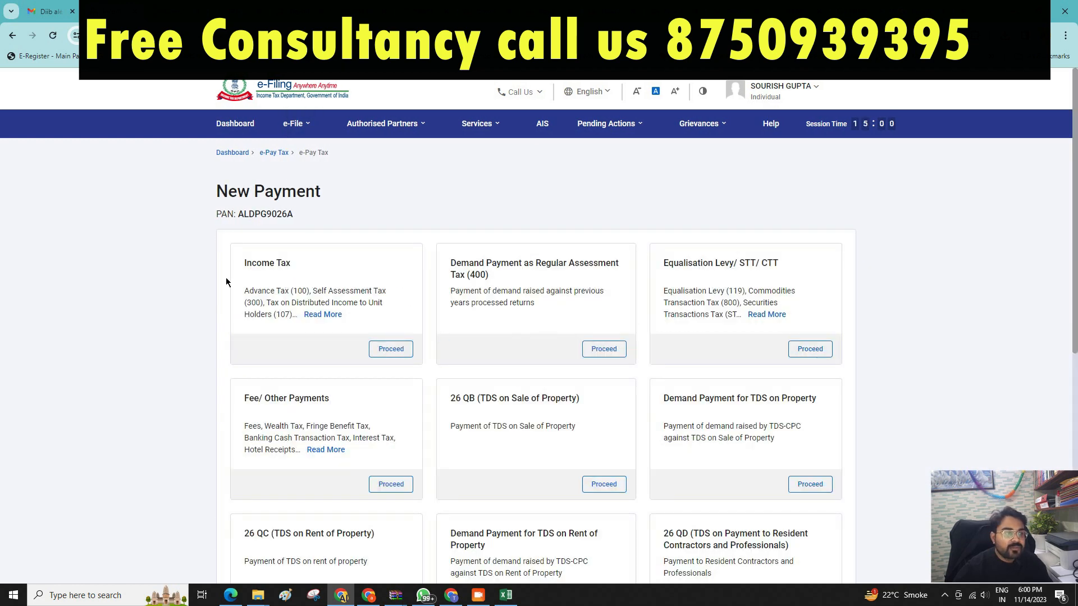
{"action": "scroll", "coordinate": [519, 395], "scroll_direction": "down", "scroll_amount": 7}
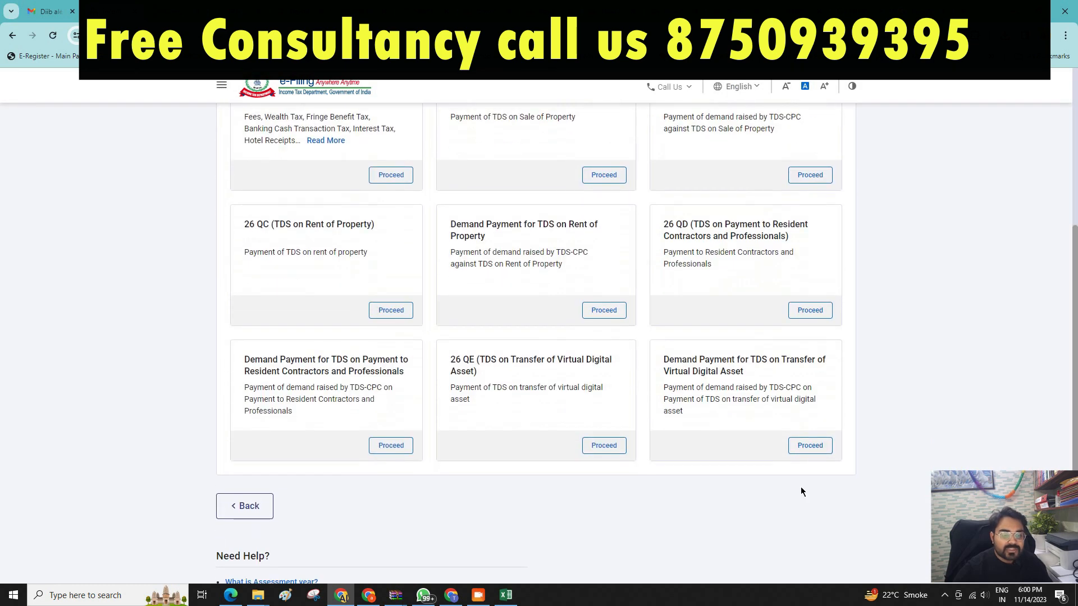
{"action": "scroll", "coordinate": [578, 393], "scroll_direction": "up", "scroll_amount": 2}
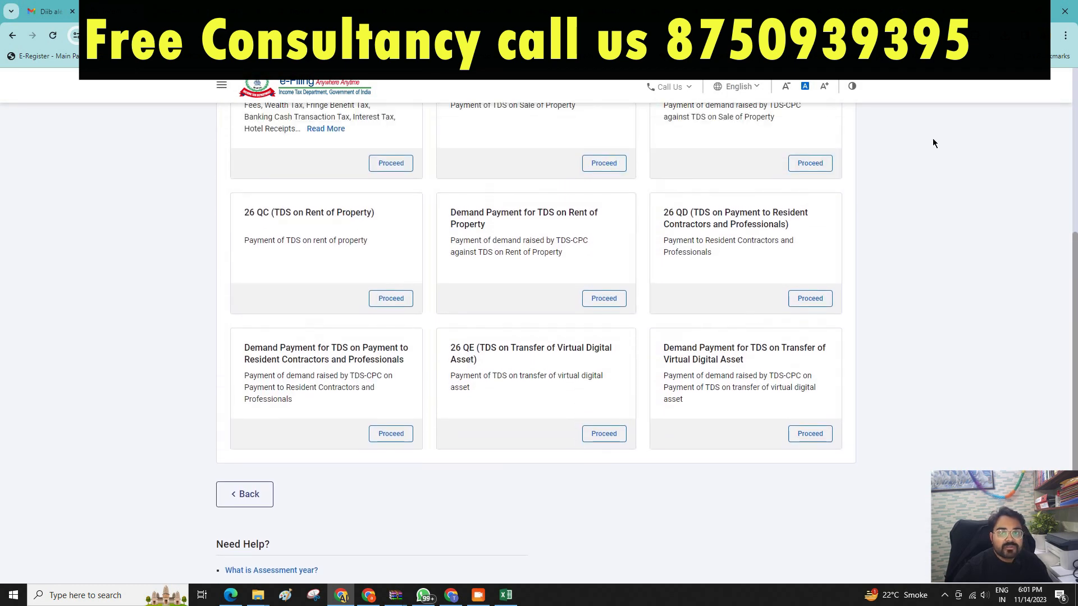
Bring up Chrome's Downloads panel to locate the challan receipt.
{"action": "left_click", "coordinate": [1005, 36]}
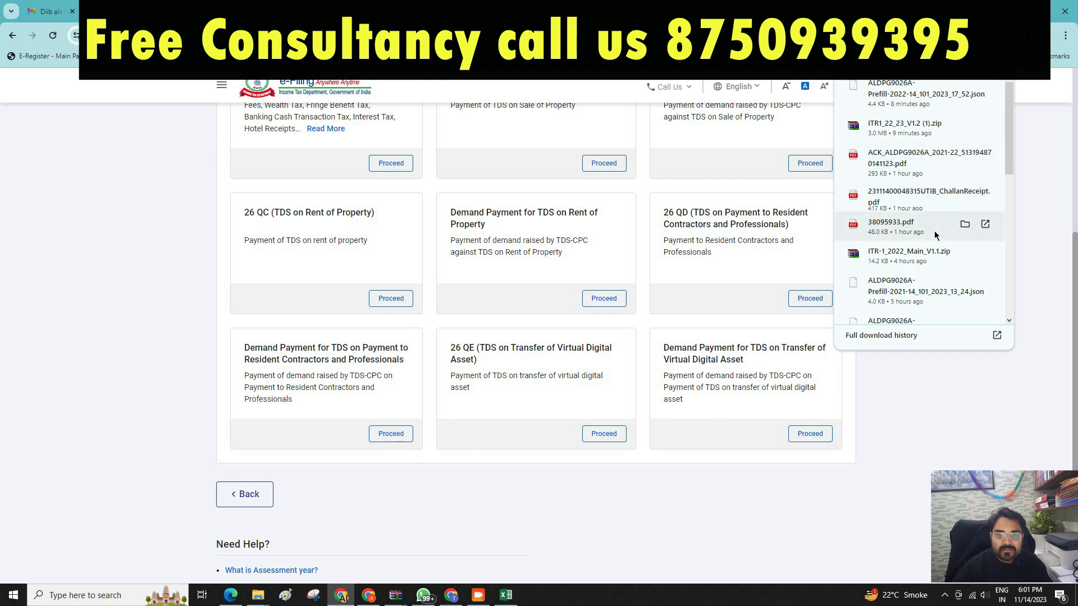
{"action": "scroll", "coordinate": [935, 240], "scroll_direction": "down", "scroll_amount": 4}
{"action": "scroll", "coordinate": [935, 240], "scroll_direction": "up", "scroll_amount": 4}
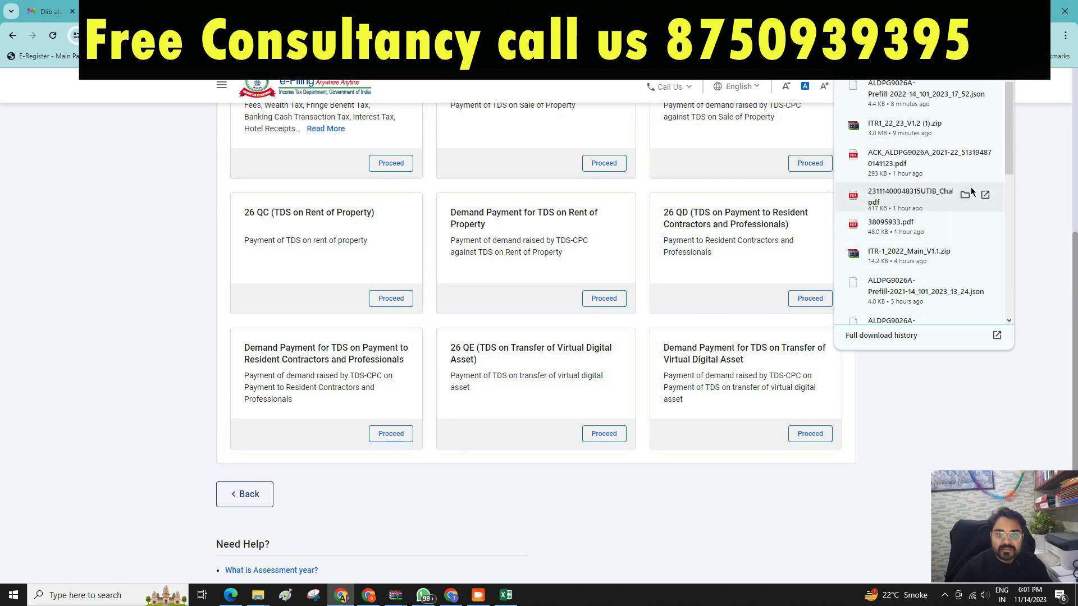
View the ₹50 challan receipt PDF from Downloads for its BSR code, date and challan number, then return to e-Filing.
{"action": "left_click", "coordinate": [965, 194]}
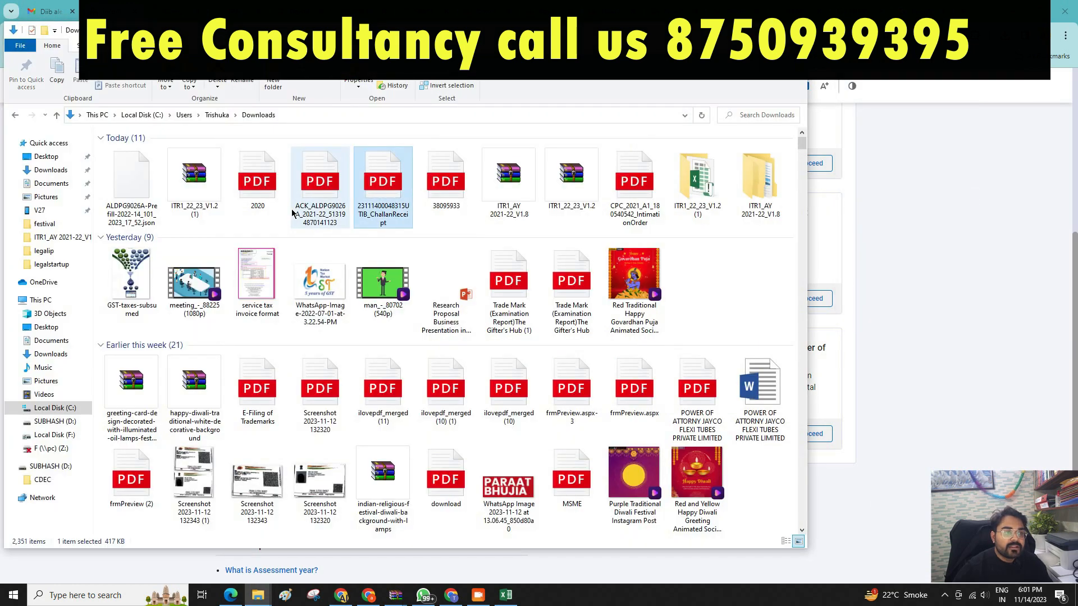
{"action": "mouse_move", "coordinate": [292, 213]}
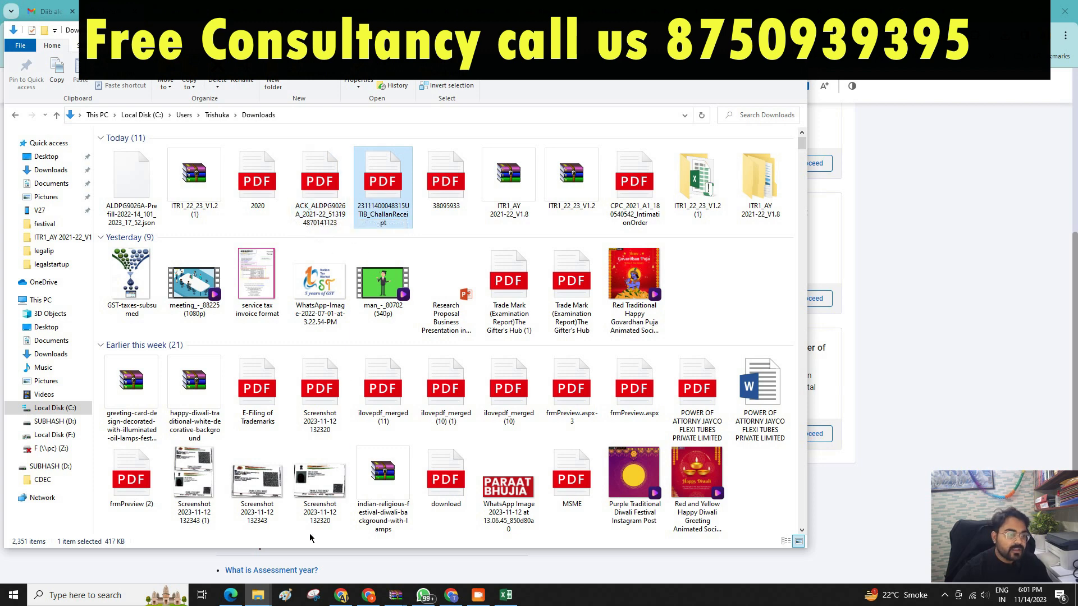
{"action": "left_click", "coordinate": [230, 596]}
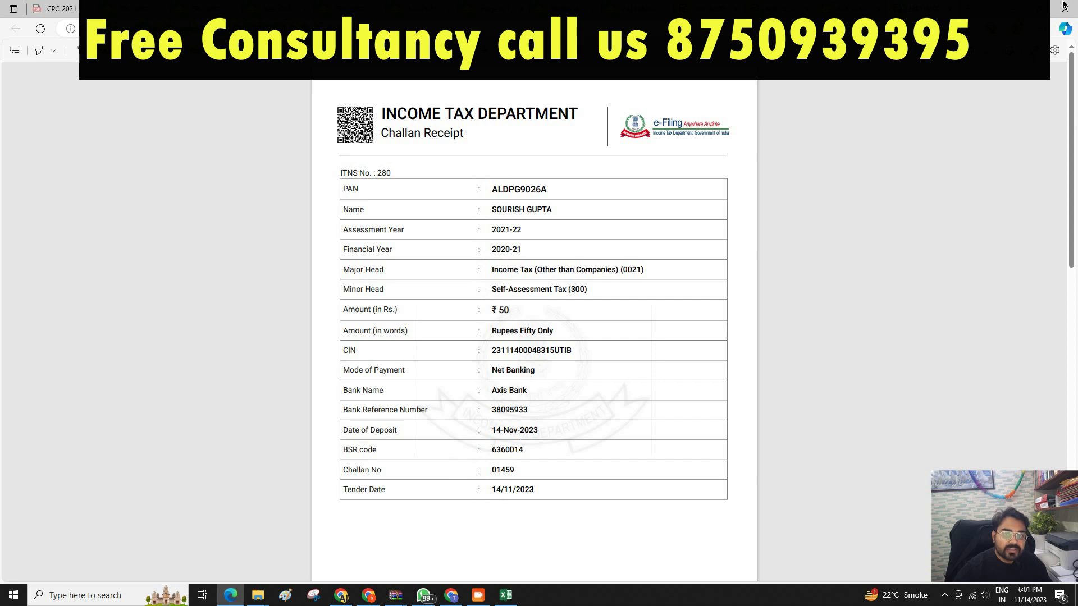
{"action": "key", "text": "alt+Tab"}
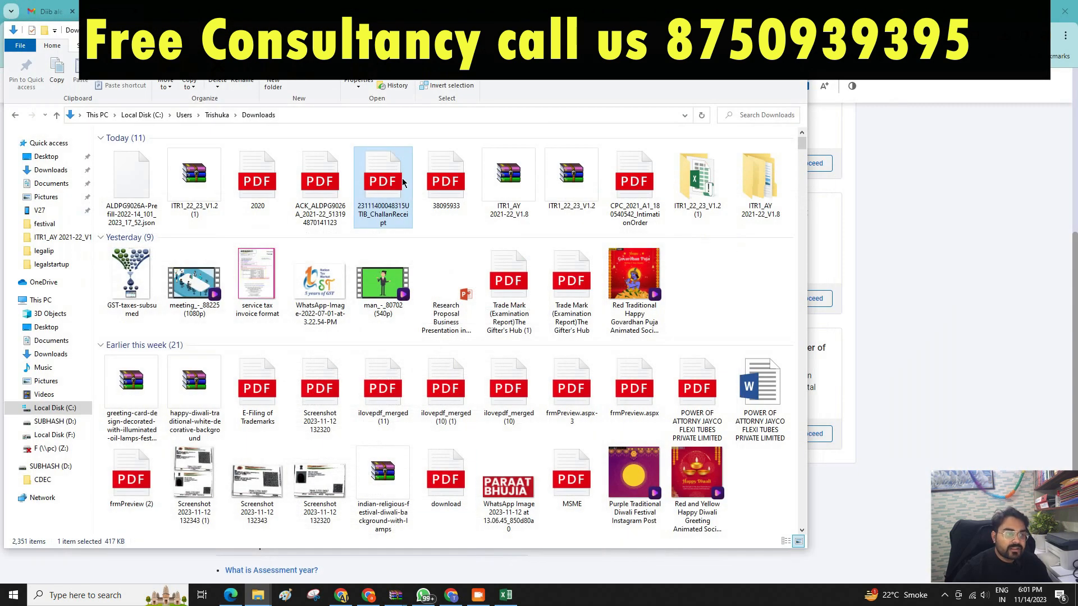
{"action": "left_click", "coordinate": [742, 30]}
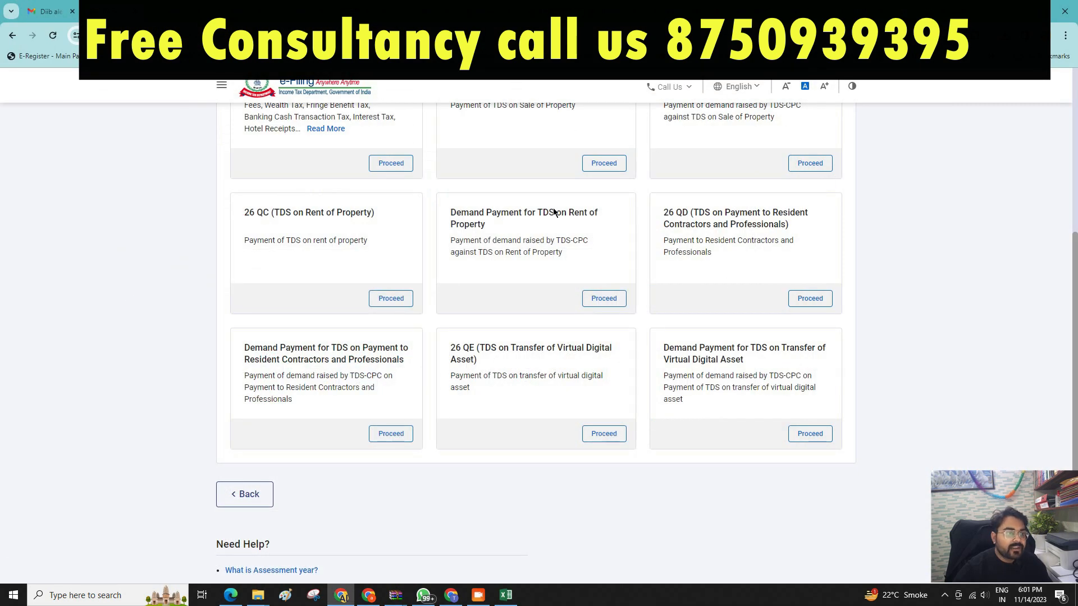
Review the Income Details sheet in the ITR-1 Excel utility.
{"action": "scroll", "coordinate": [588, 367], "scroll_direction": "up", "scroll_amount": 3}
{"action": "left_click", "coordinate": [506, 595]}
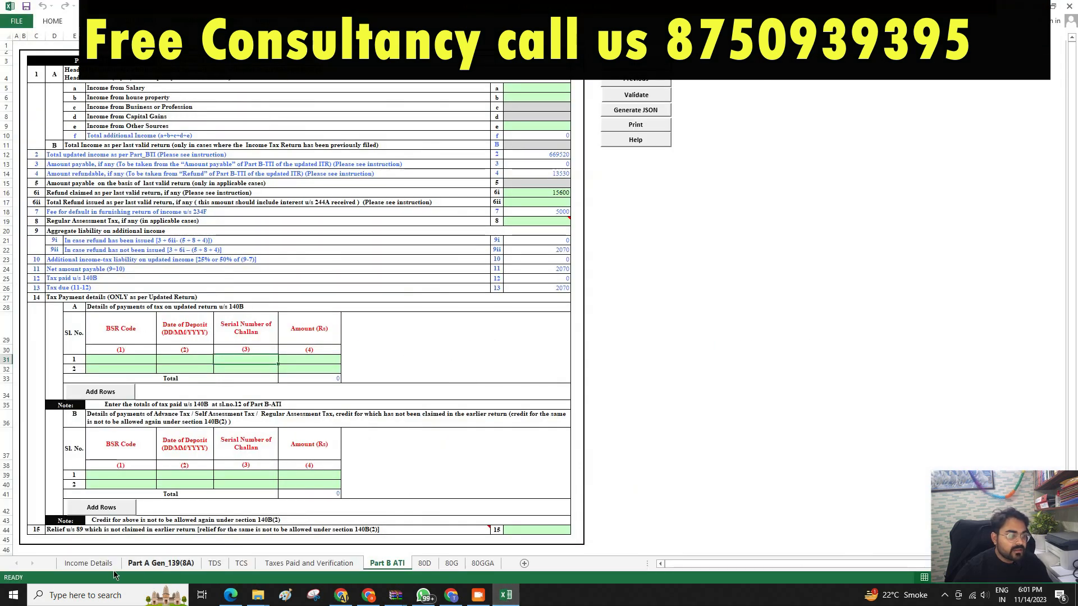
{"action": "left_click", "coordinate": [88, 563]}
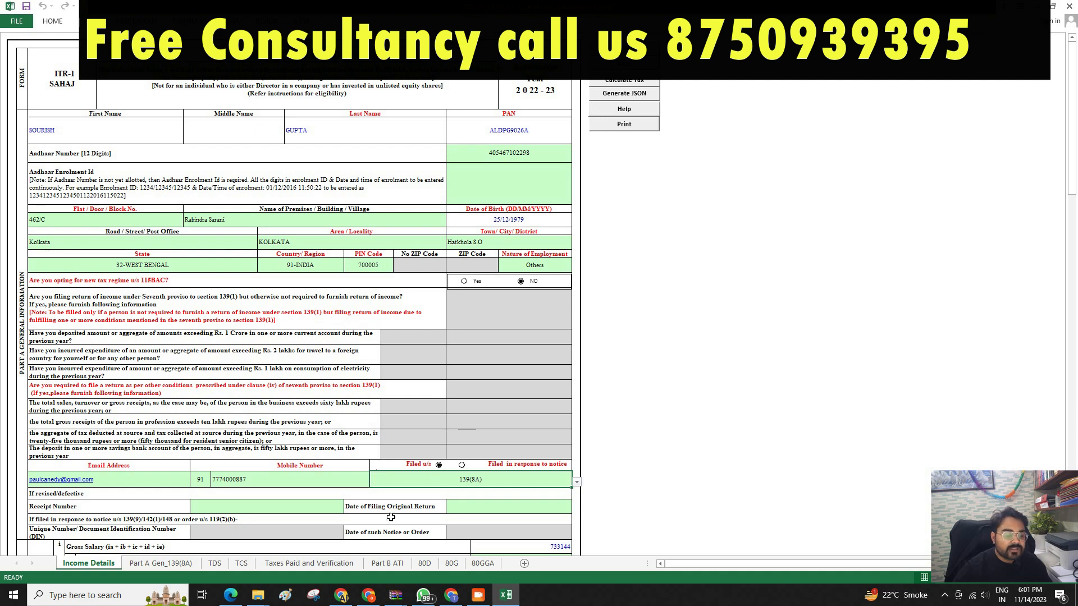
Go to e-File > Income Tax Returns > File Income Tax Return on the portal.
{"action": "left_click", "coordinate": [341, 595]}
{"action": "scroll", "coordinate": [265, 147], "scroll_direction": "up", "scroll_amount": 4}
{"action": "left_click", "coordinate": [303, 122]}
{"action": "mouse_move", "coordinate": [443, 149]}
{"action": "left_click", "coordinate": [505, 145]}
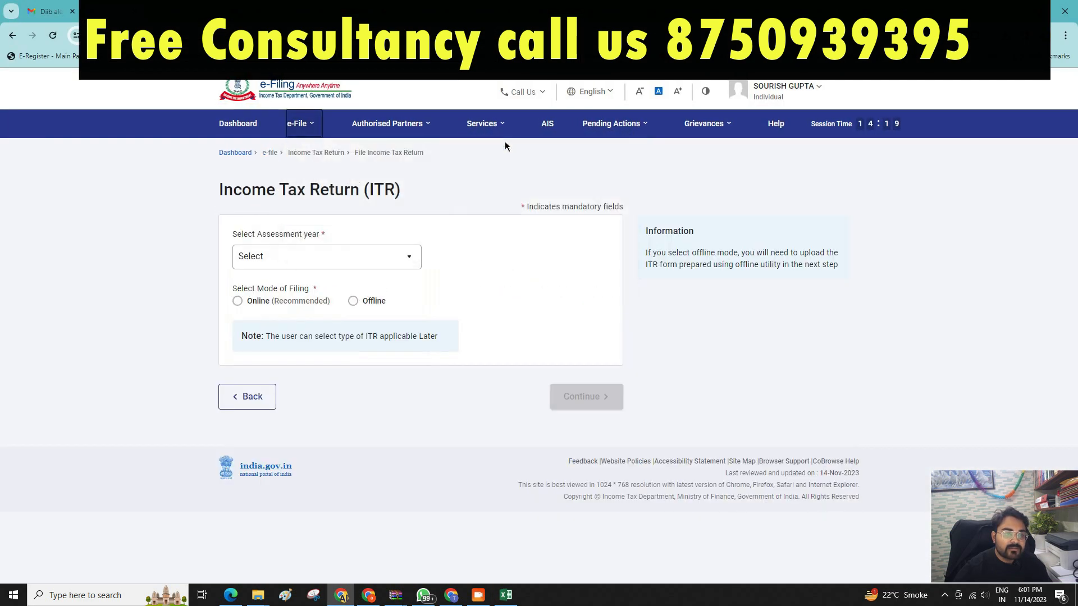
Choose AY 2022-23, filing type 139(8A) Updated Return, audited No, and ITR-1.
{"action": "left_click", "coordinate": [288, 263]}
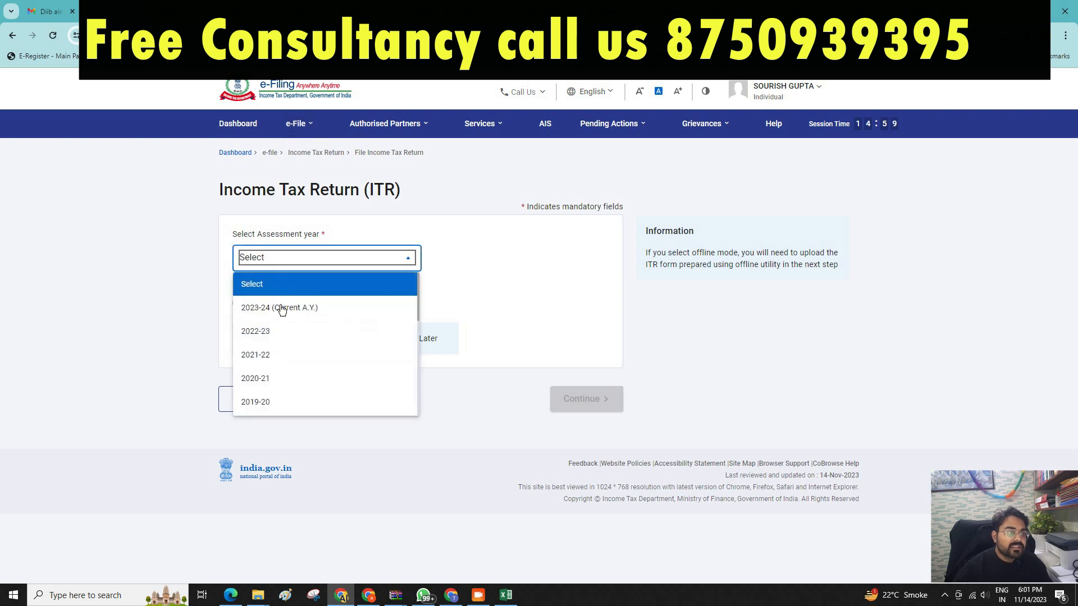
{"action": "left_click", "coordinate": [296, 332]}
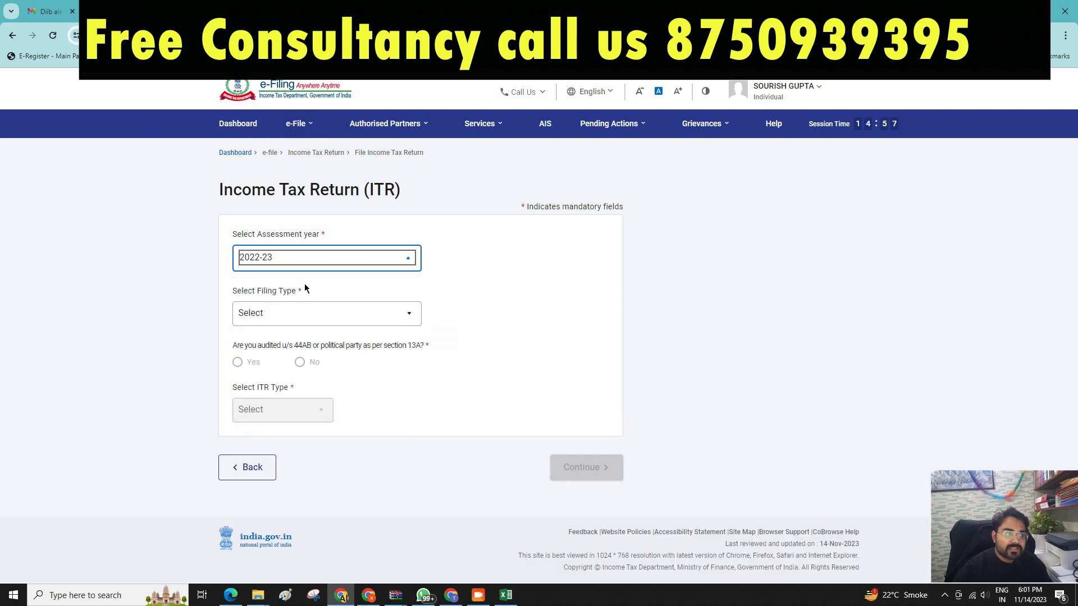
{"action": "left_click", "coordinate": [281, 320]}
{"action": "left_click", "coordinate": [281, 408]}
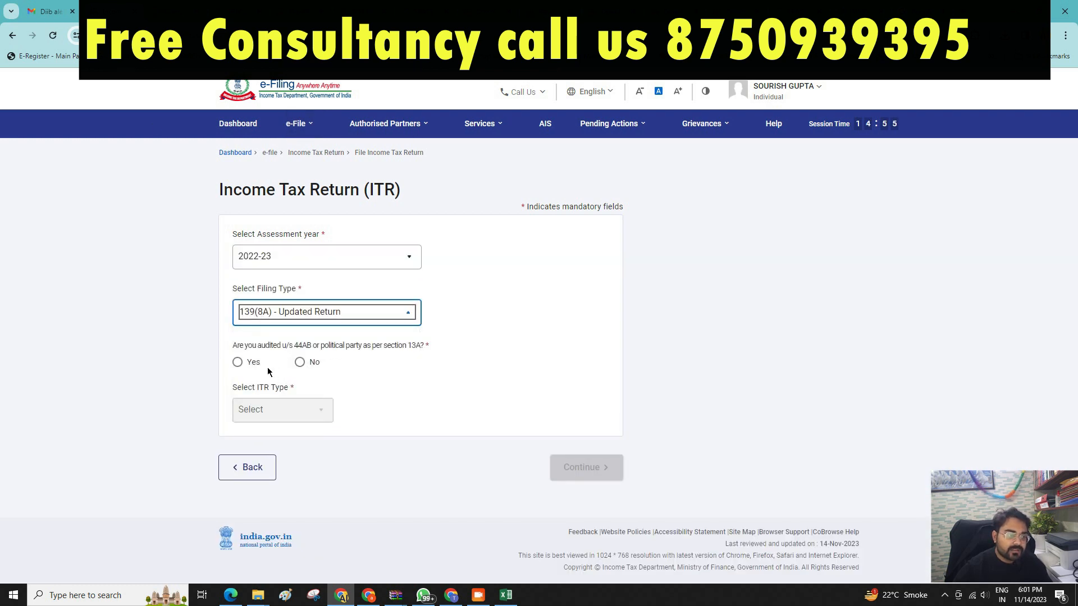
{"action": "left_click", "coordinate": [298, 363]}
{"action": "left_click", "coordinate": [298, 410]}
{"action": "left_click", "coordinate": [250, 456]}
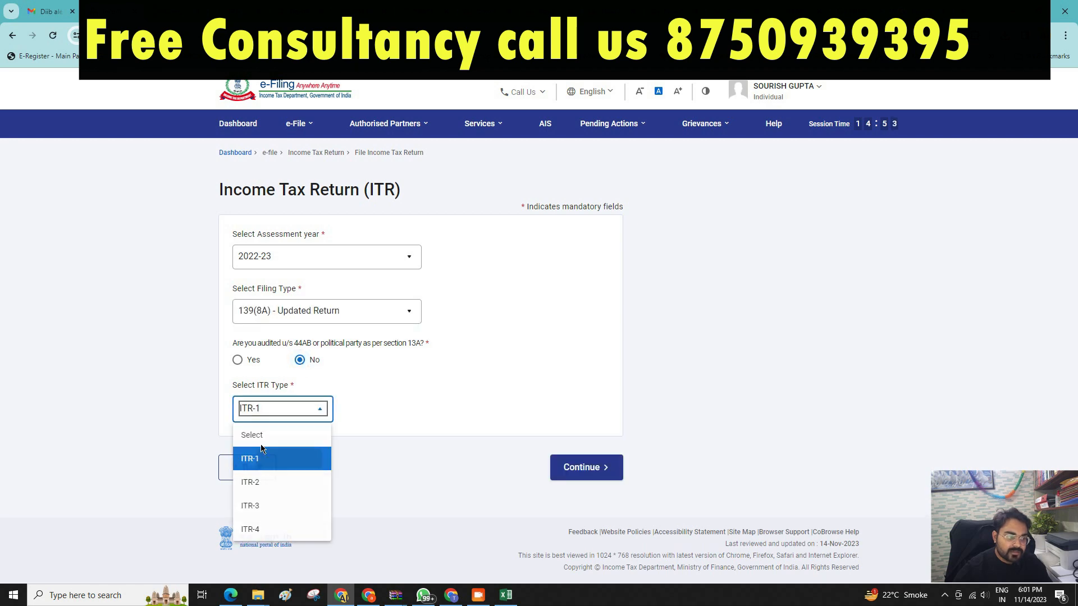
Continue and confirm eligibility to reach the .json upload page for the updated return.
{"action": "left_click", "coordinate": [588, 465]}
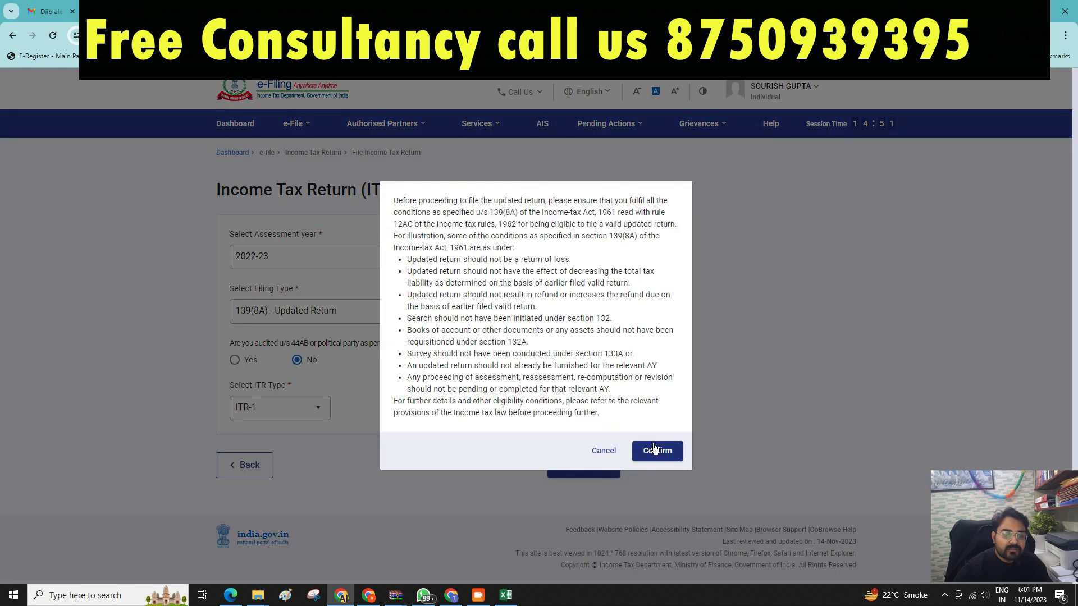
{"action": "left_click", "coordinate": [655, 451]}
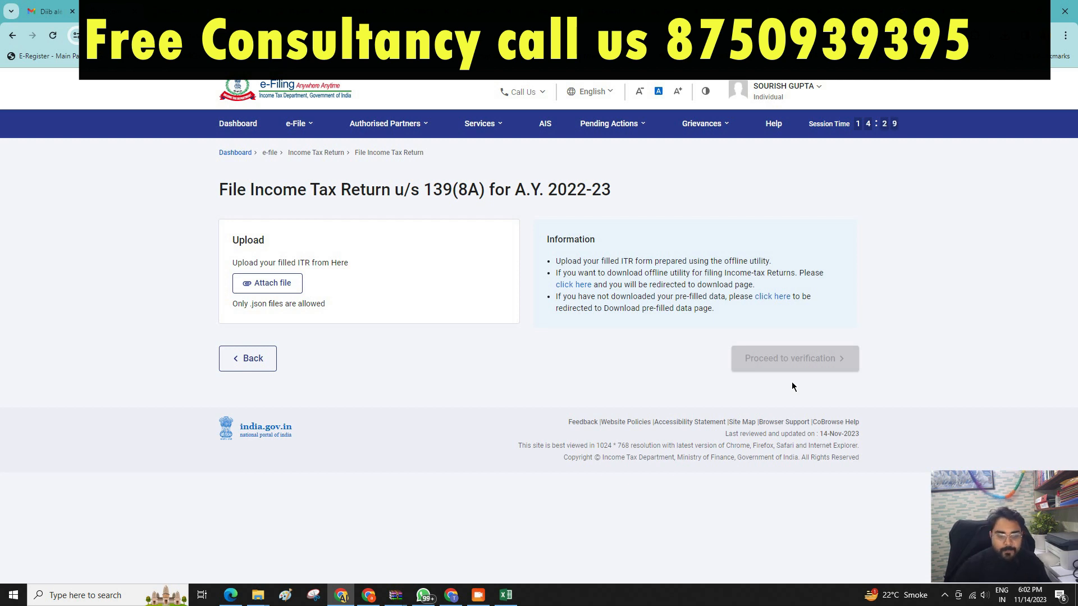
{"action": "left_click", "coordinate": [477, 595]}
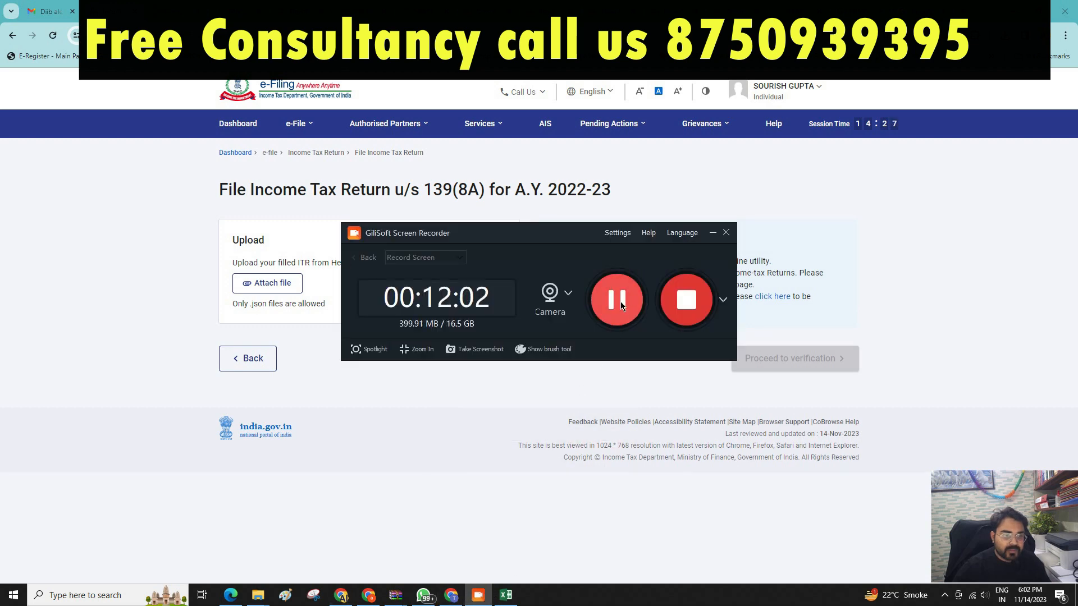